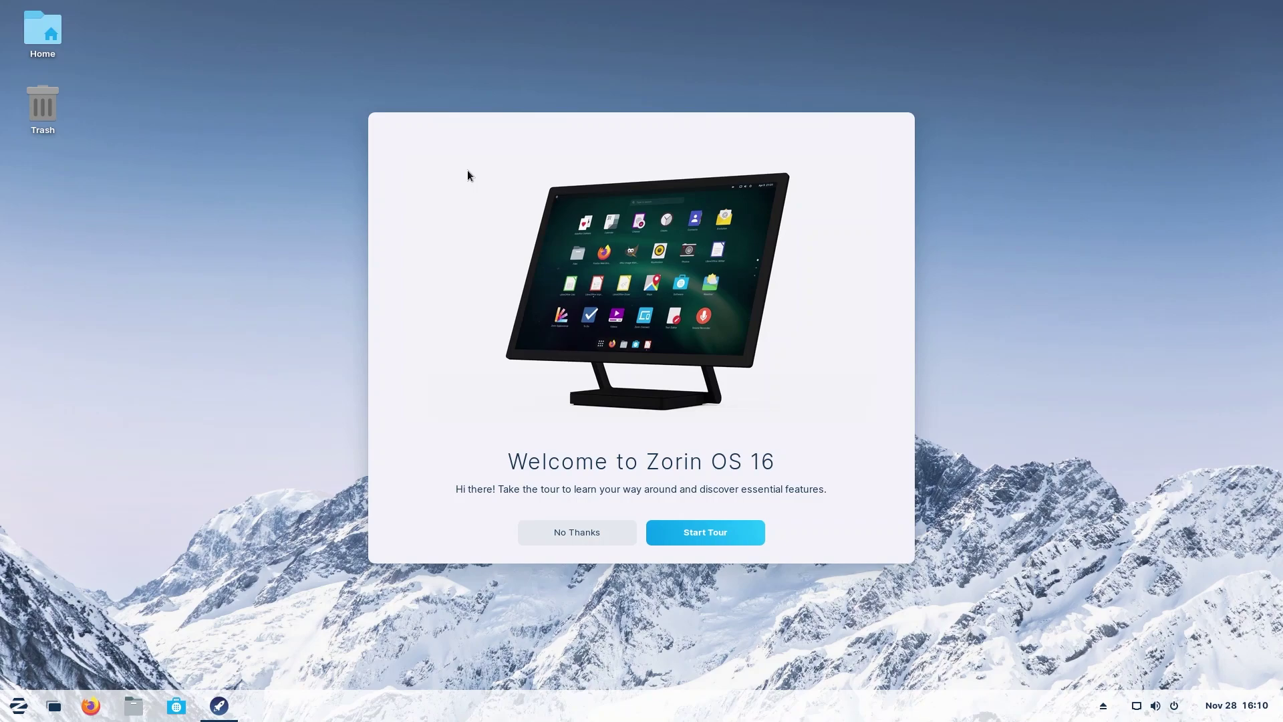
# Start the tour from the Welcome to Zorin OS 16 screen
pyautogui.click(724, 532)
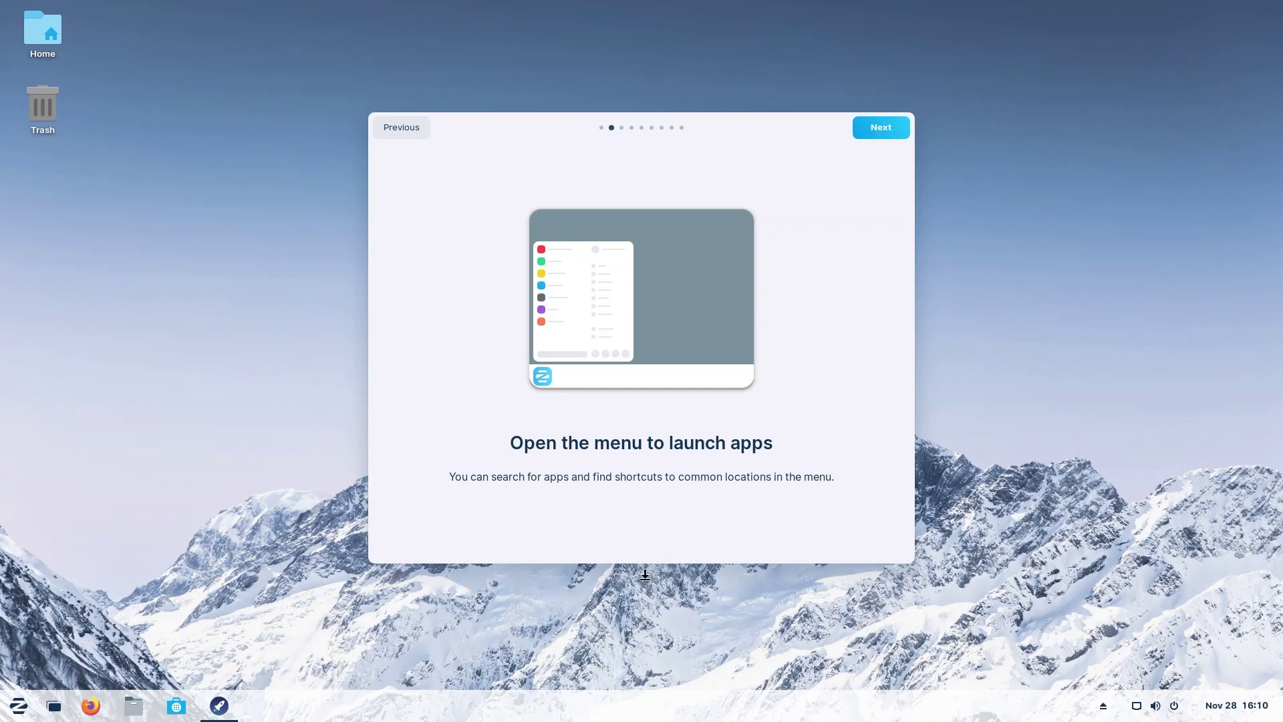
# Peek at the Zorin menu, advance the tour to the desktop-look page, and launch Zorin Appearance
pyautogui.click(18, 707)
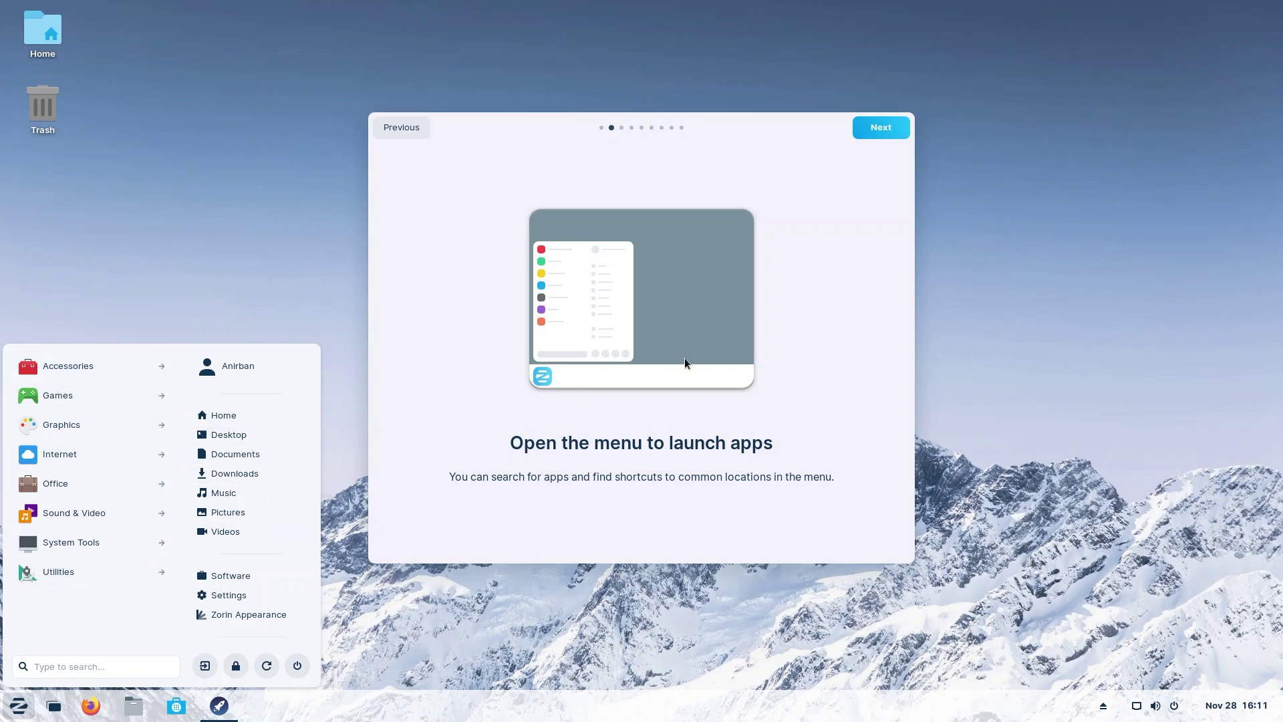
pyautogui.click(879, 128)
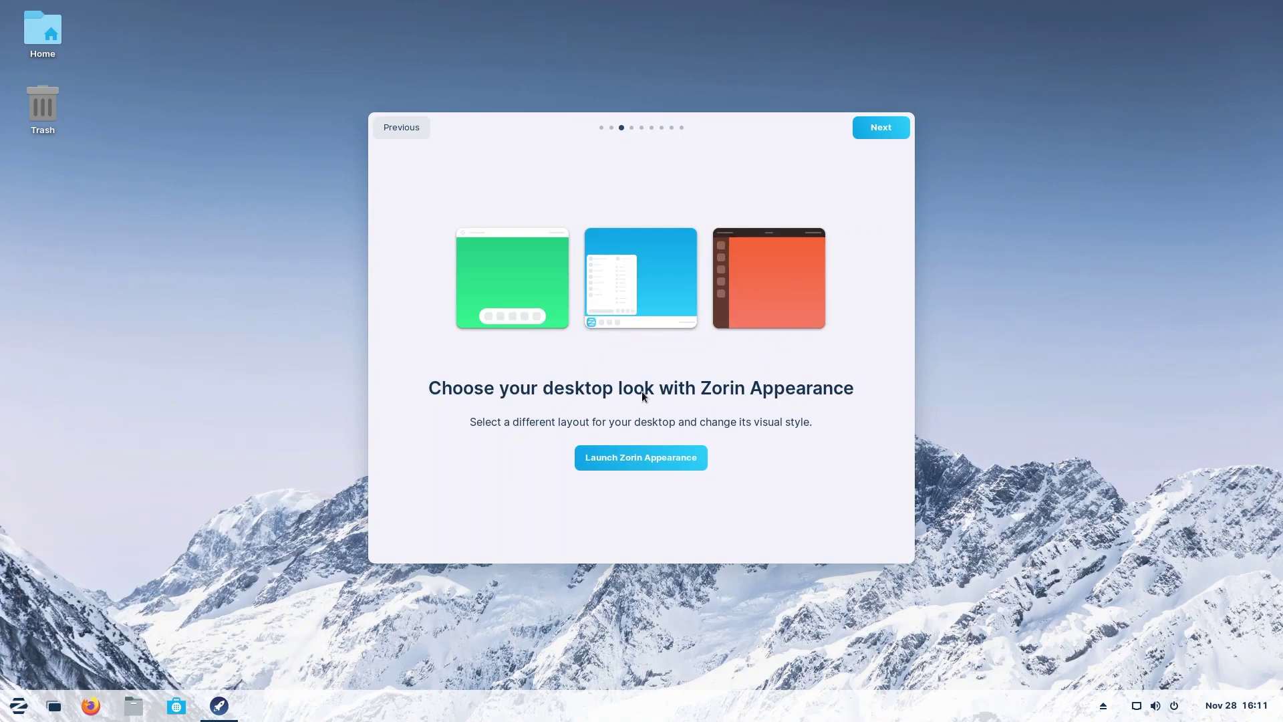
pyautogui.click(659, 456)
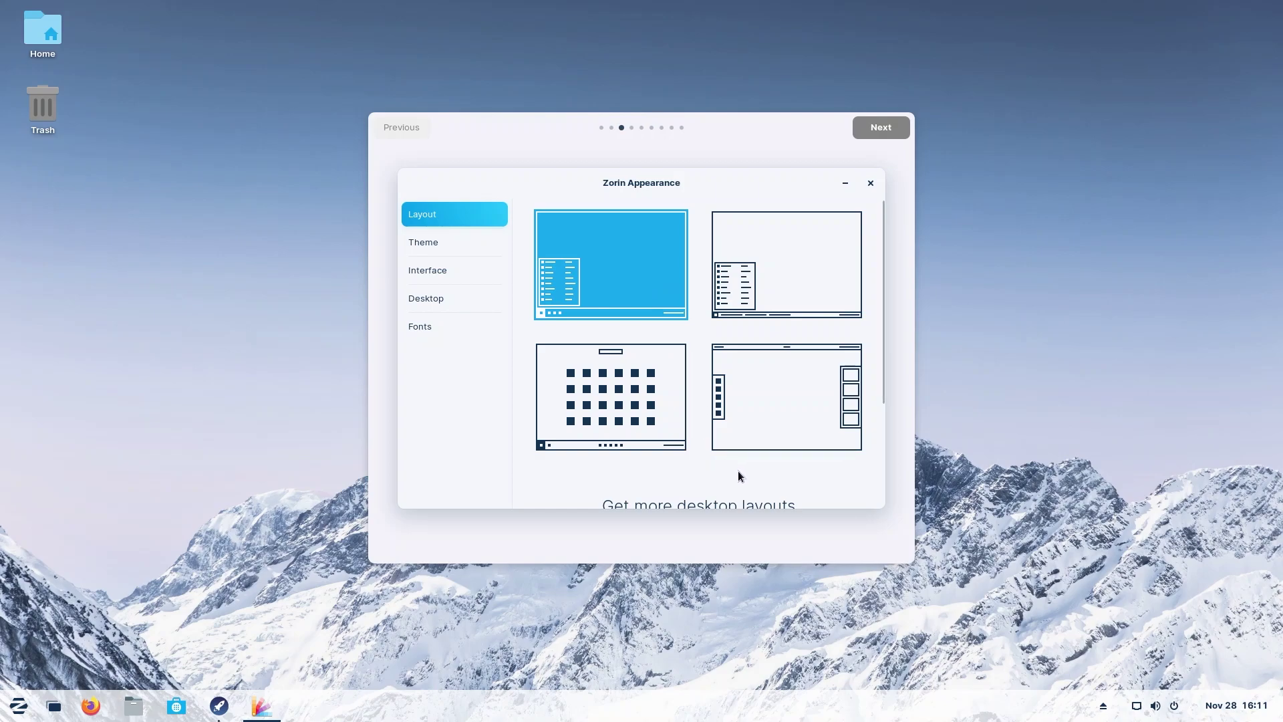
# Scroll through the desktop layout options and briefly open then dismiss the Zorin menu
pyautogui.moveTo(880, 343); pyautogui.dragTo(879, 458)
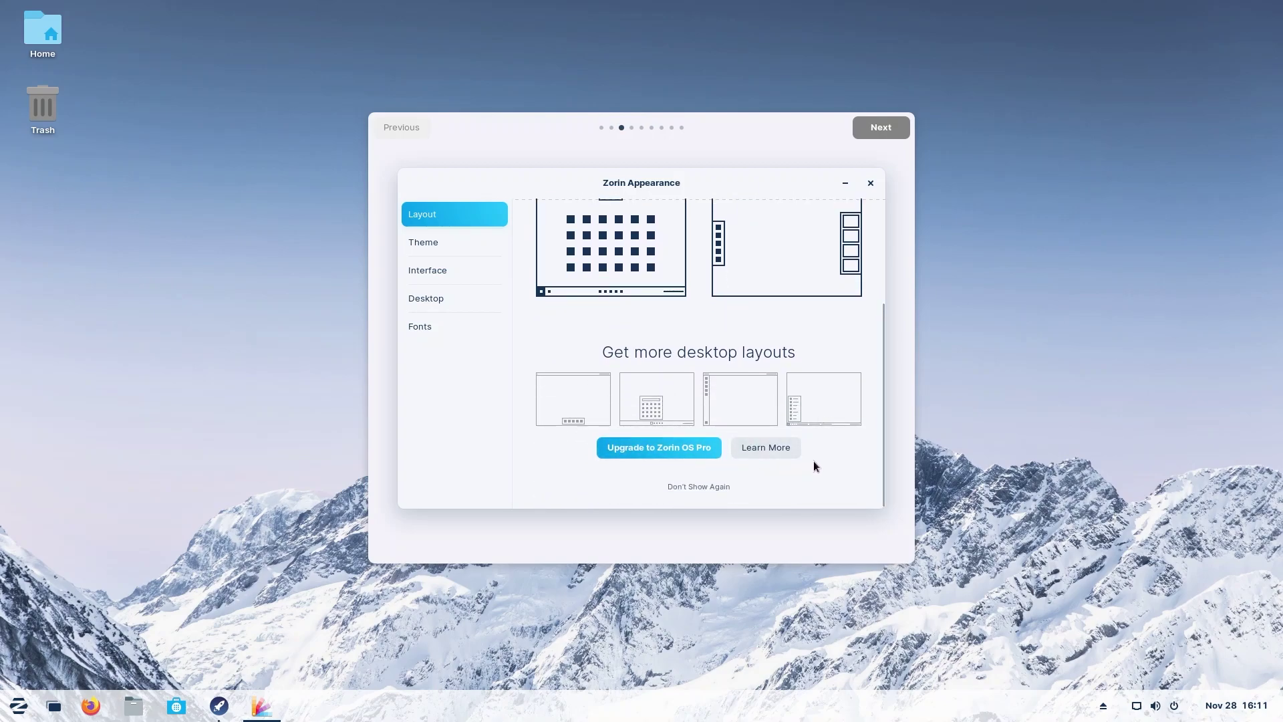
pyautogui.moveTo(881, 456); pyautogui.dragTo(872, 310)
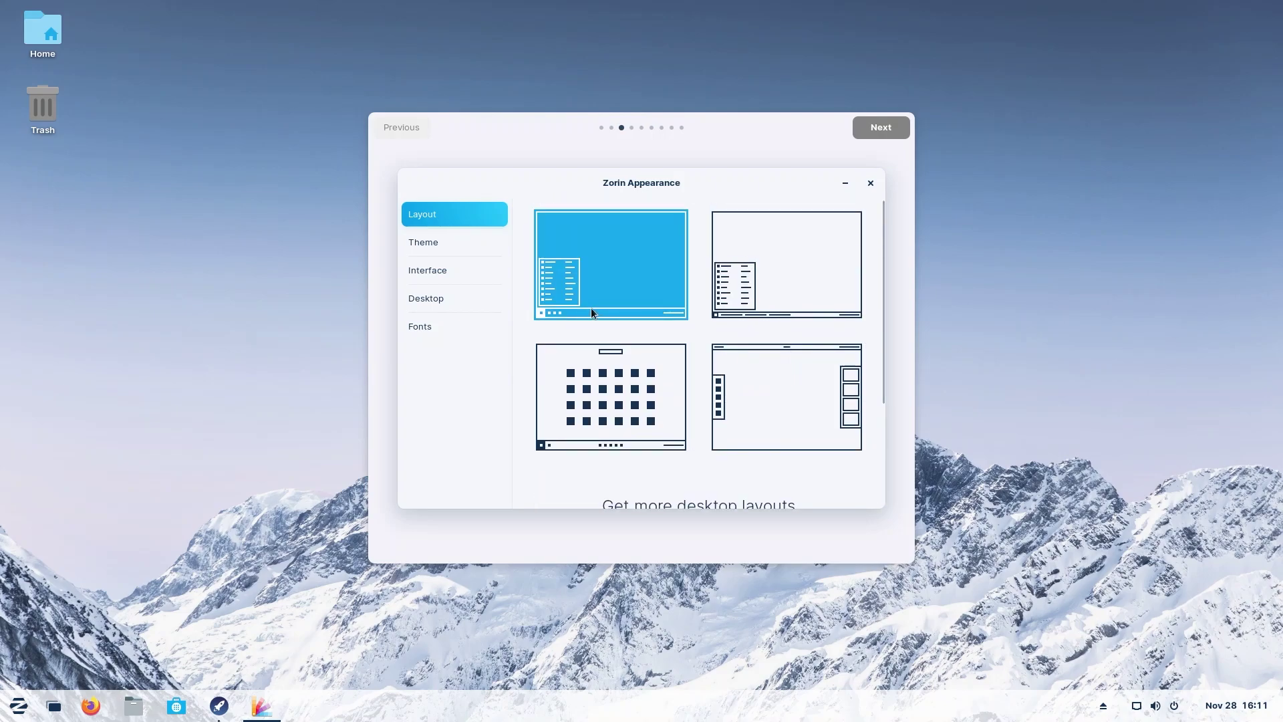
pyautogui.click(18, 706)
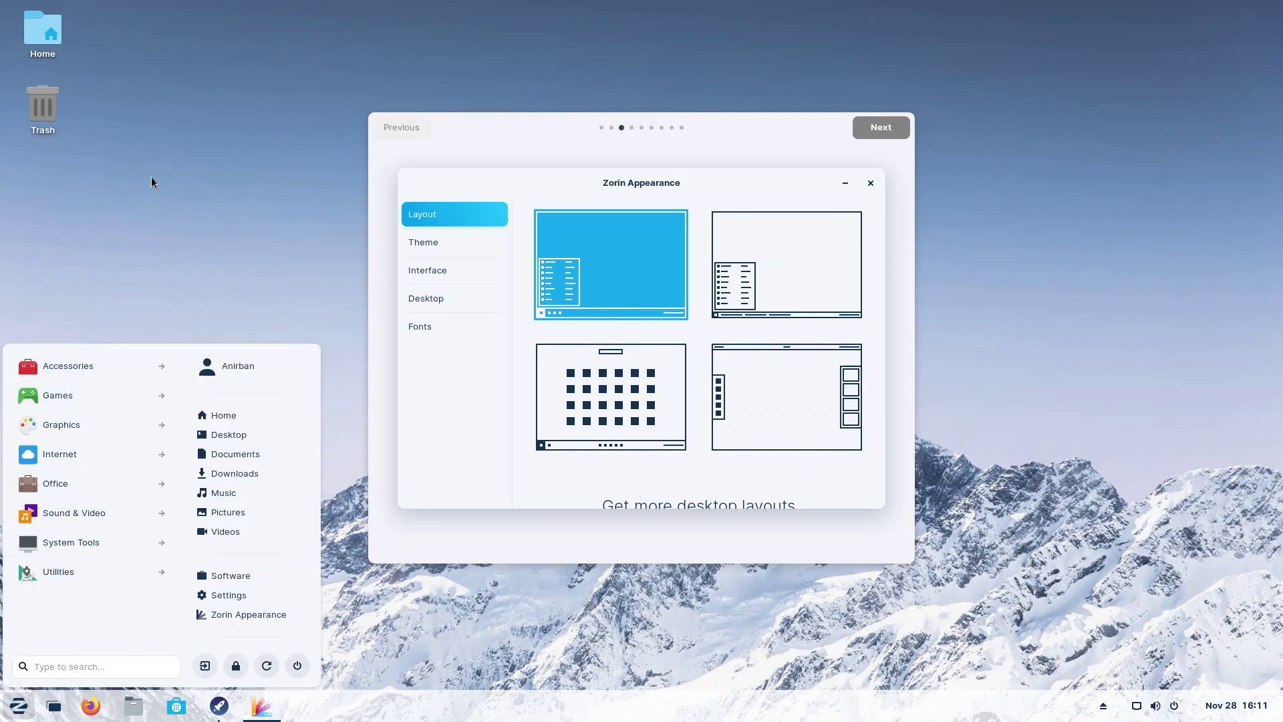
pyautogui.click(697, 178)
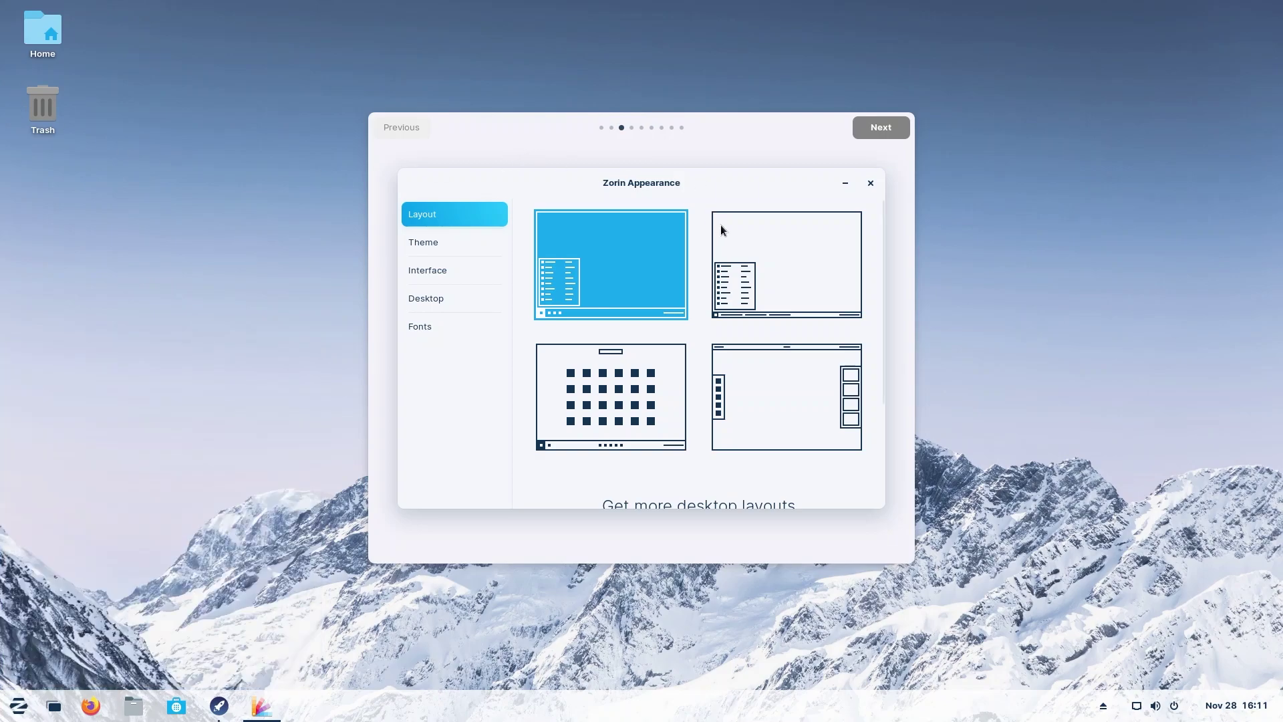
# Try the second layout, then apply the app-grid layout with centred dock and show all applications
pyautogui.click(763, 259)
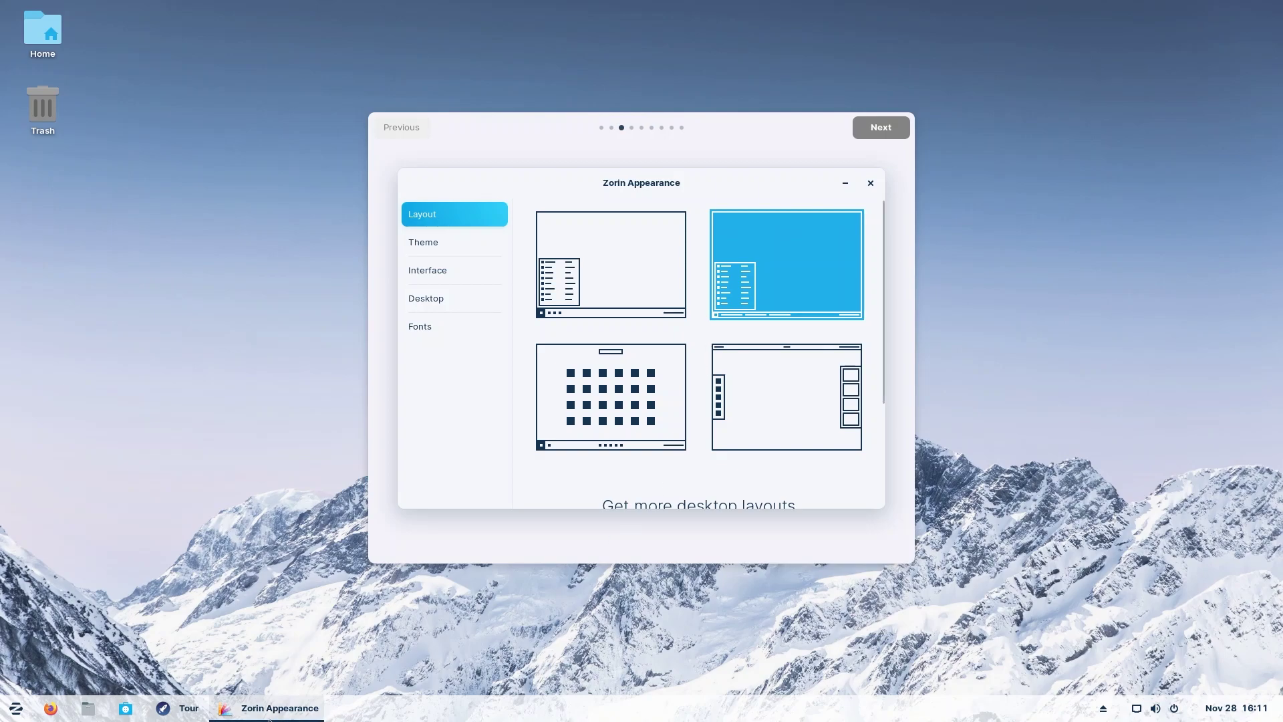
pyautogui.moveTo(226, 714)
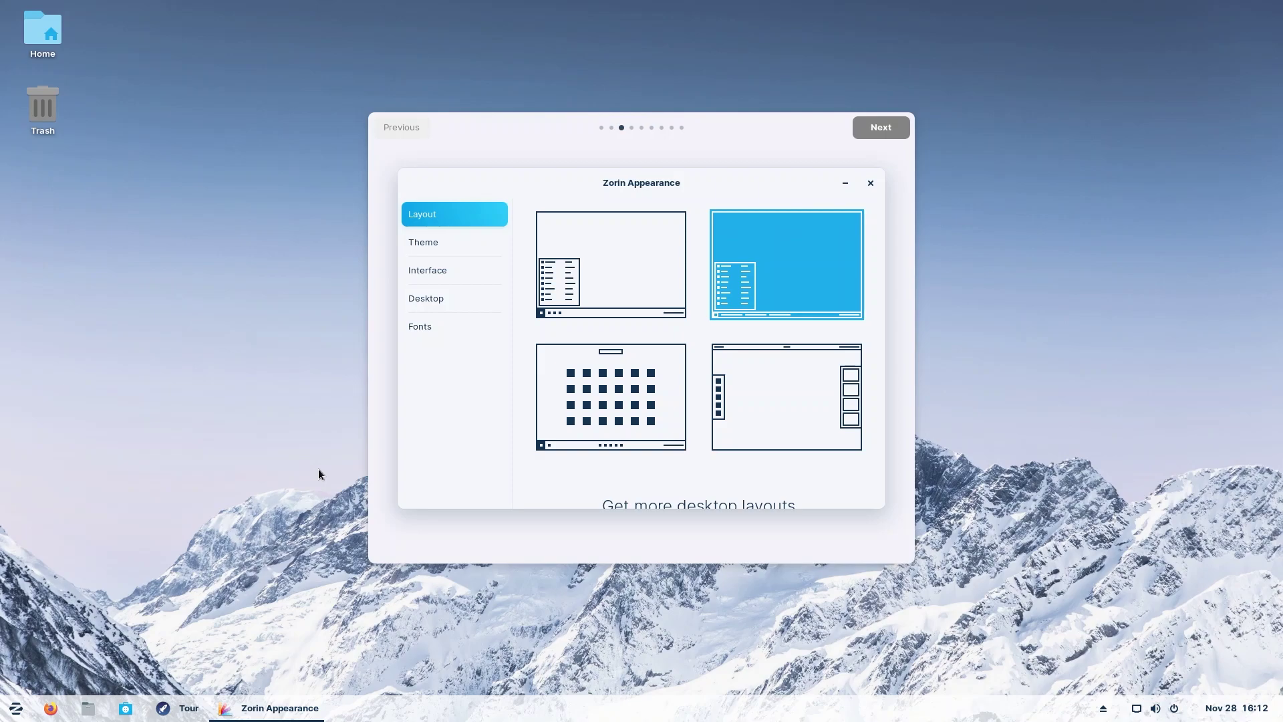
pyautogui.click(606, 375)
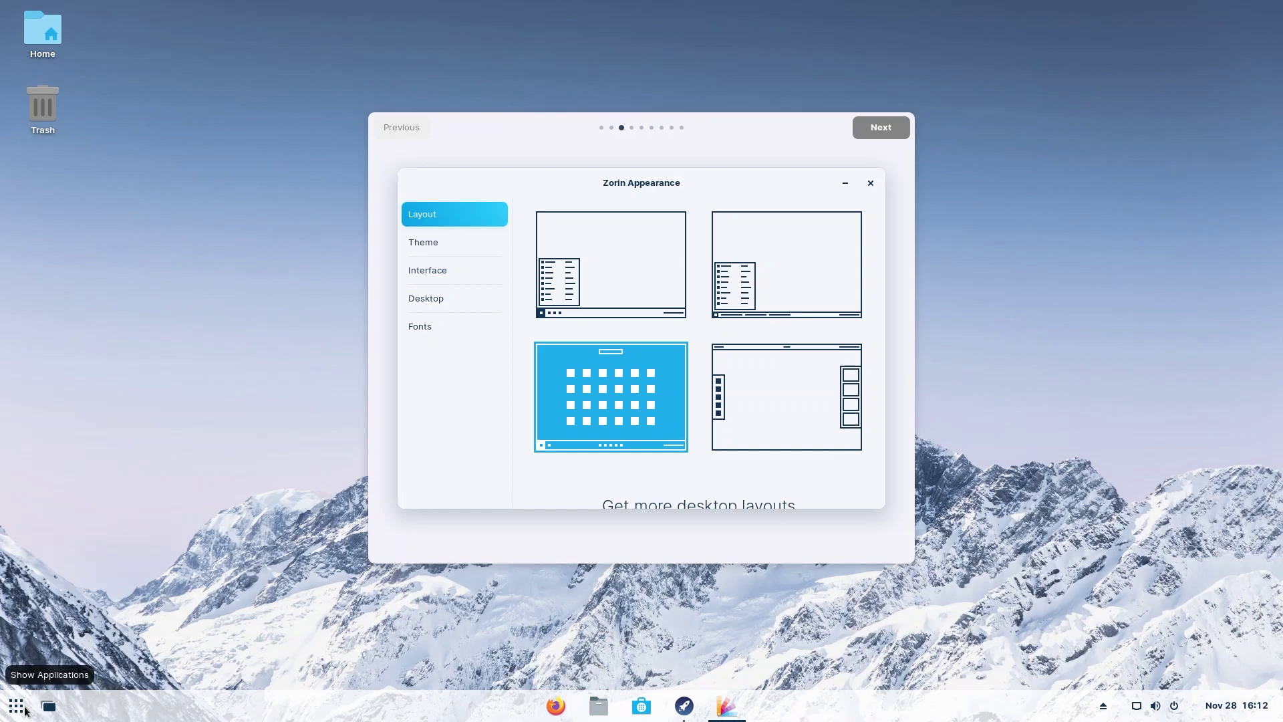
pyautogui.click(16, 705)
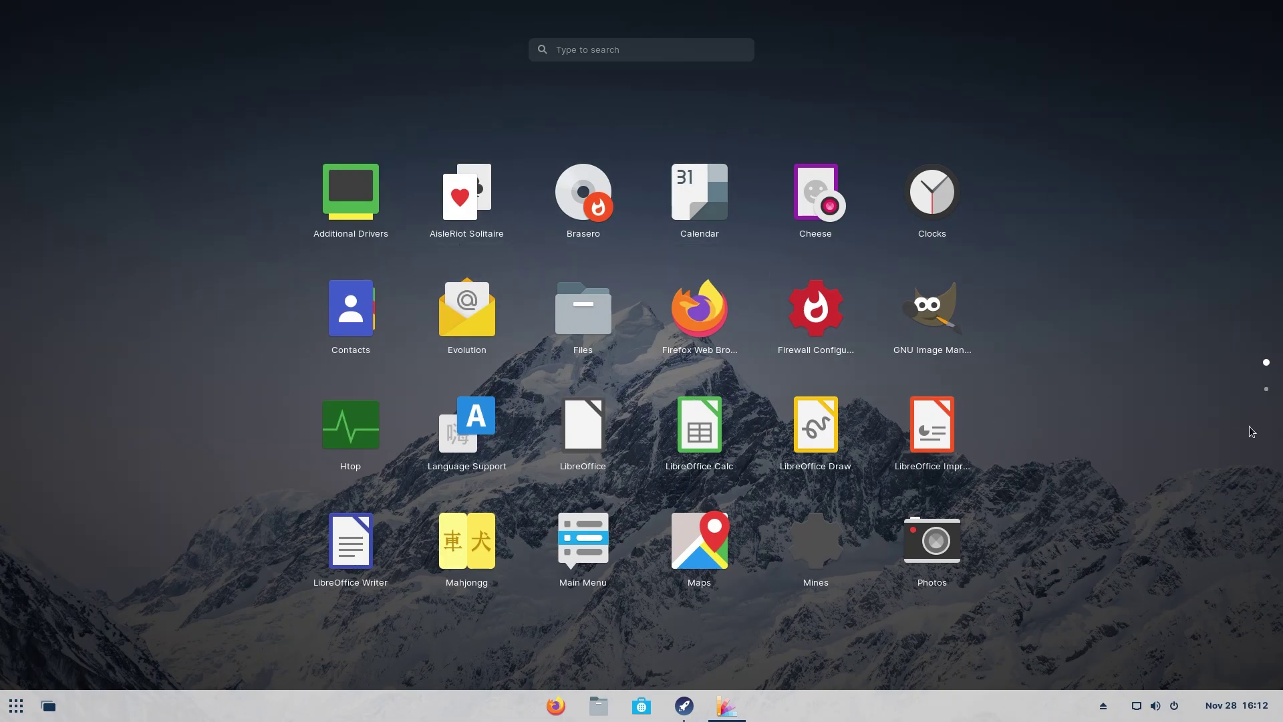
# Browse both pages of the applications grid, then close it
pyautogui.click(1266, 389)
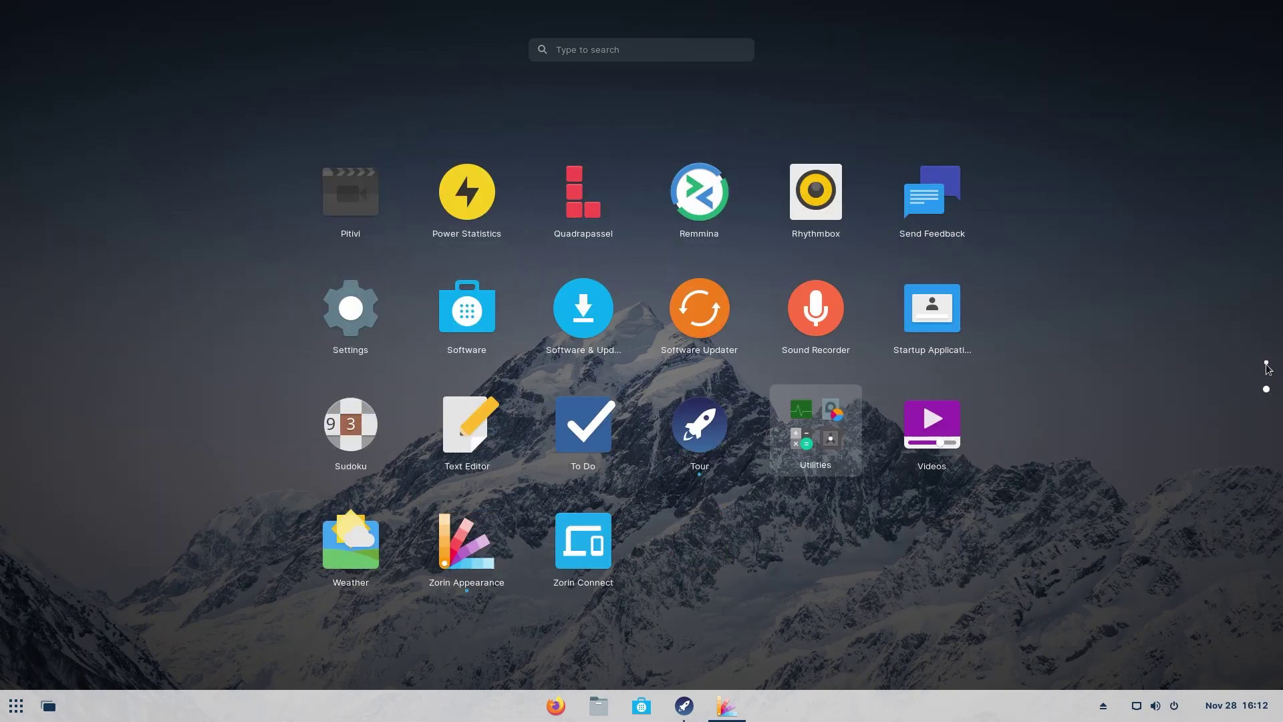
pyautogui.click(1266, 363)
pyautogui.click(1266, 389)
pyautogui.click(1277, 371)
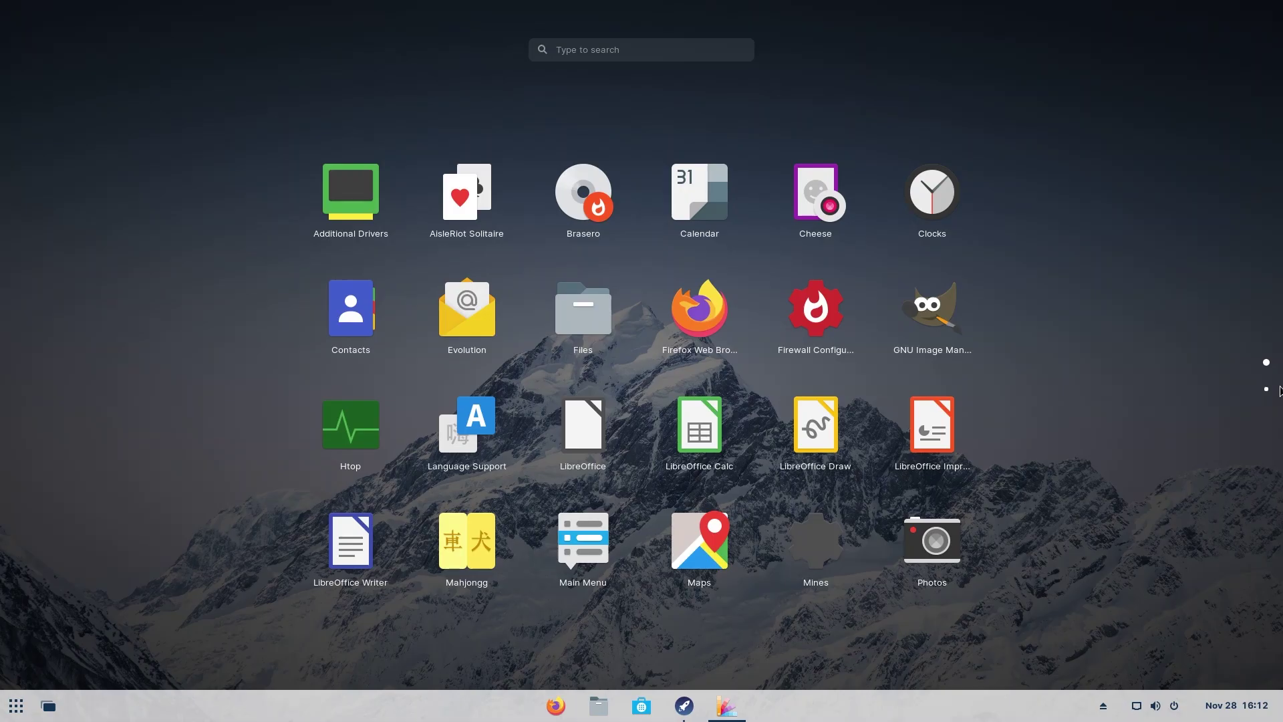
pyautogui.click(1280, 391)
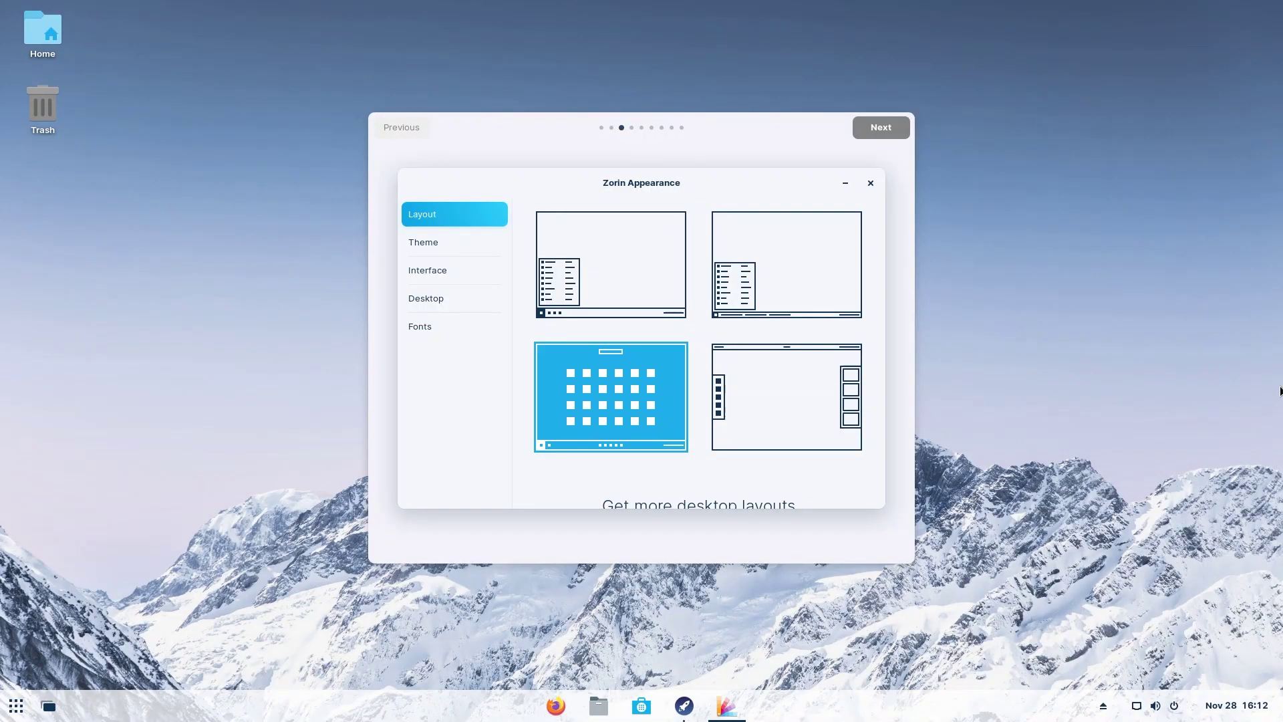
# Apply the top-panel, side-dock layout and switch between workspaces 1 and 2 in Activities
pyautogui.click(806, 387)
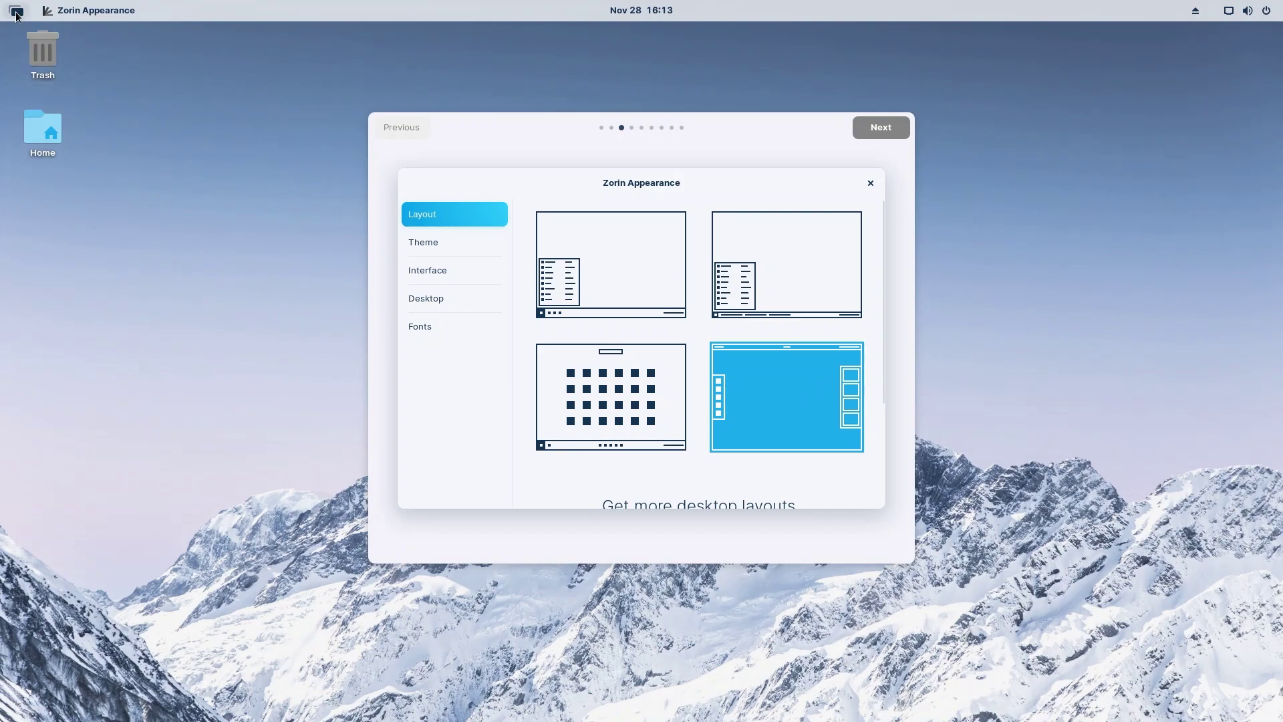
pyautogui.click(18, 14)
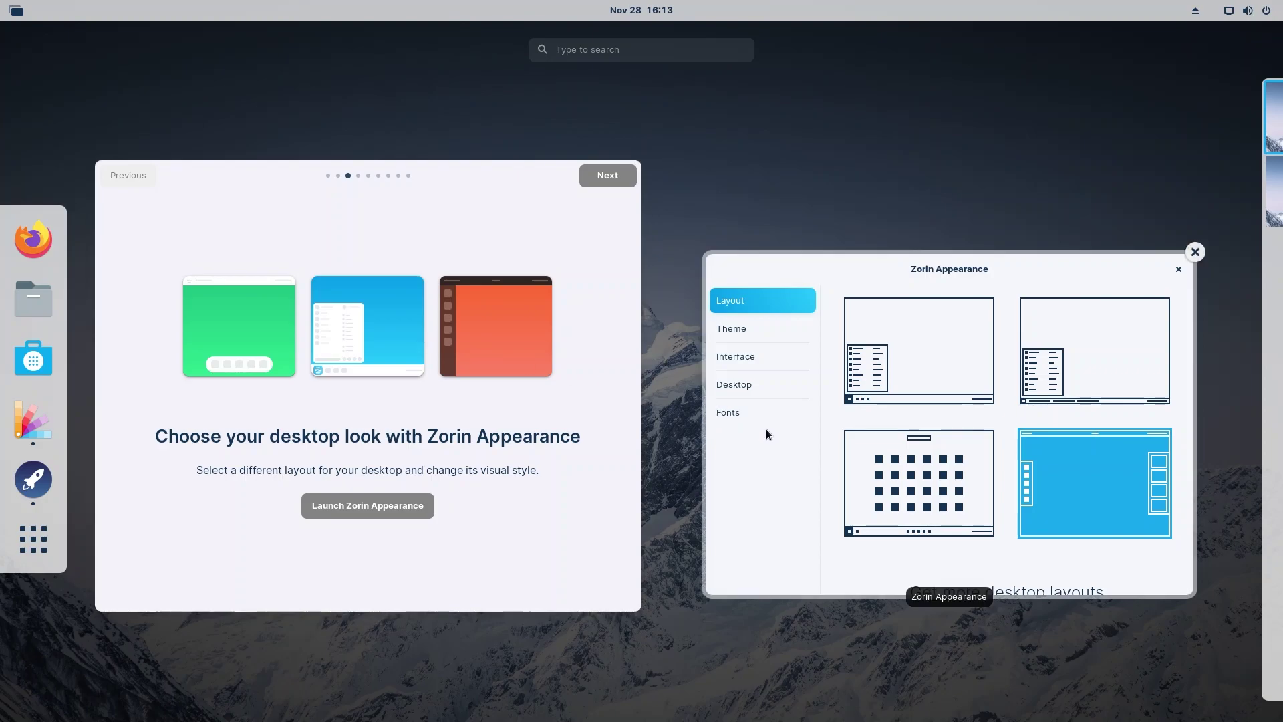
pyautogui.moveTo(1268, 260)
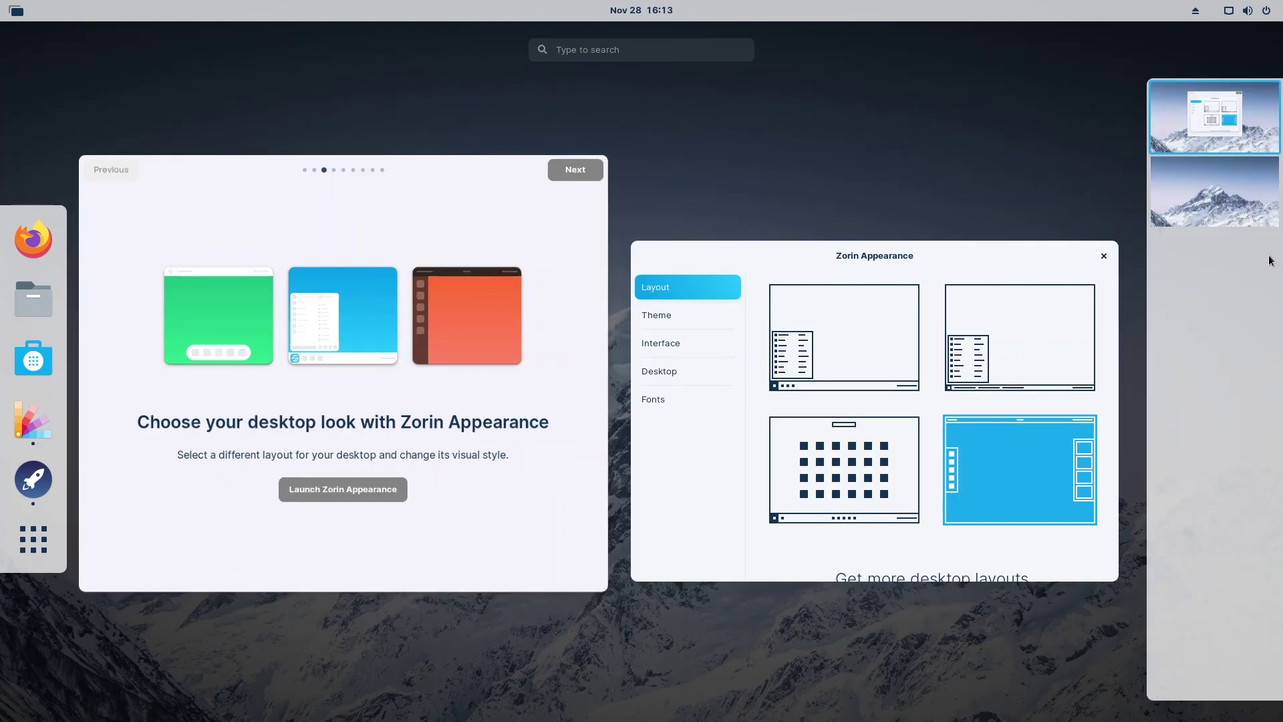
pyautogui.click(1225, 190)
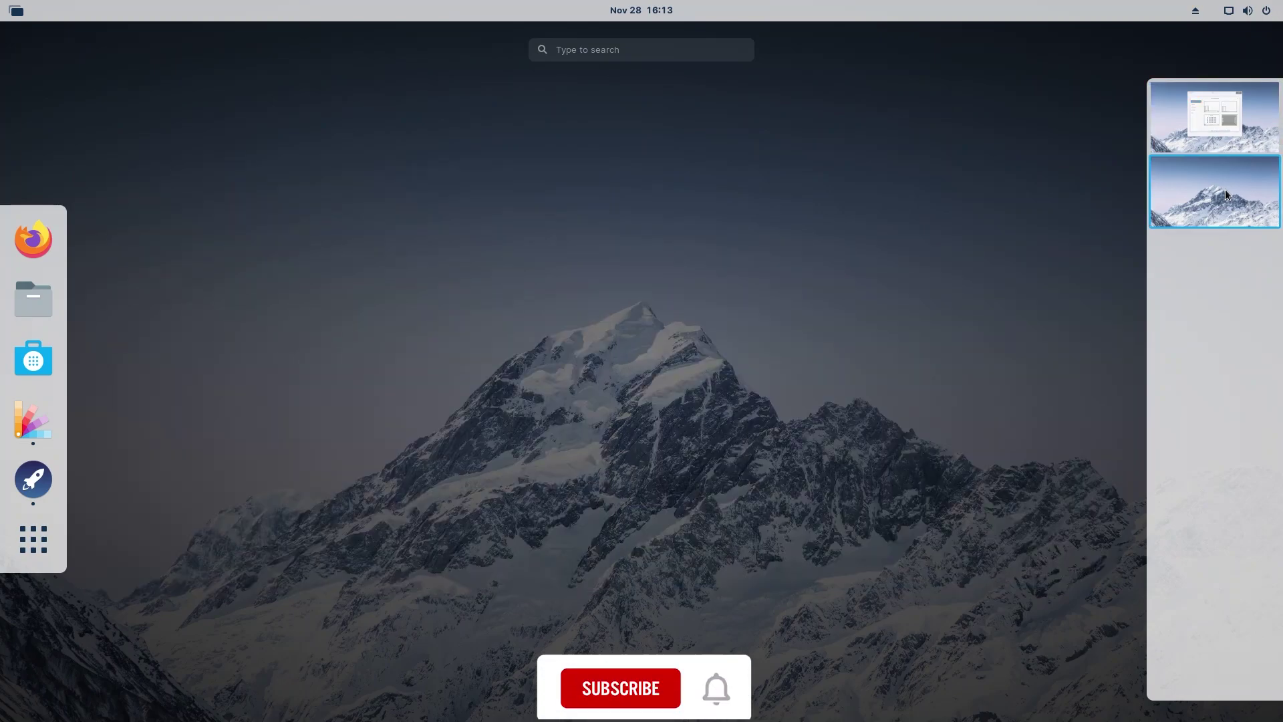
pyautogui.click(1217, 123)
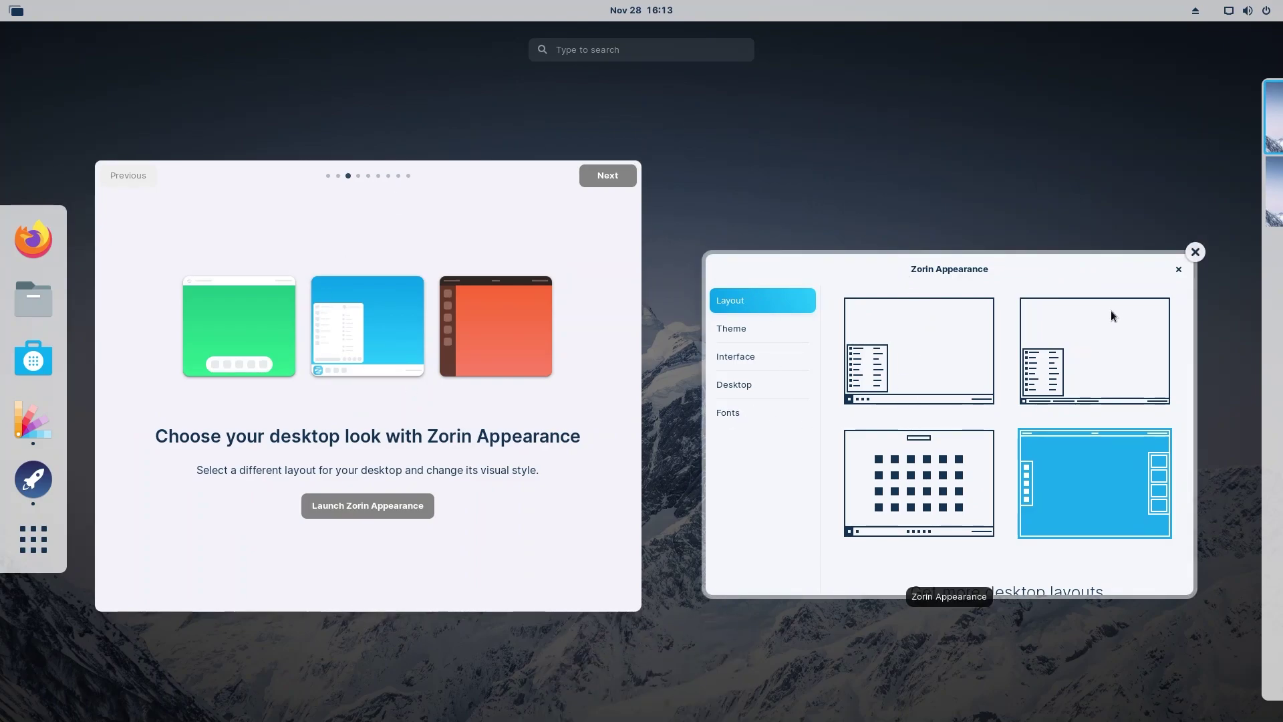
pyautogui.moveTo(1242, 187)
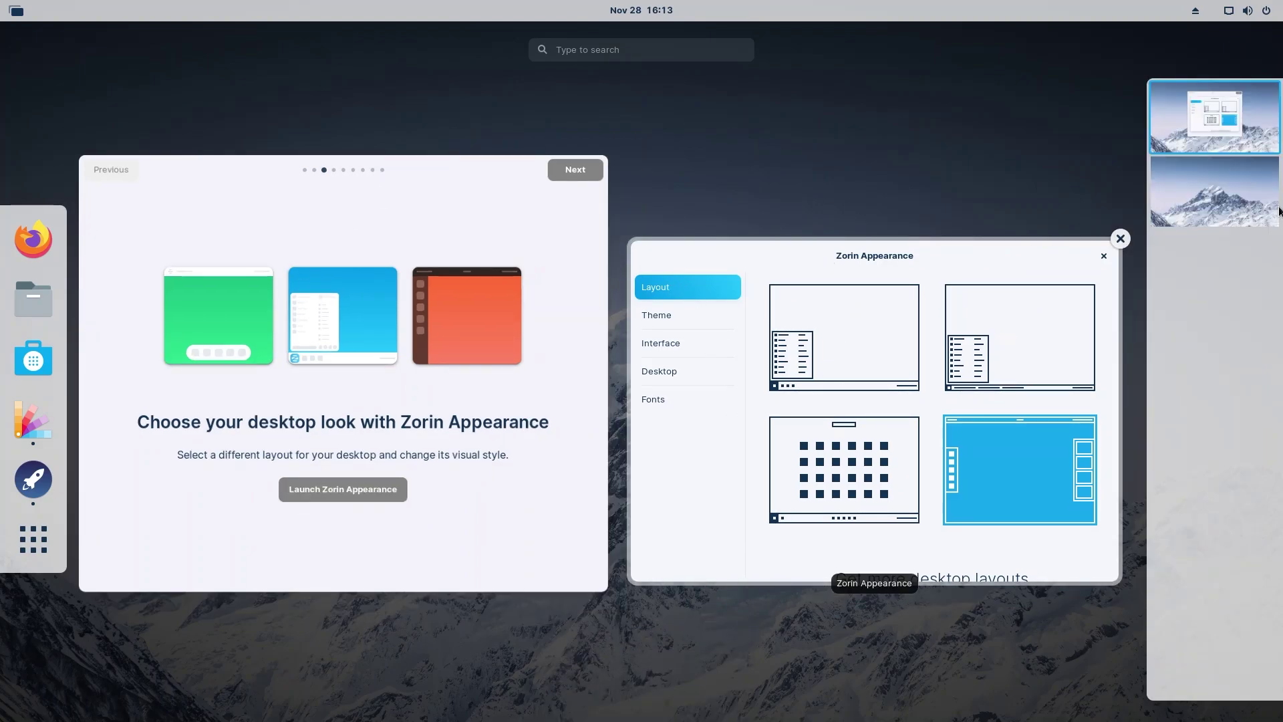
pyautogui.click(1207, 197)
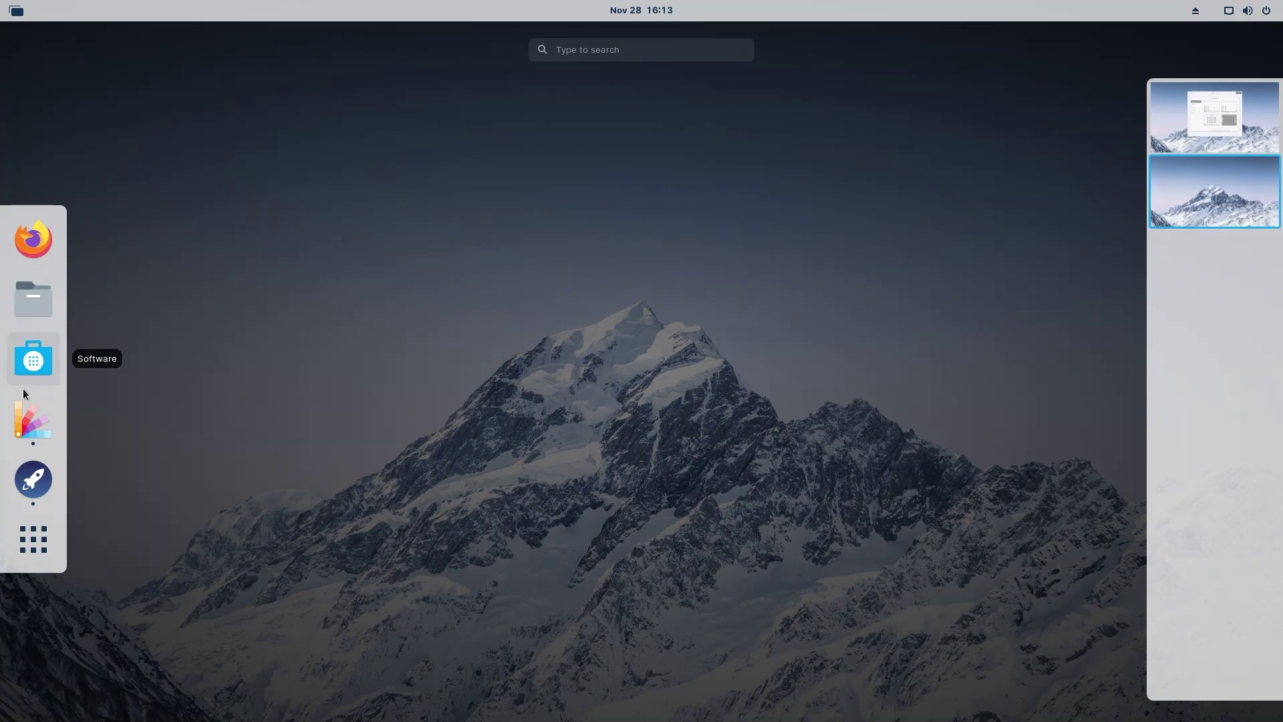
# Open Files on the Home folder, close it again, and return to workspace 1
pyautogui.click(37, 313)
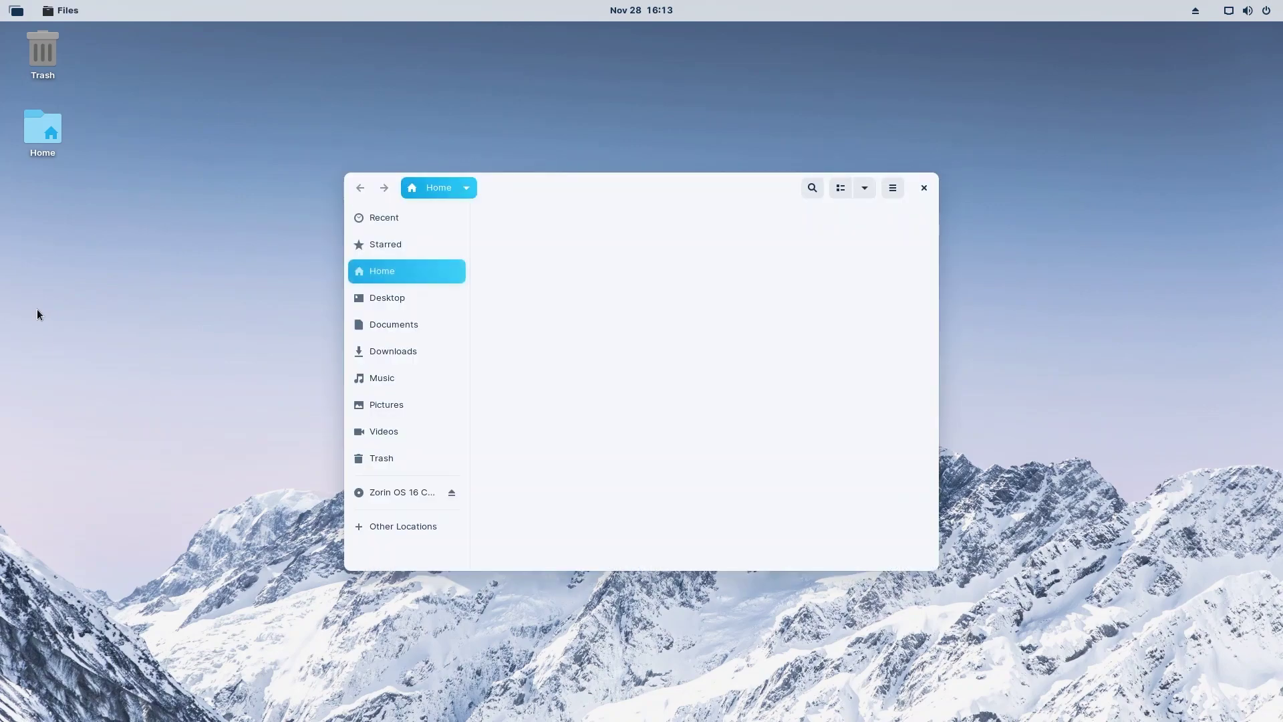
pyautogui.press('super')
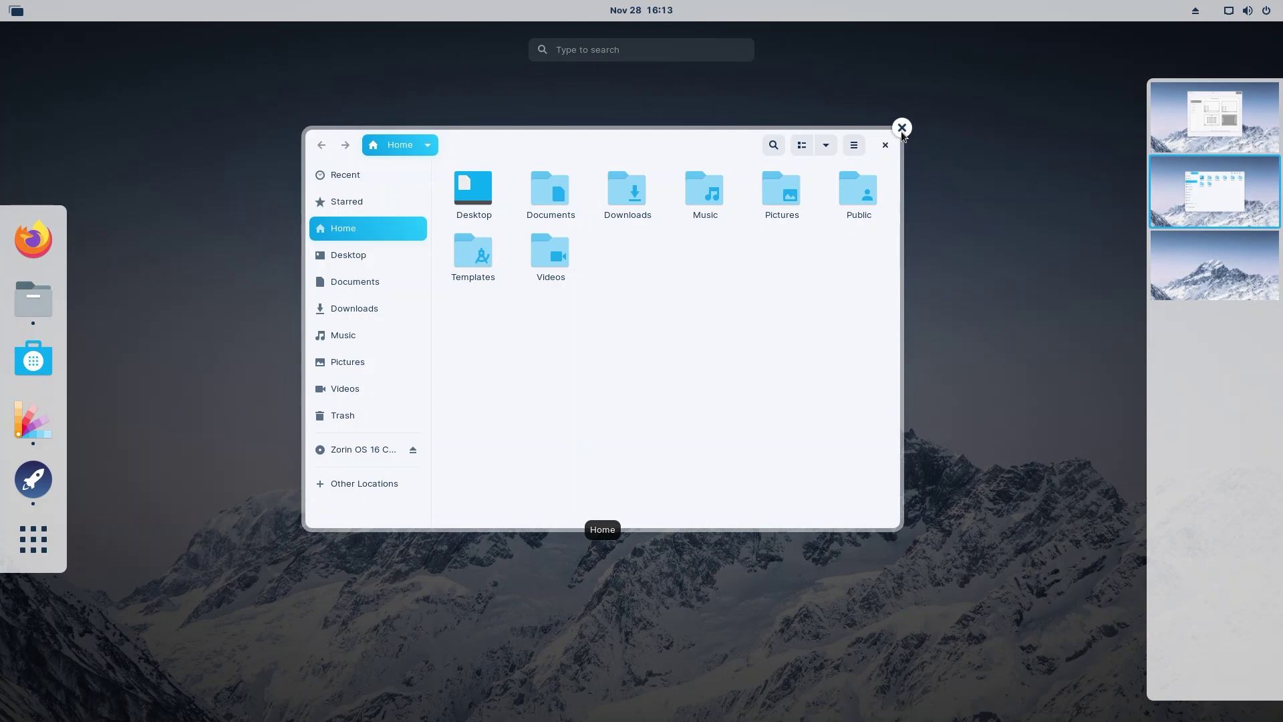
pyautogui.click(900, 127)
pyautogui.click(1219, 104)
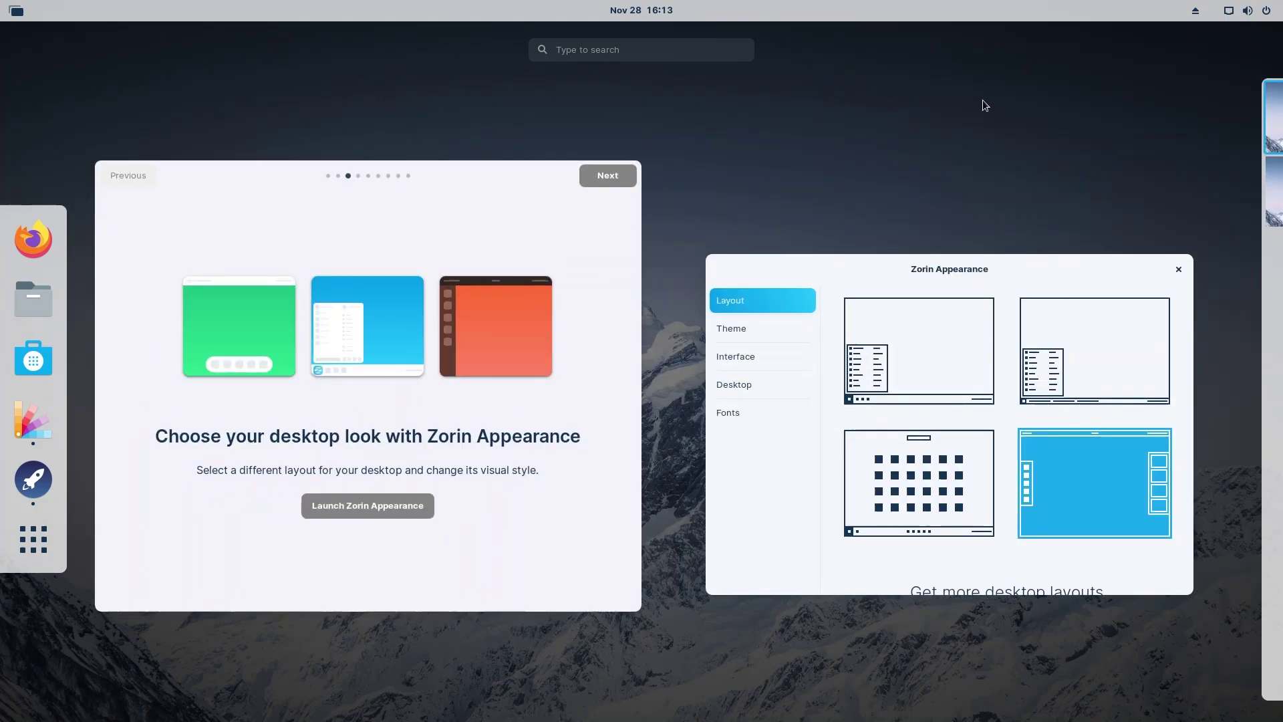
# Bring the tour forward and advance it past the desktop-look, online accounts and Zorin Connect pages
pyautogui.click(516, 270)
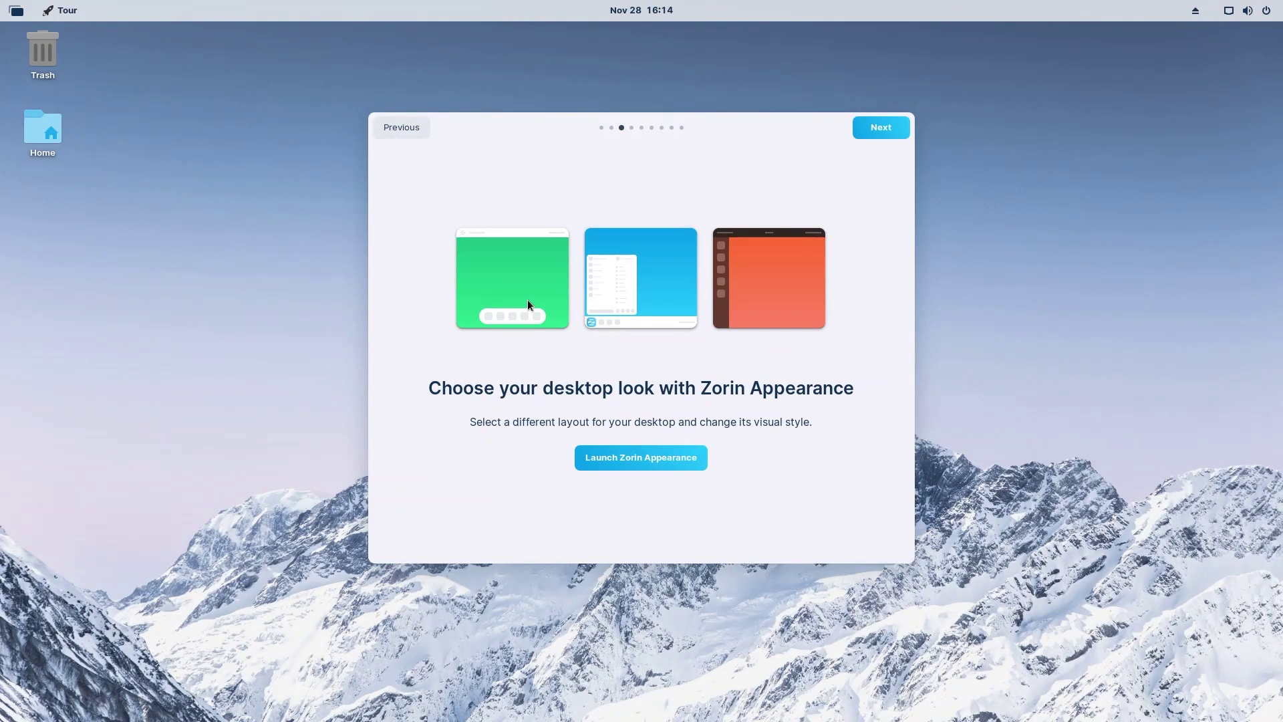
pyautogui.click(869, 124)
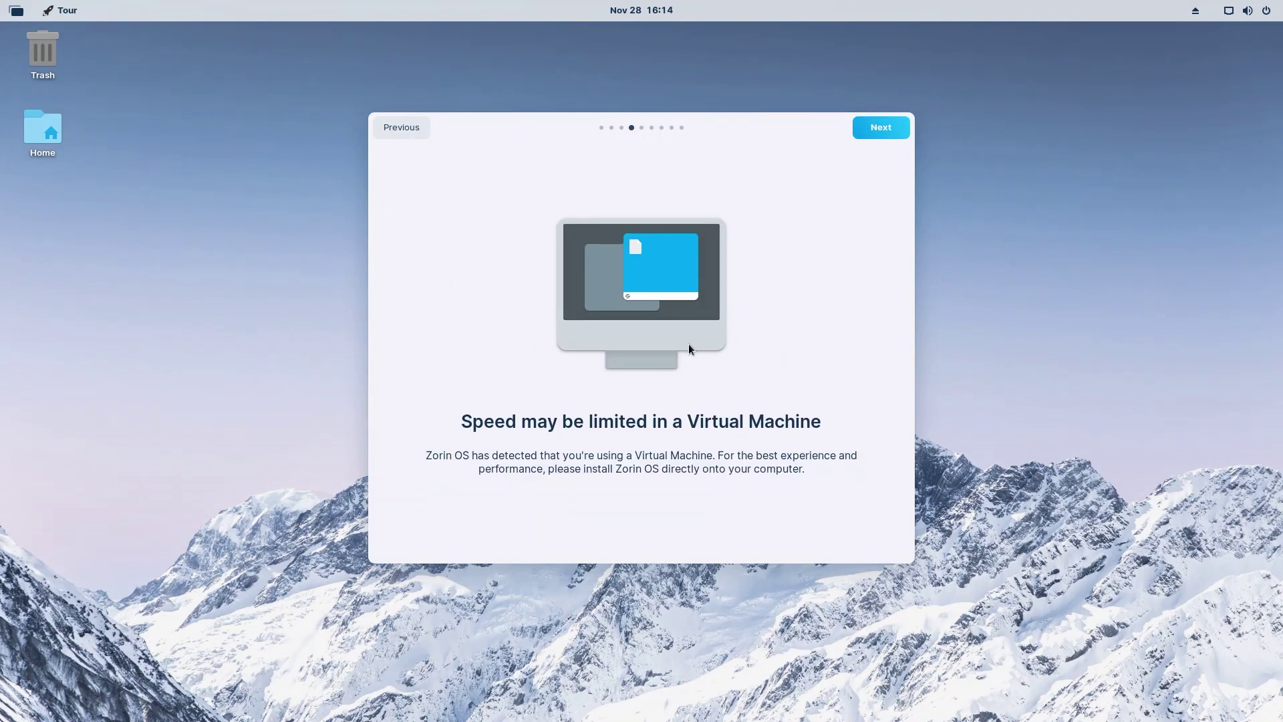
pyautogui.click(878, 129)
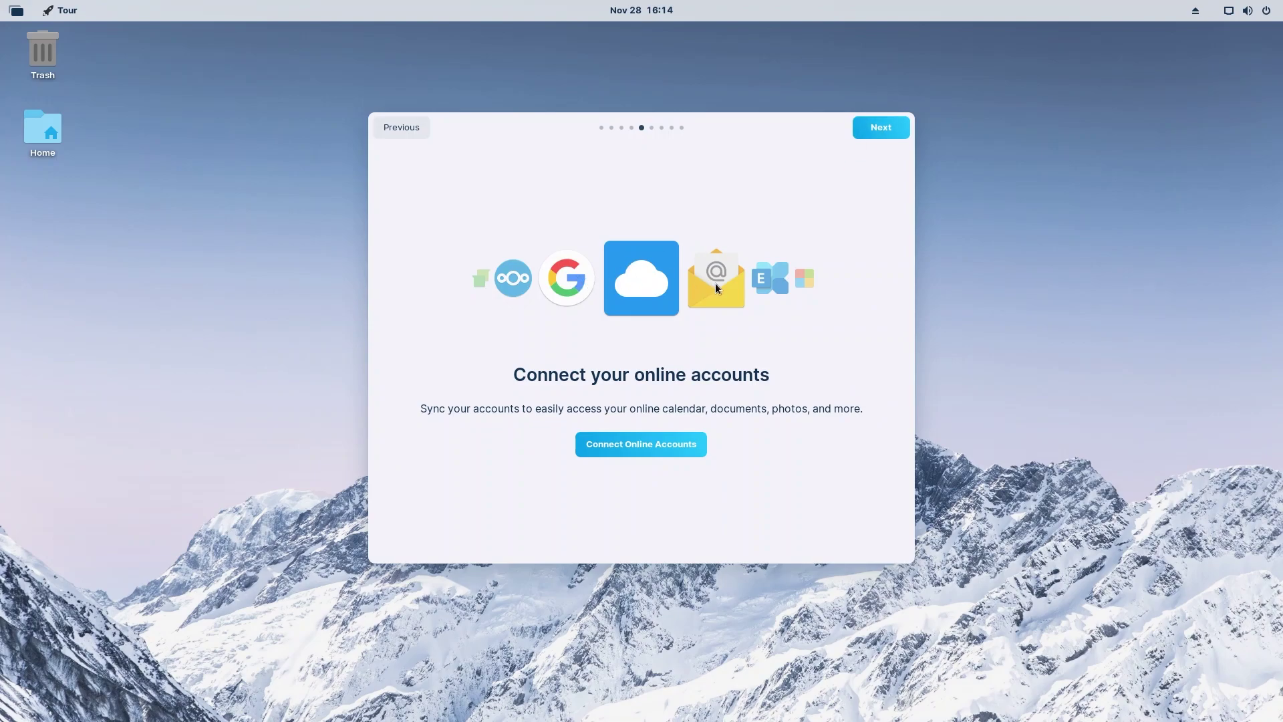
pyautogui.click(870, 130)
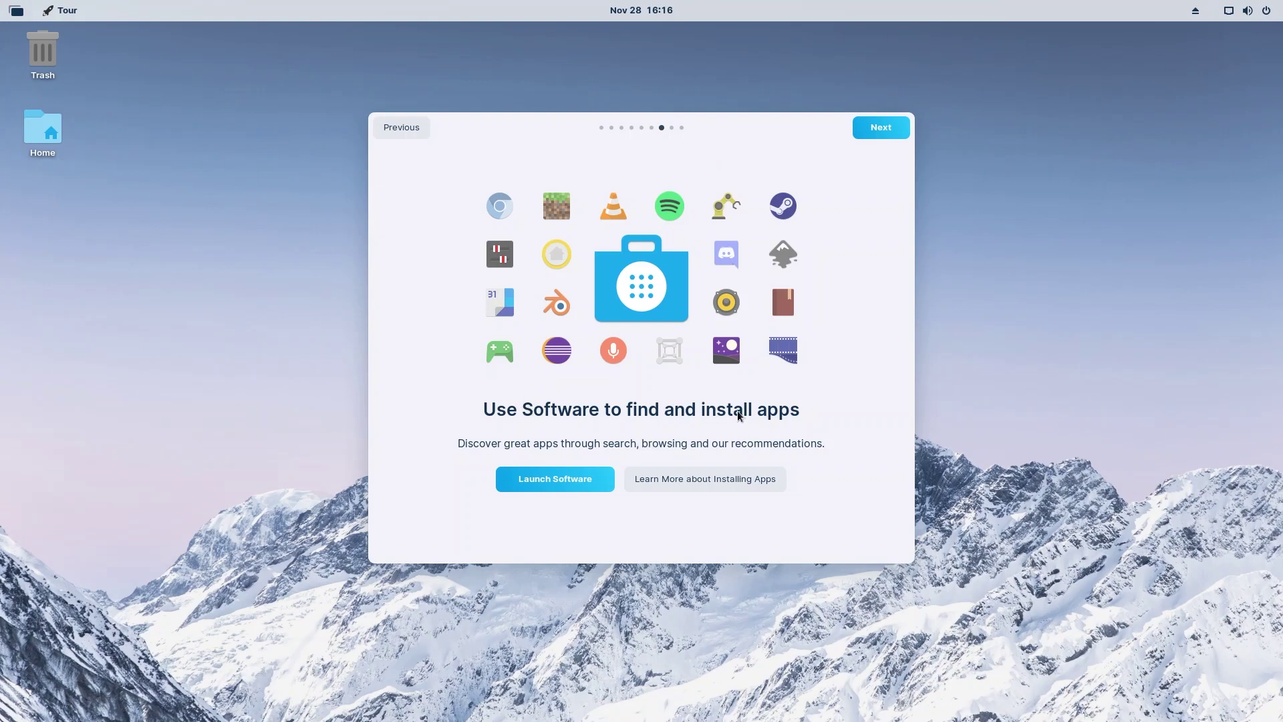
# Launch Software, centre its window, browse Explore, Installed and Updates, then close it
pyautogui.click(571, 477)
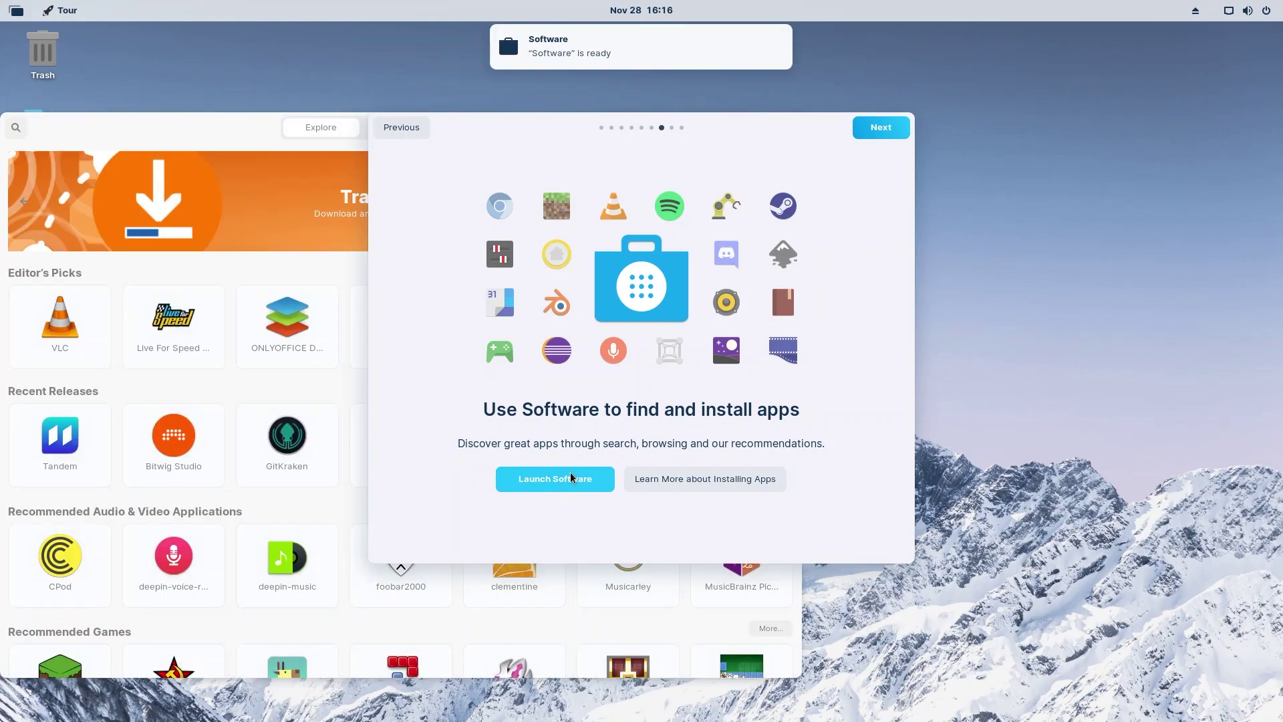
pyautogui.moveTo(160, 126); pyautogui.dragTo(406, 44)
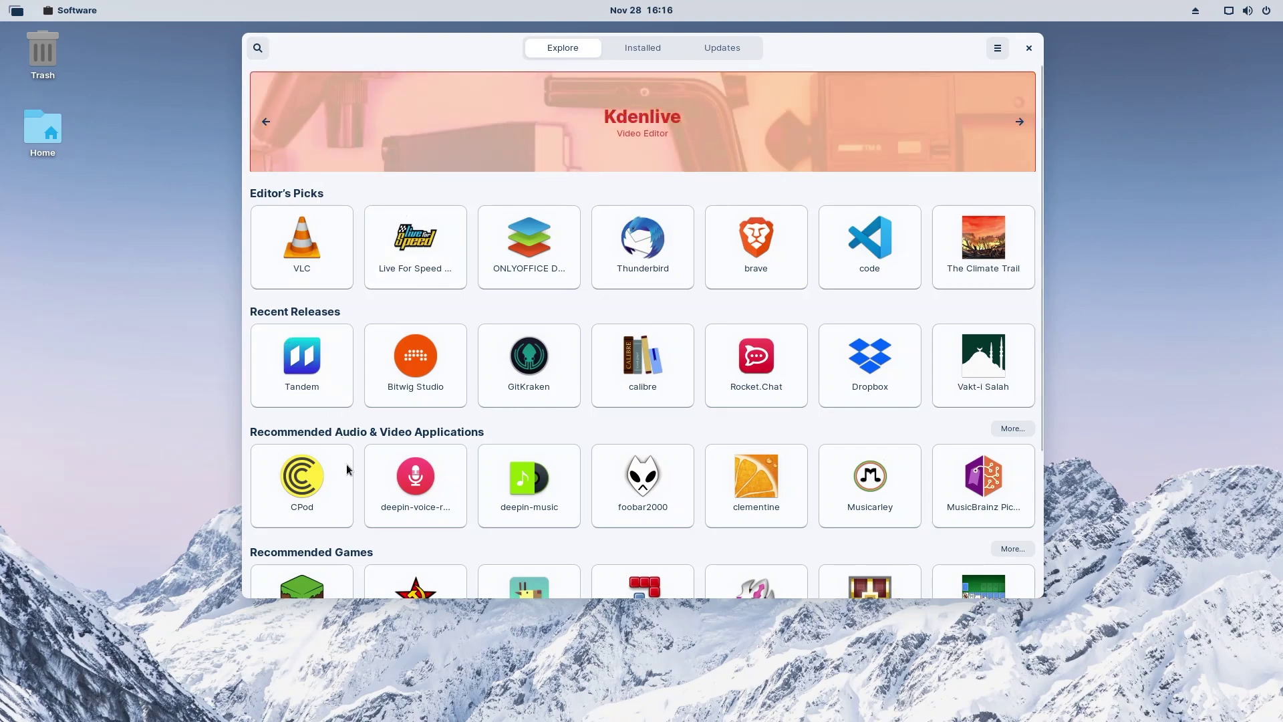
pyautogui.scroll(-5, 376, 464)
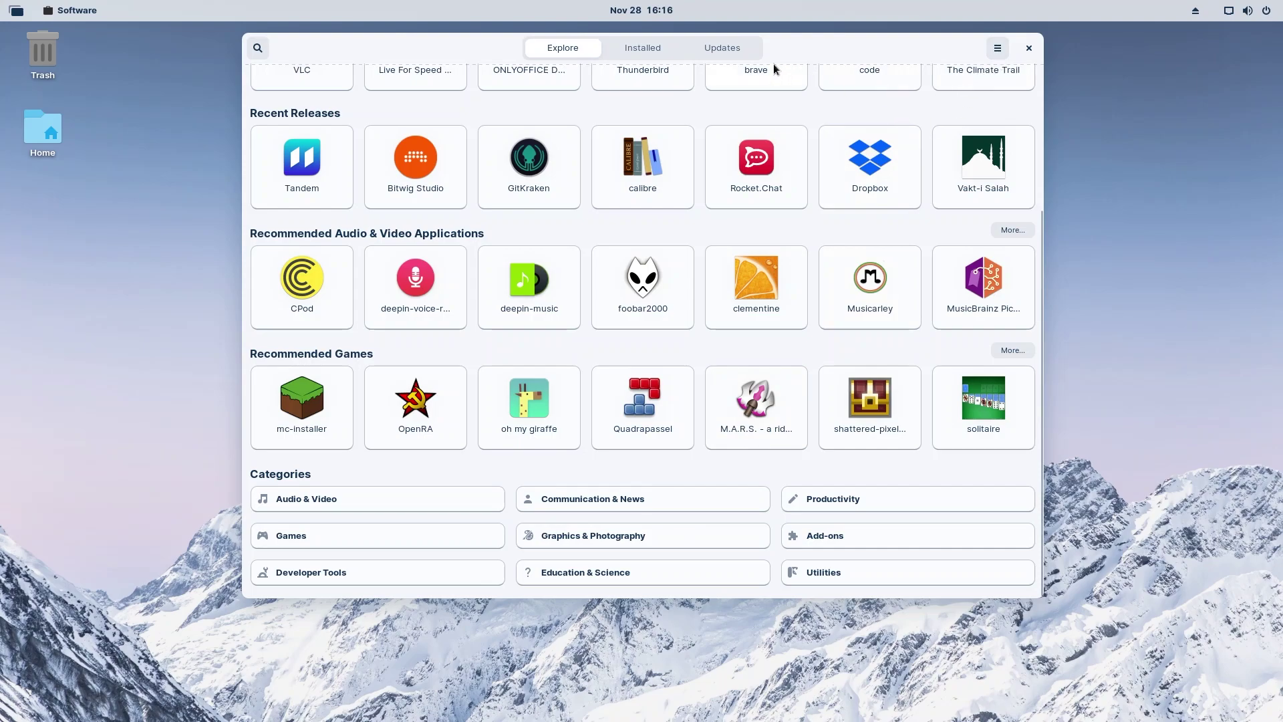
pyautogui.click(652, 47)
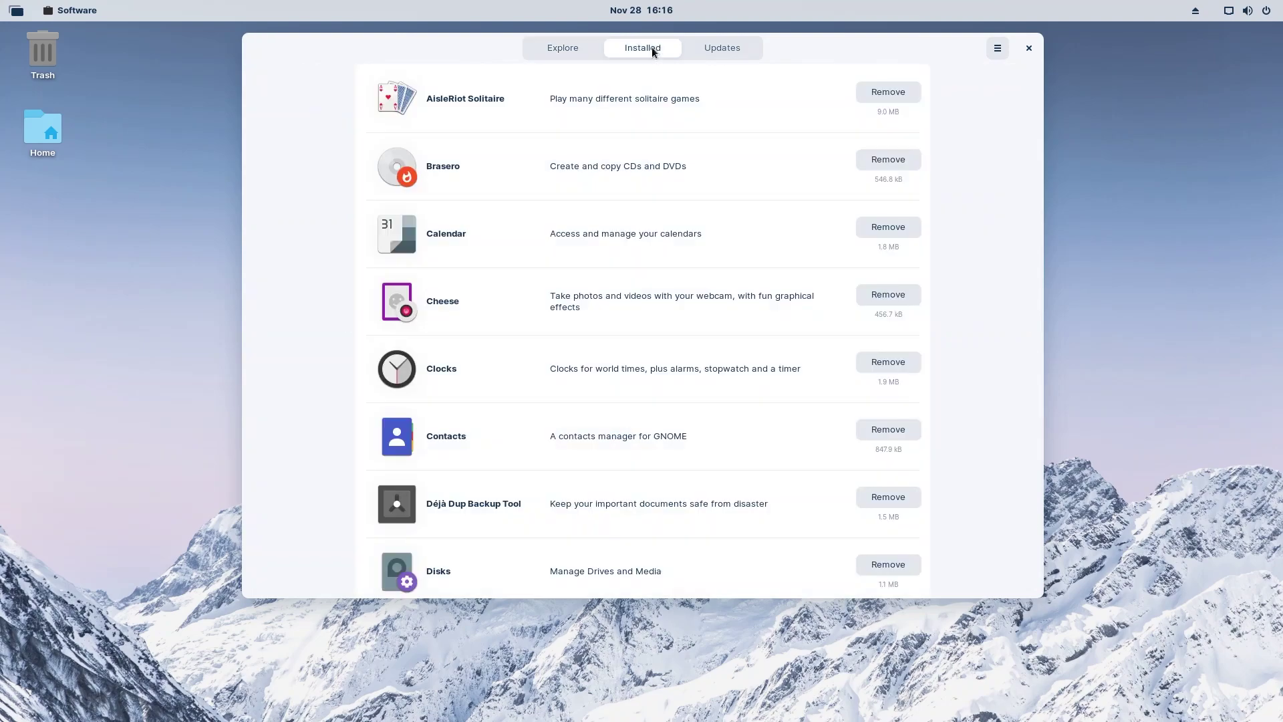
pyautogui.click(728, 46)
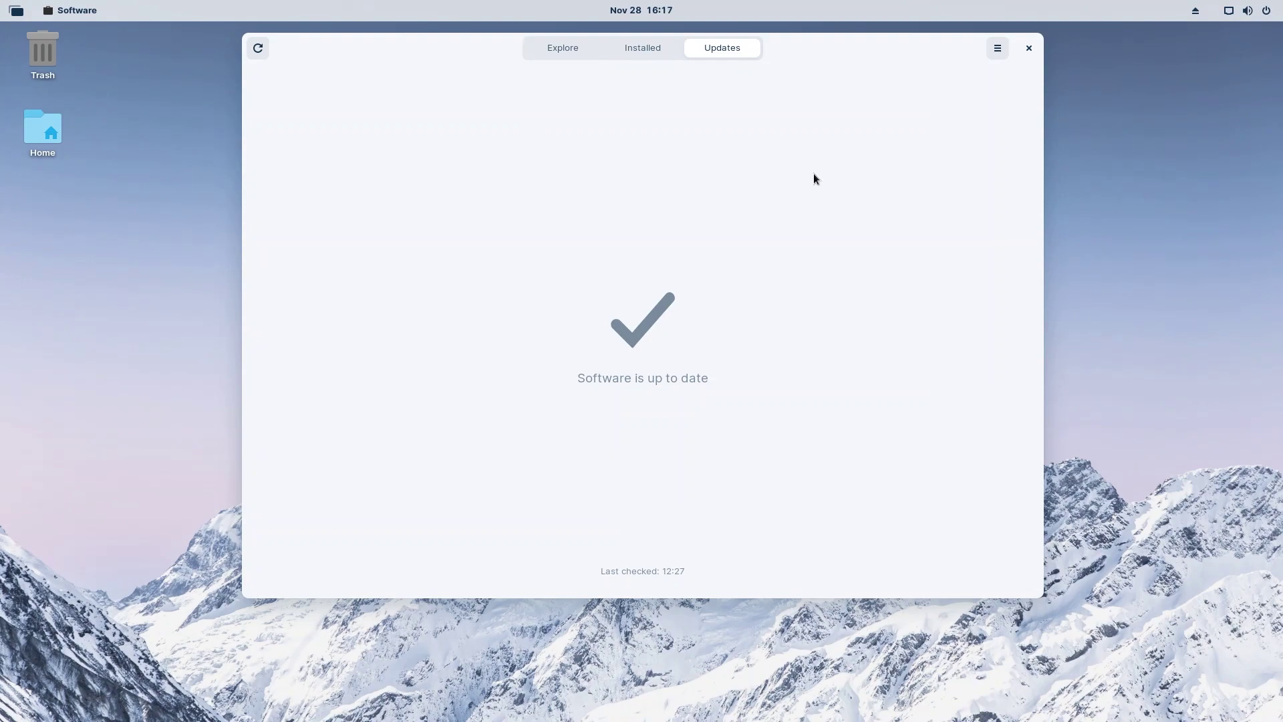
pyautogui.click(1030, 49)
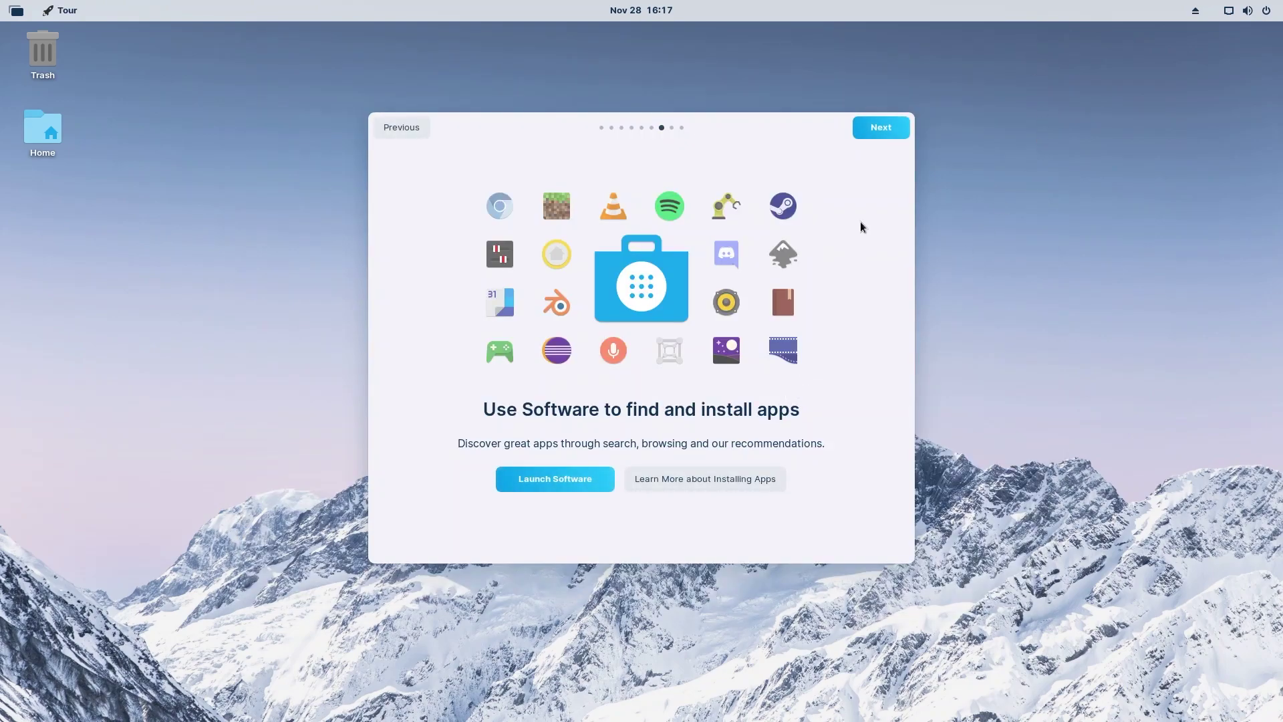
# Advance the tour past the office suite page to its final page and close it
pyautogui.click(881, 127)
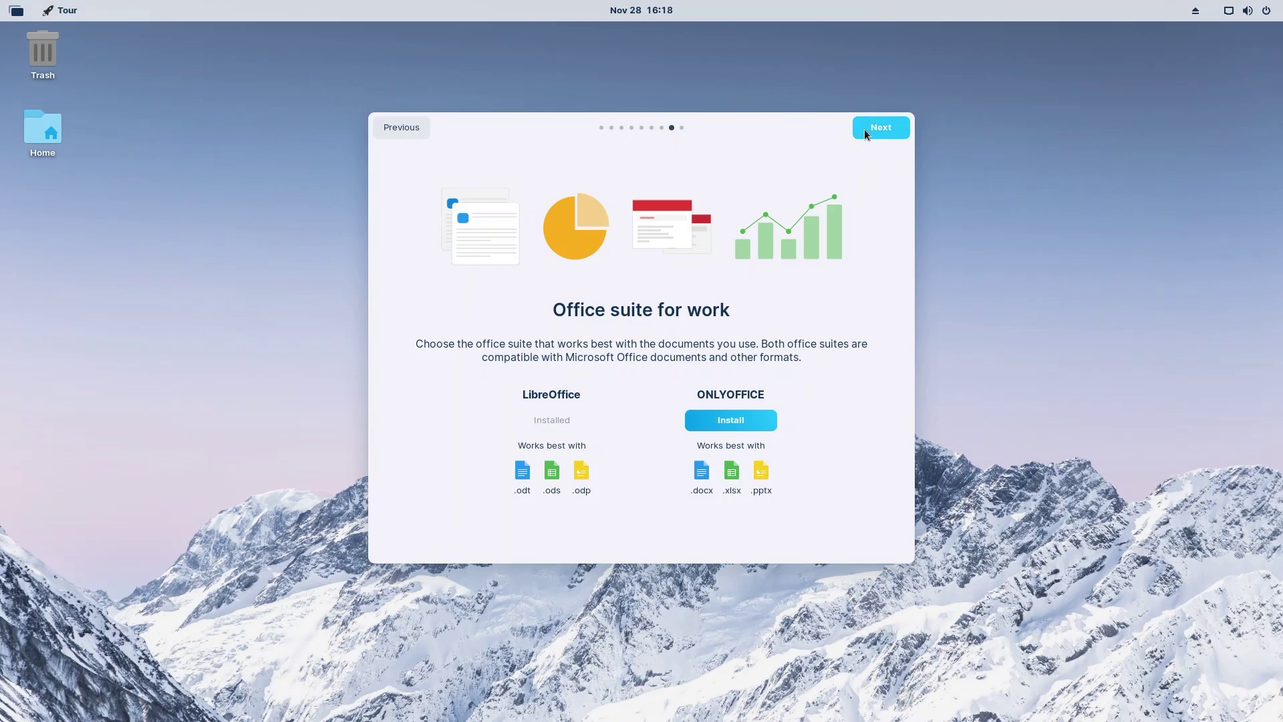
pyautogui.click(865, 130)
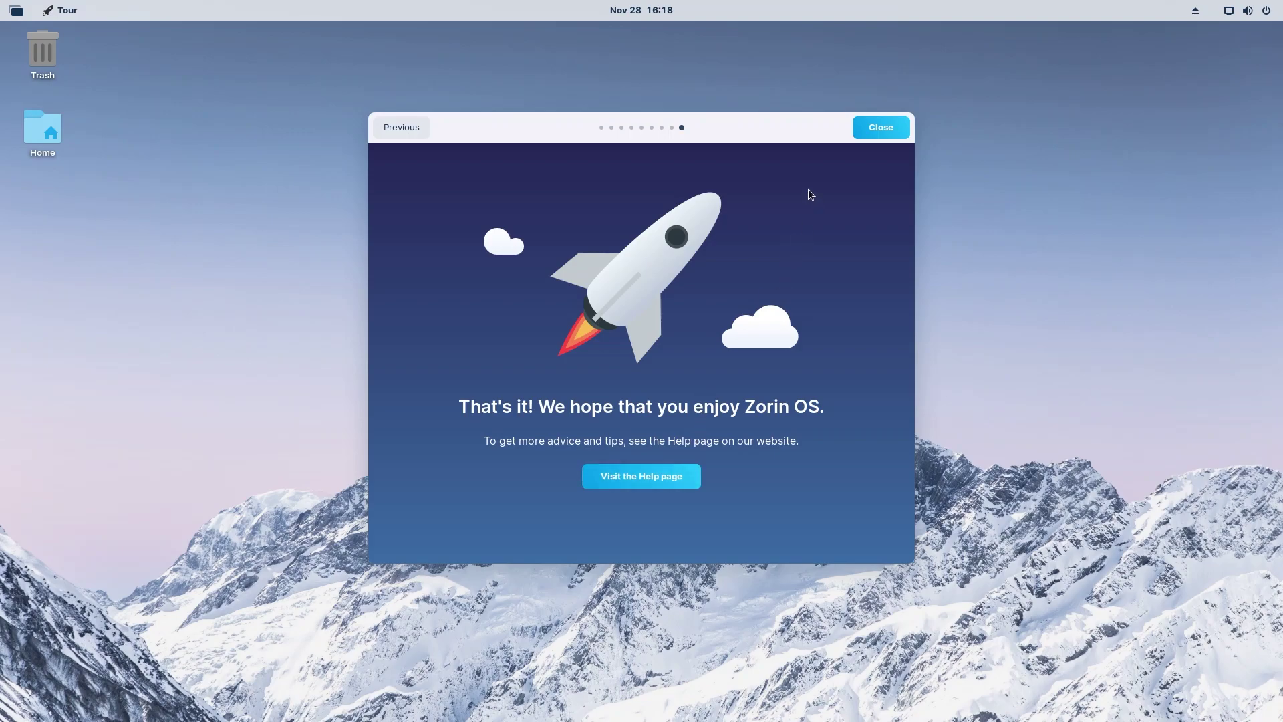
pyautogui.click(873, 127)
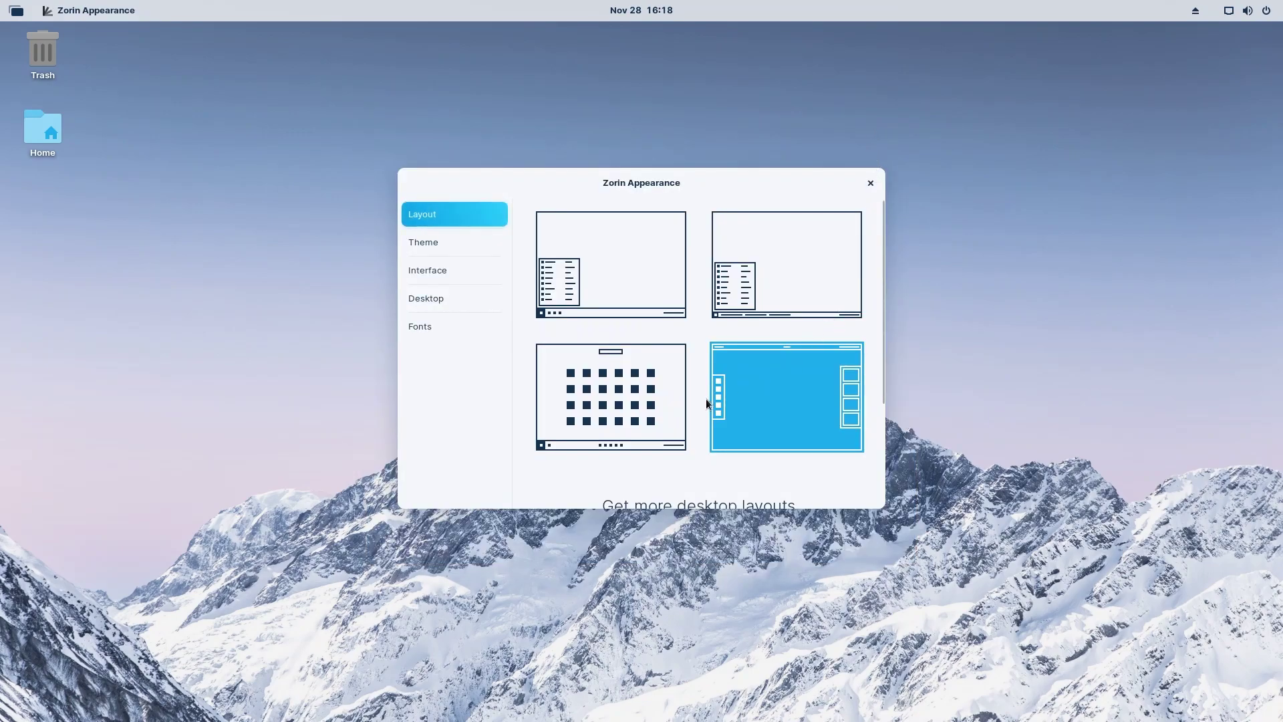
# Switch to the bottom-taskbar layout and try the red accent colour
pyautogui.click(588, 299)
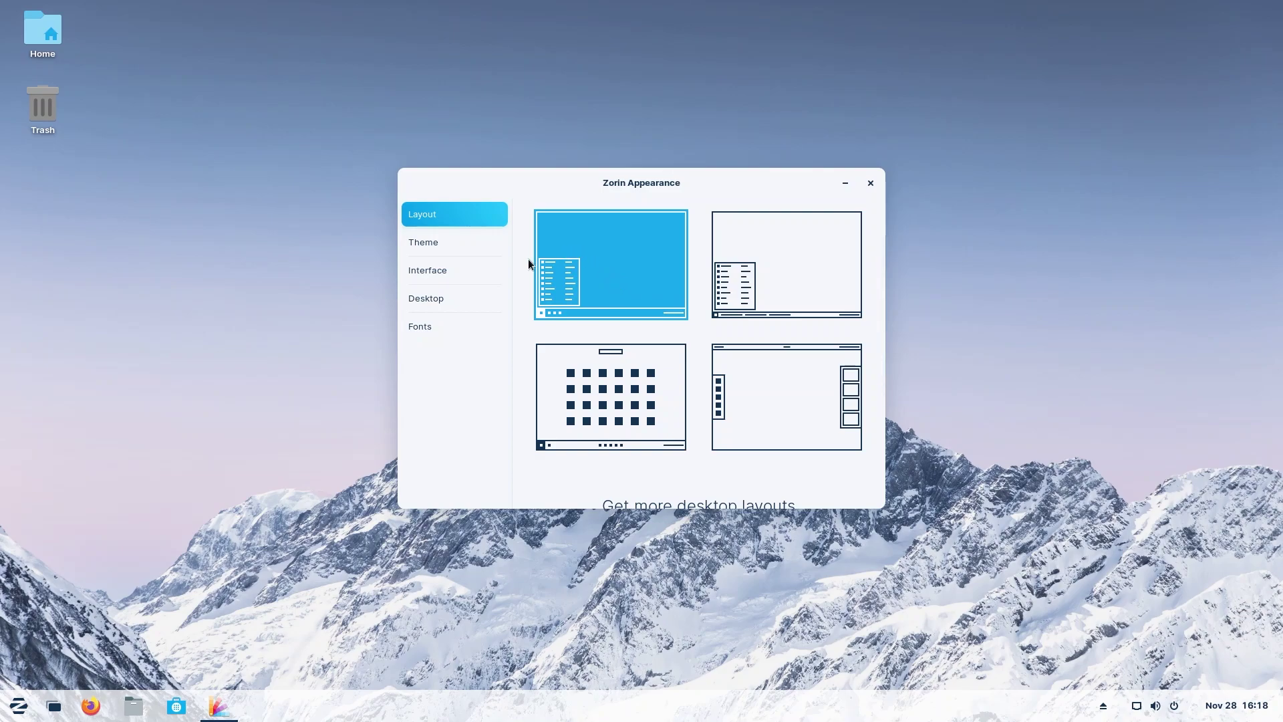
pyautogui.click(435, 241)
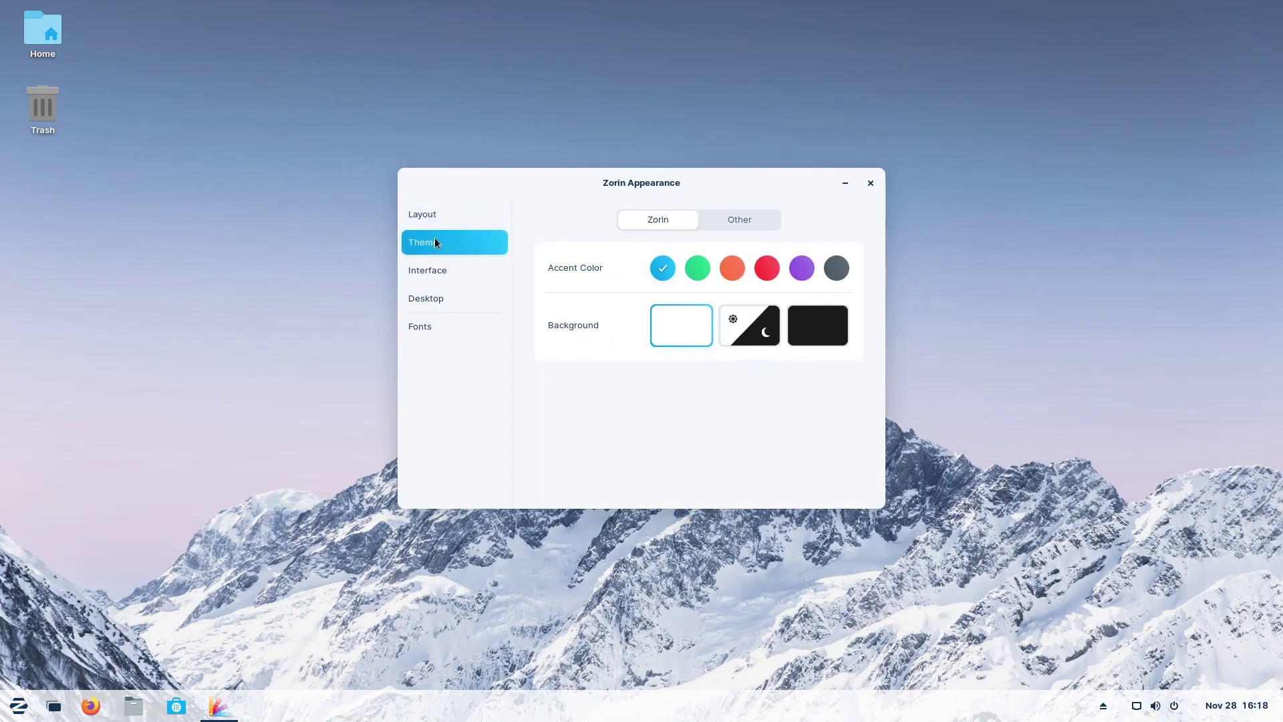
pyautogui.click(767, 267)
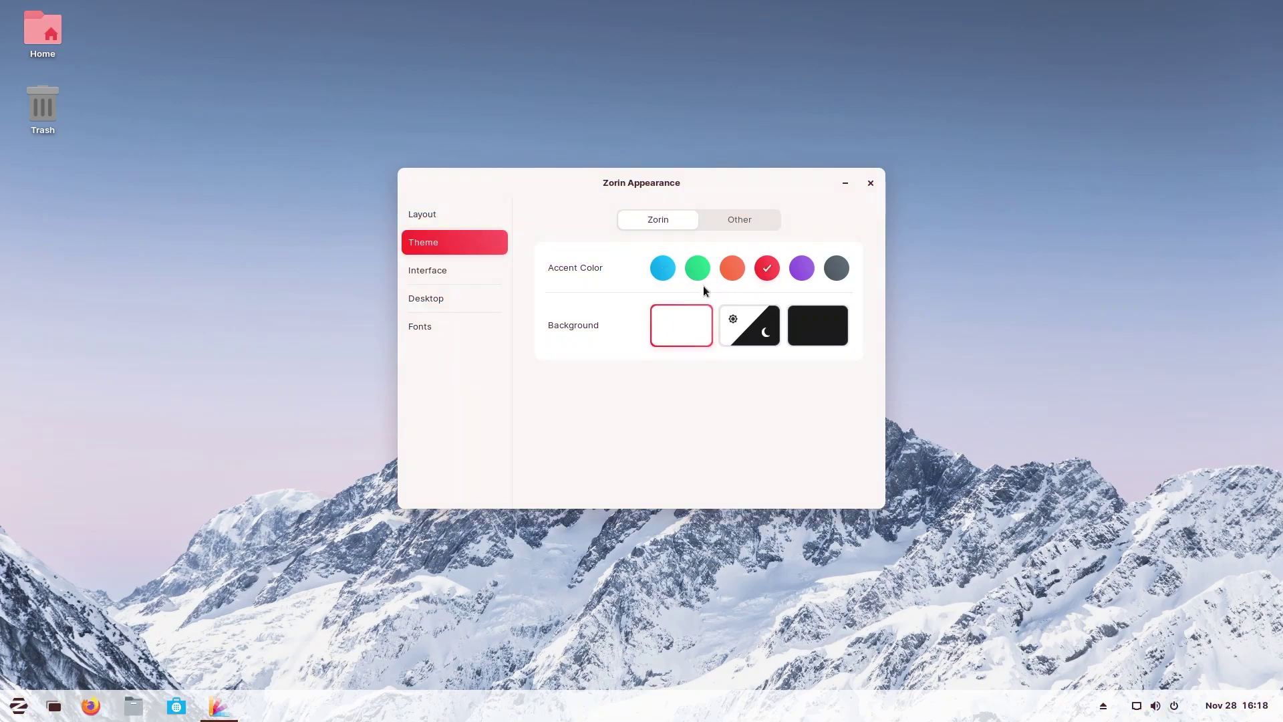
# Choose the dark background style and set the accent colour back to blue
pyautogui.click(435, 273)
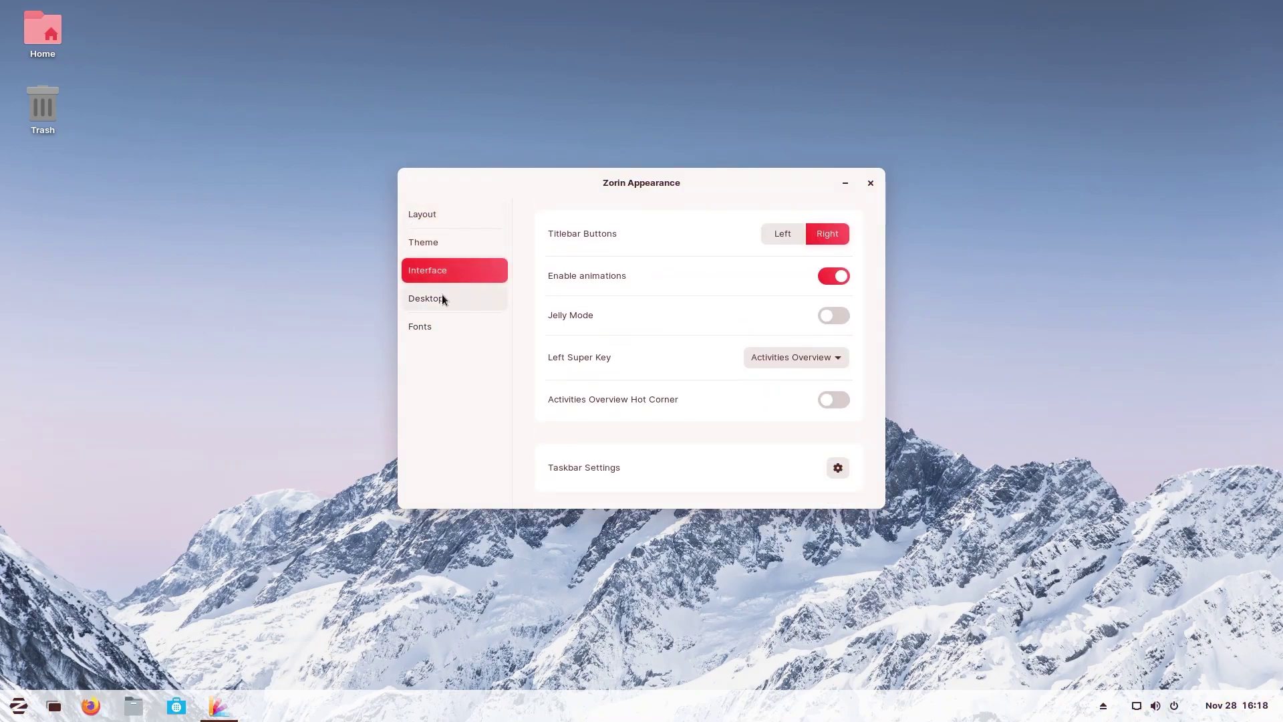
pyautogui.click(442, 297)
pyautogui.click(436, 243)
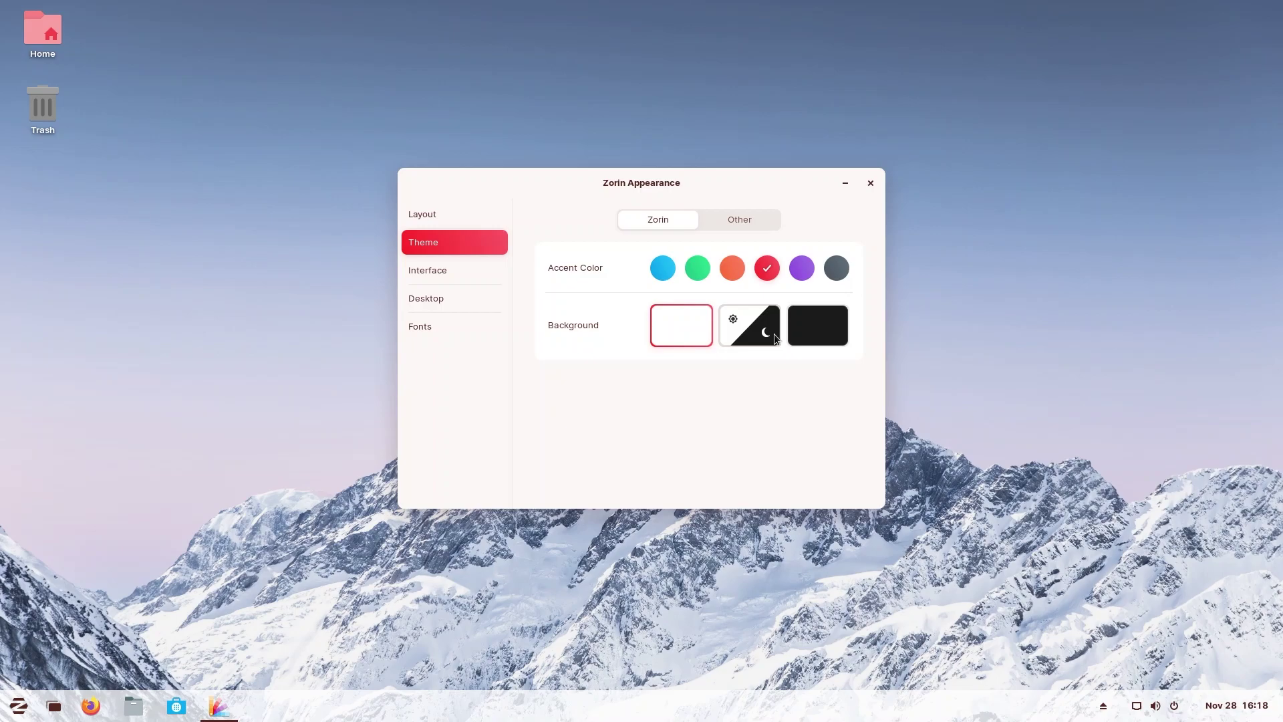
pyautogui.click(844, 335)
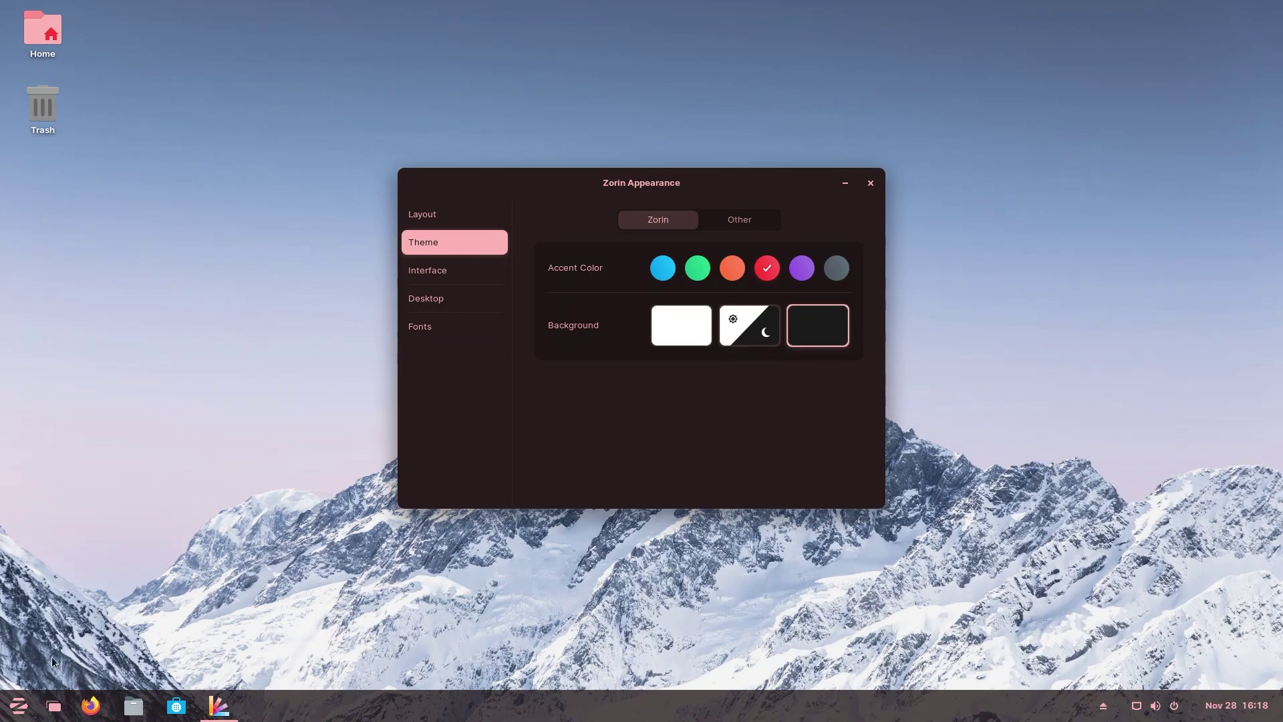
pyautogui.click(30, 707)
pyautogui.click(20, 706)
pyautogui.click(669, 268)
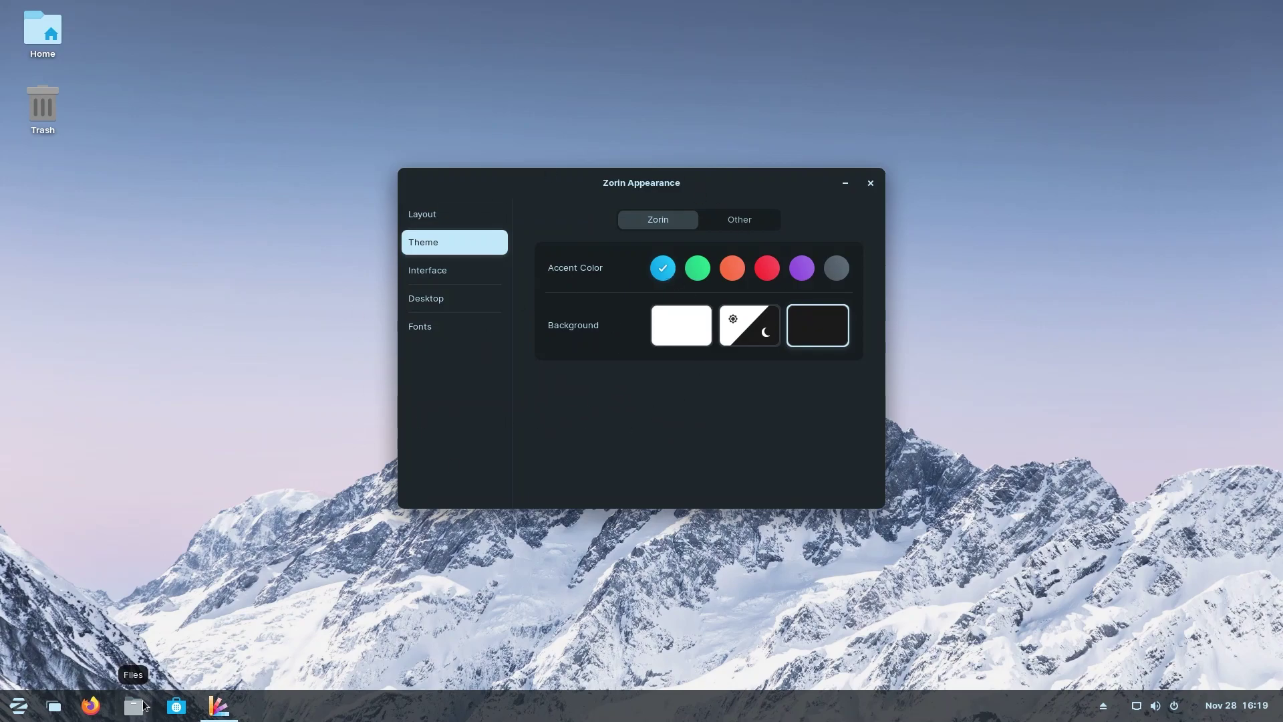
pyautogui.click(143, 705)
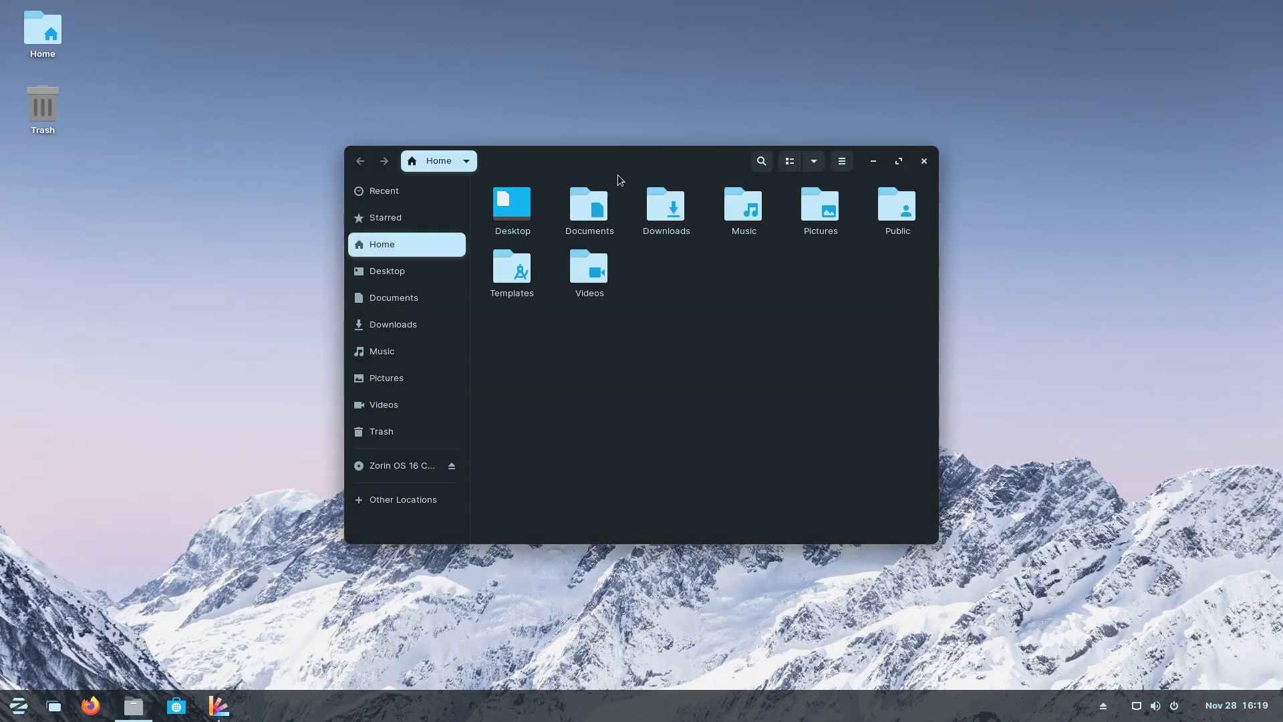
pyautogui.moveTo(632, 163); pyautogui.dragTo(545, 170)
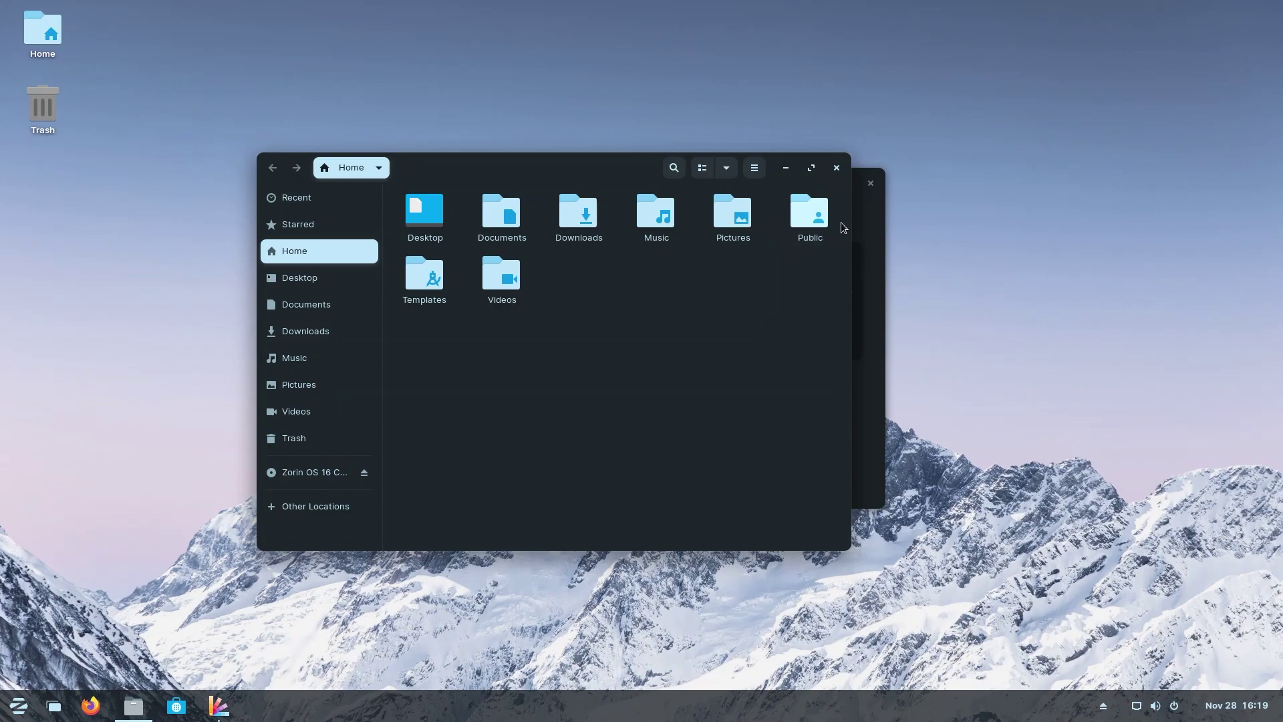
# Close the file manager and open the Interface page, keeping titlebar buttons on the right
pyautogui.click(837, 170)
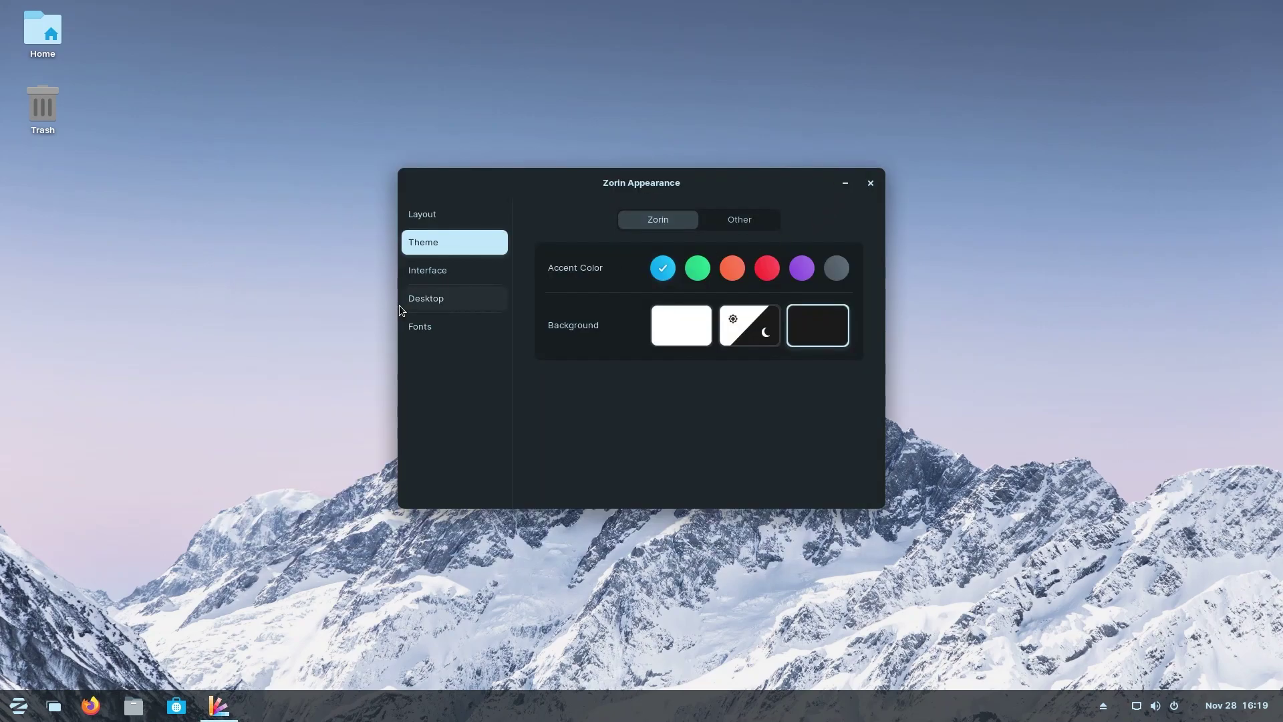
pyautogui.click(421, 282)
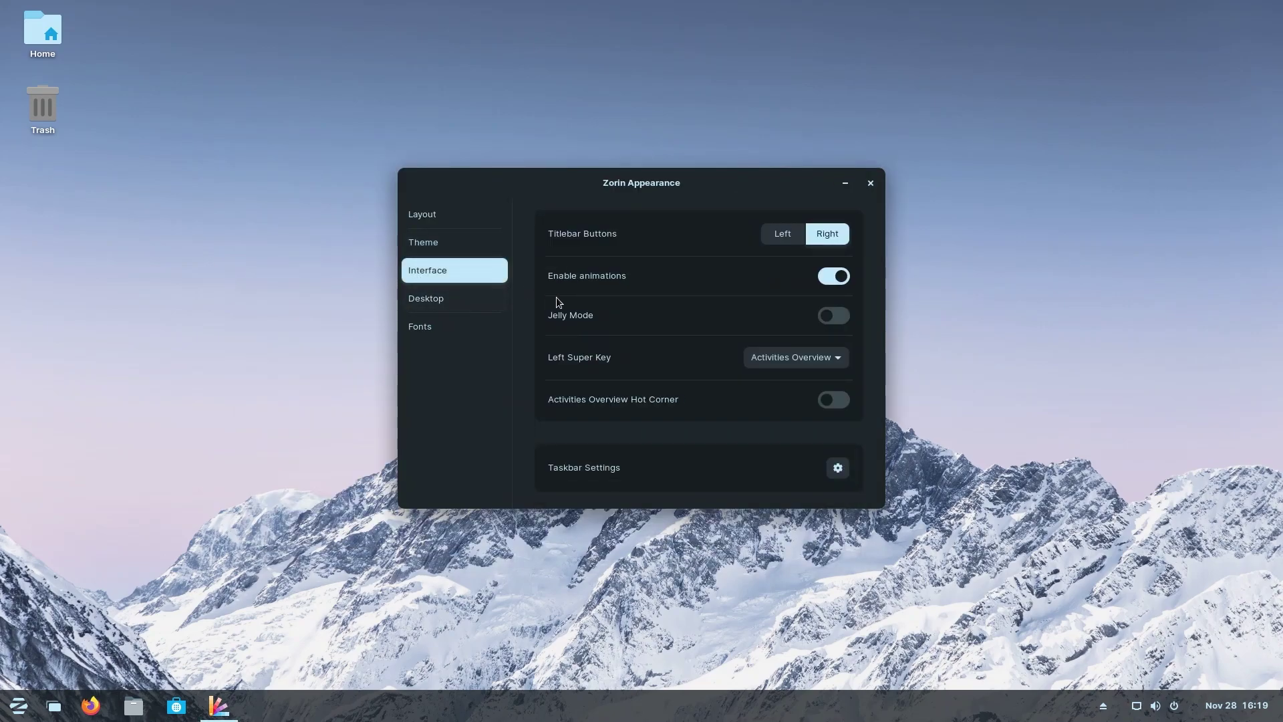
pyautogui.click(781, 236)
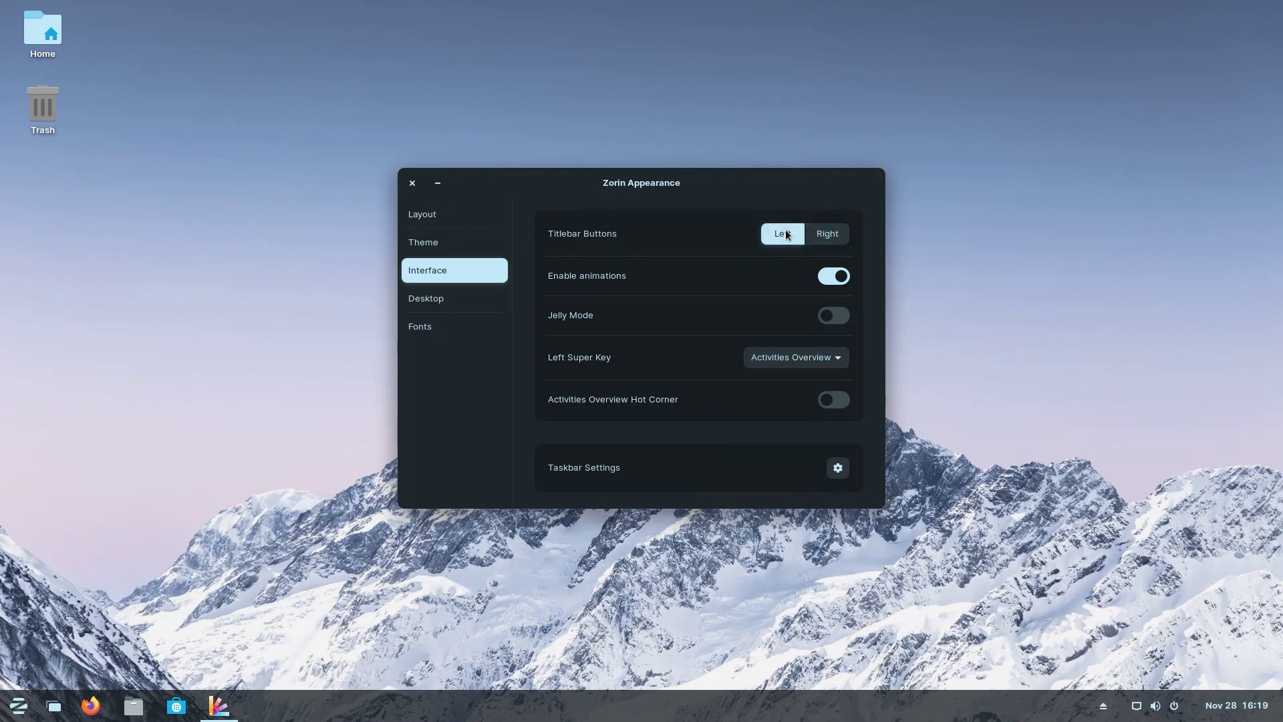
pyautogui.click(816, 235)
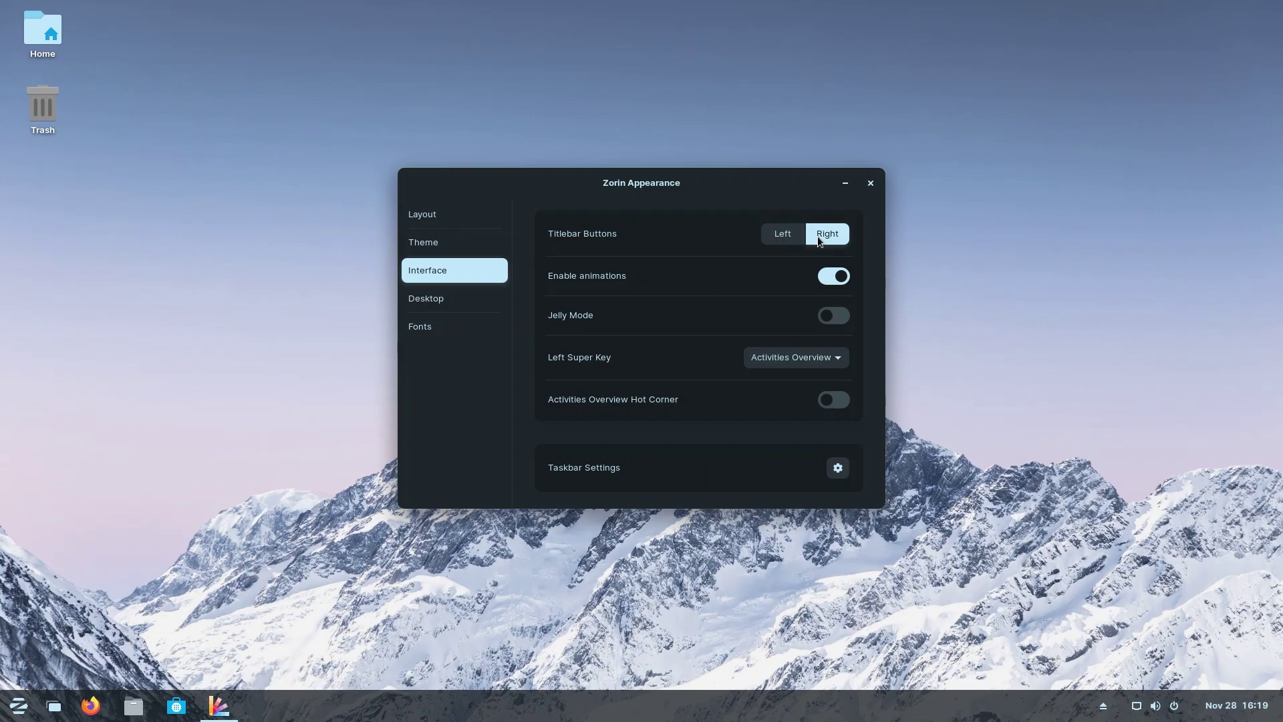
# Try Jelly Mode by dragging the window, then turn Jelly Mode back off
pyautogui.click(839, 318)
pyautogui.moveTo(609, 179)
pyautogui.mouseDown()
pyautogui.moveTo(810, 189)
pyautogui.moveTo(453, 198)
pyautogui.moveTo(429, 186)
pyautogui.moveTo(497, 169)
pyautogui.moveTo(708, 214)
pyautogui.moveTo(626, 187)
pyautogui.mouseUp()
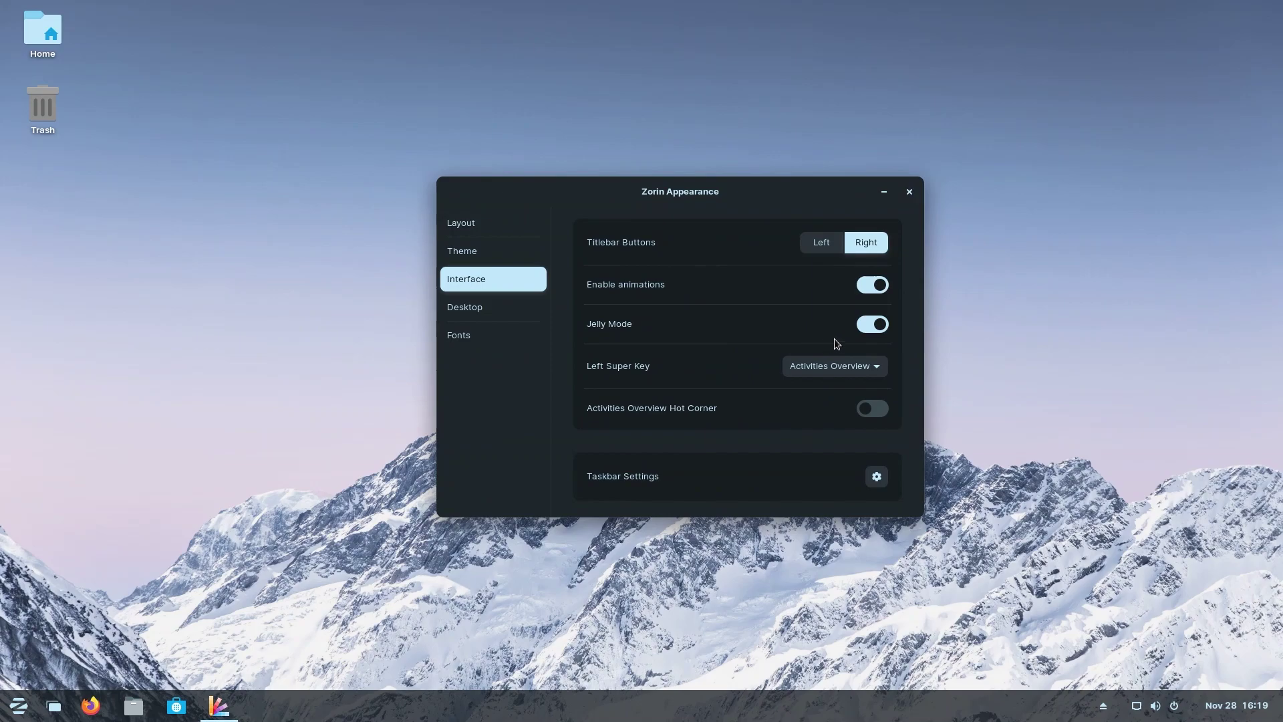
pyautogui.click(870, 328)
# Set the Left Super Key to open Zorin Menu and test it with Super
pyautogui.click(835, 371)
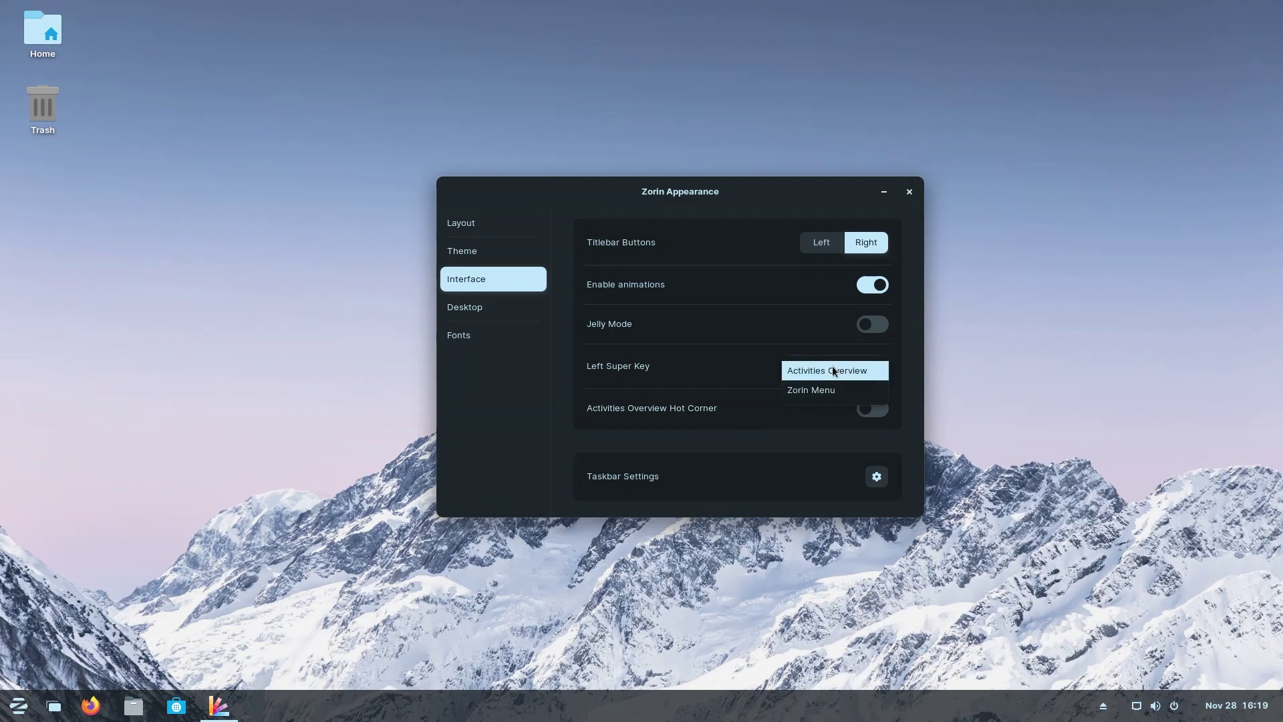
pyautogui.click(834, 371)
pyautogui.click(835, 369)
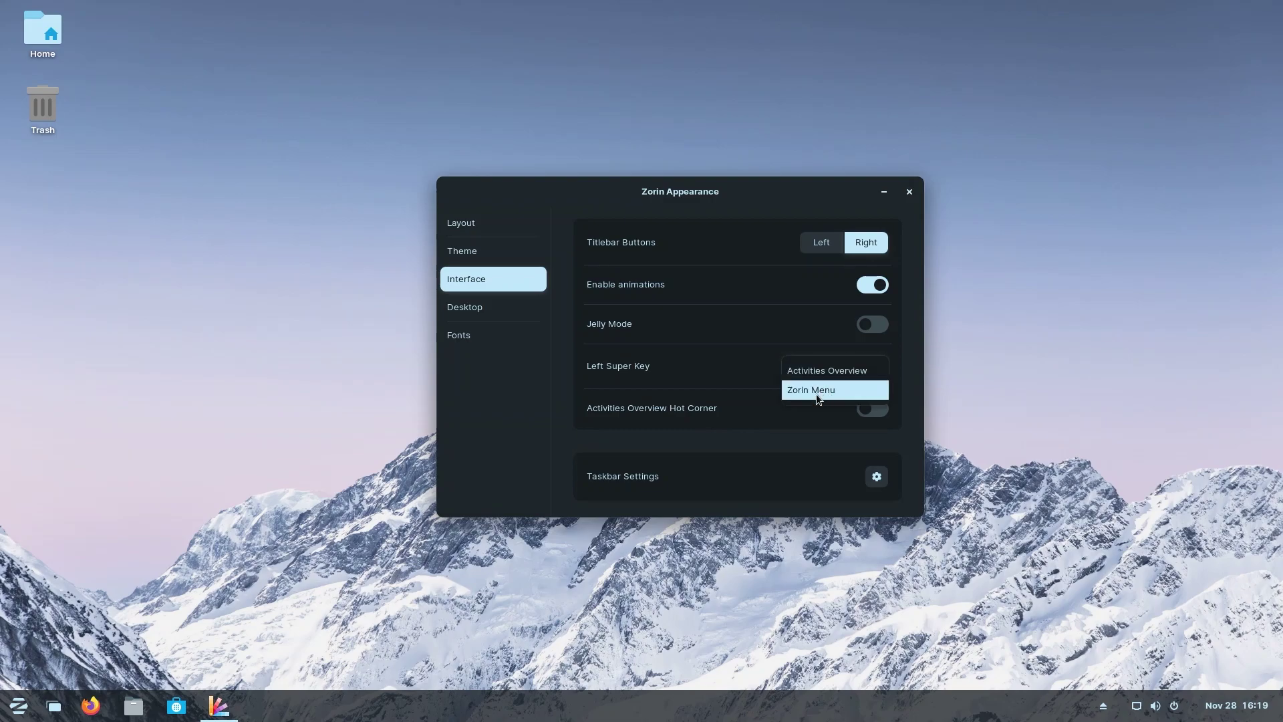
pyautogui.click(819, 394)
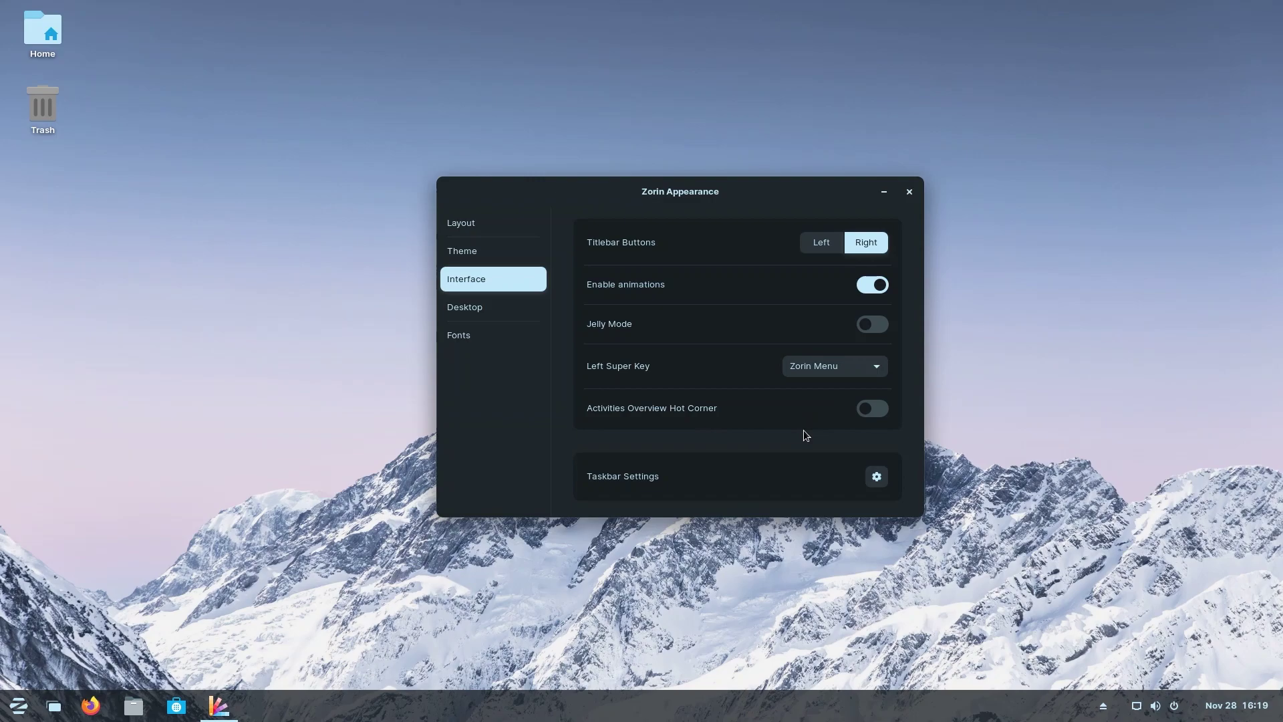
pyautogui.press('super')
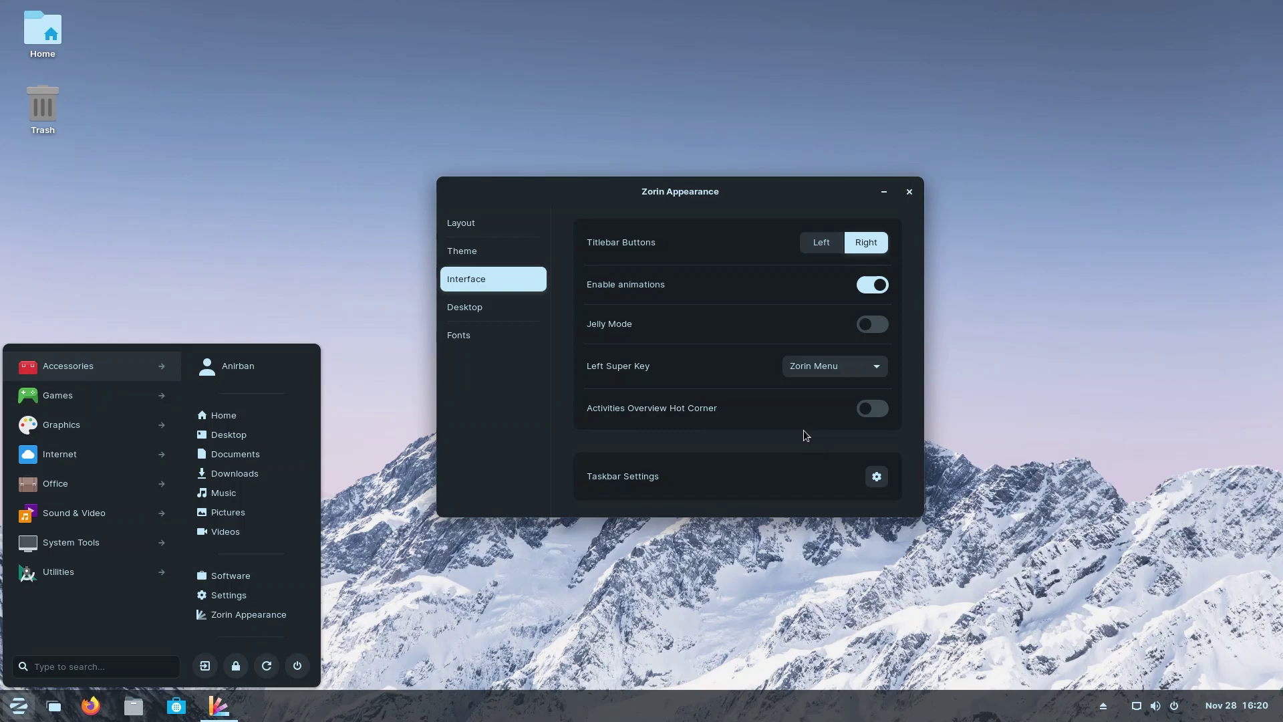
pyautogui.press('super')
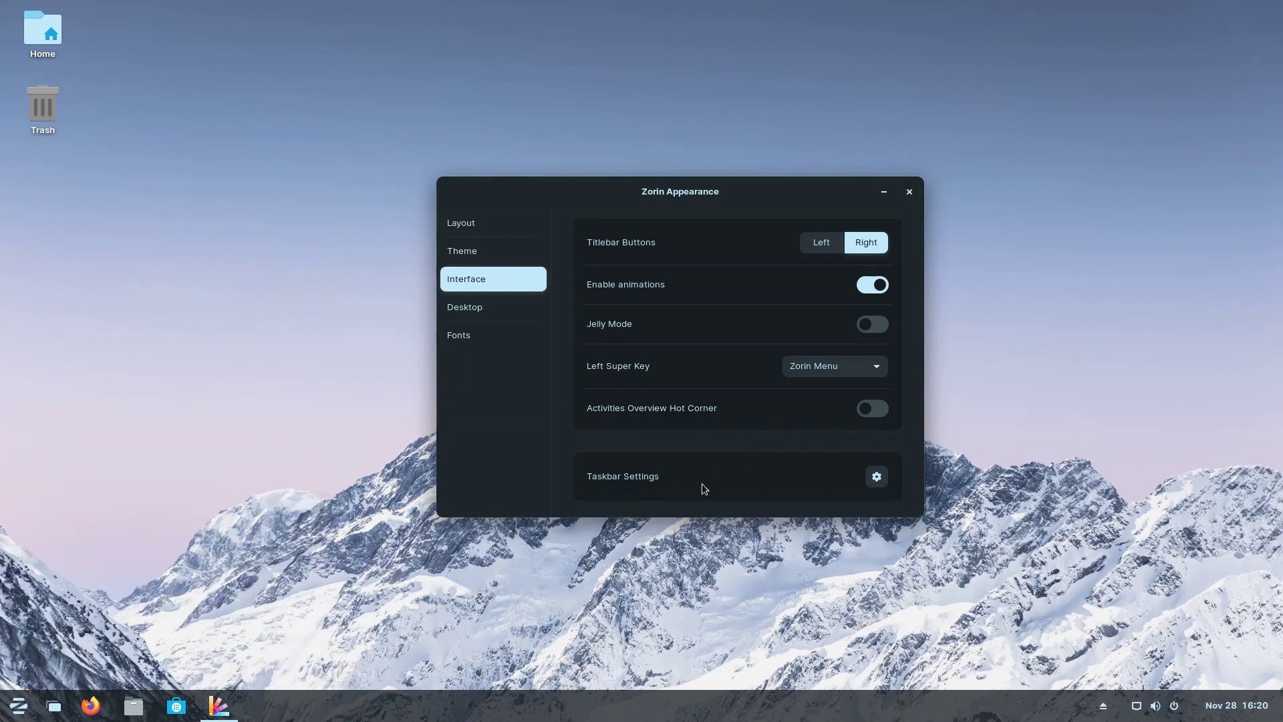
# Open the taskbar settings and toggle Panel Intellihide on, then back off
pyautogui.click(877, 477)
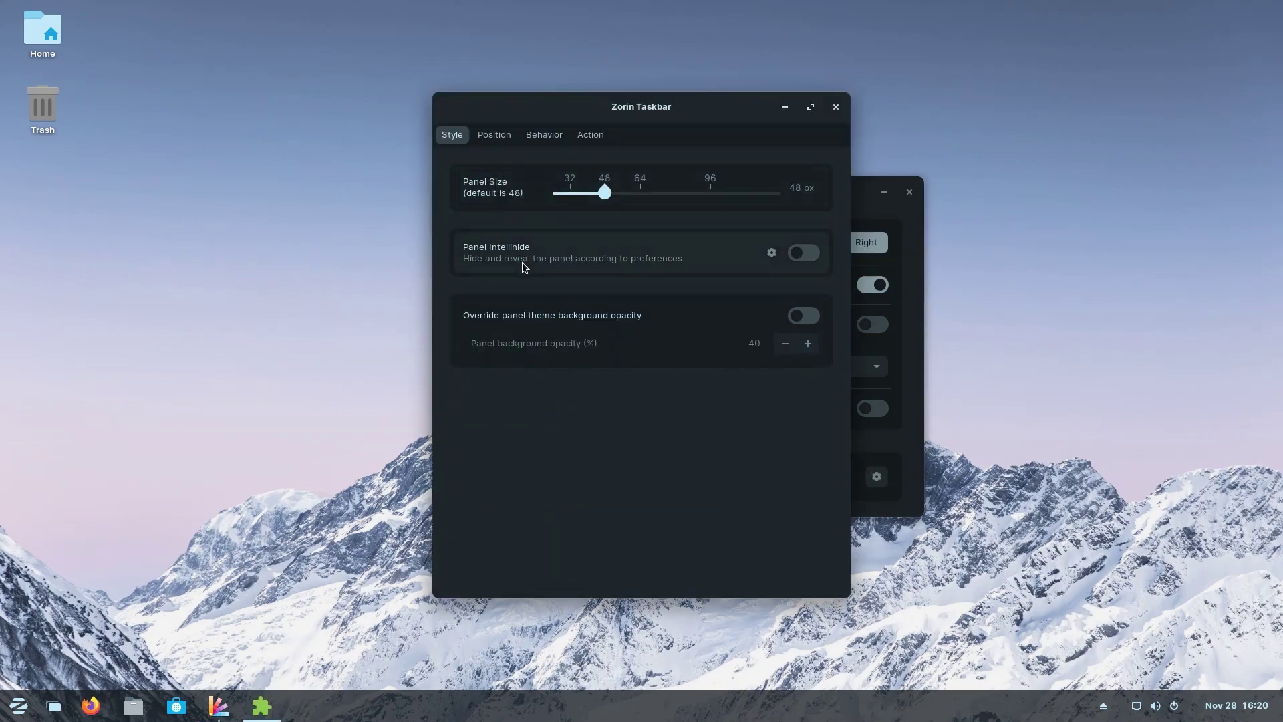
pyautogui.click(807, 254)
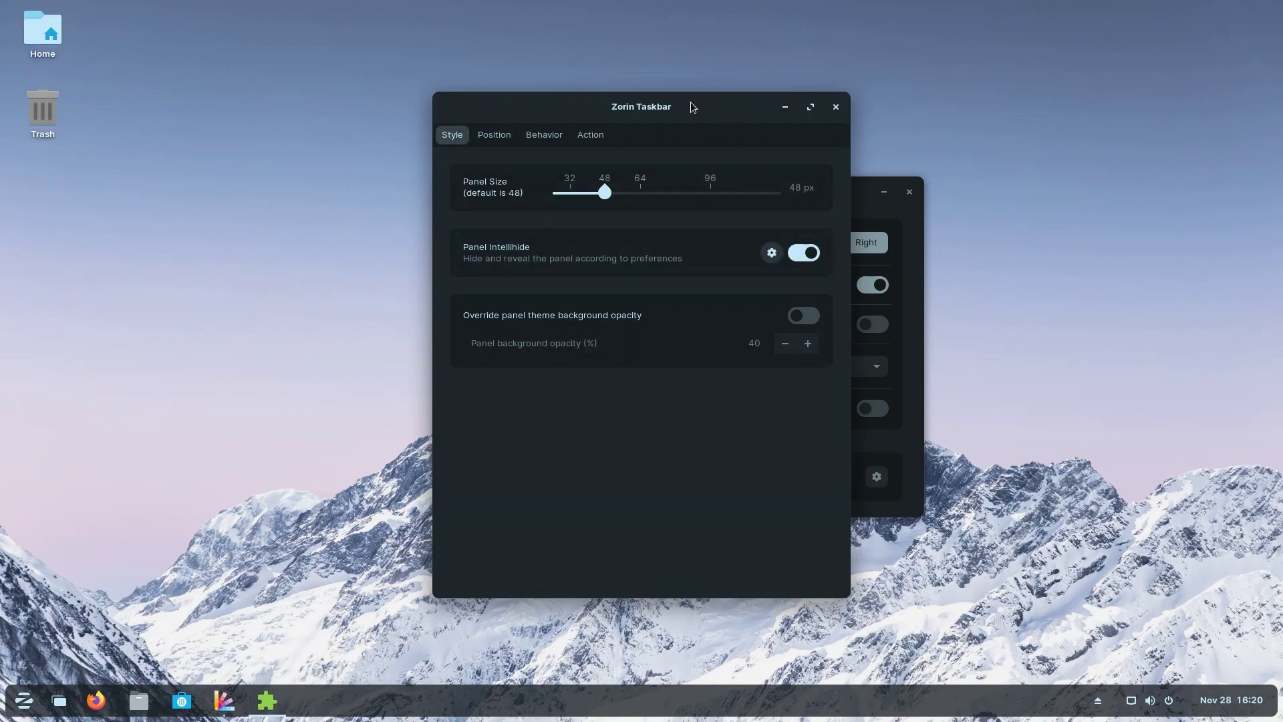
pyautogui.moveTo(691, 102); pyautogui.dragTo(696, 128)
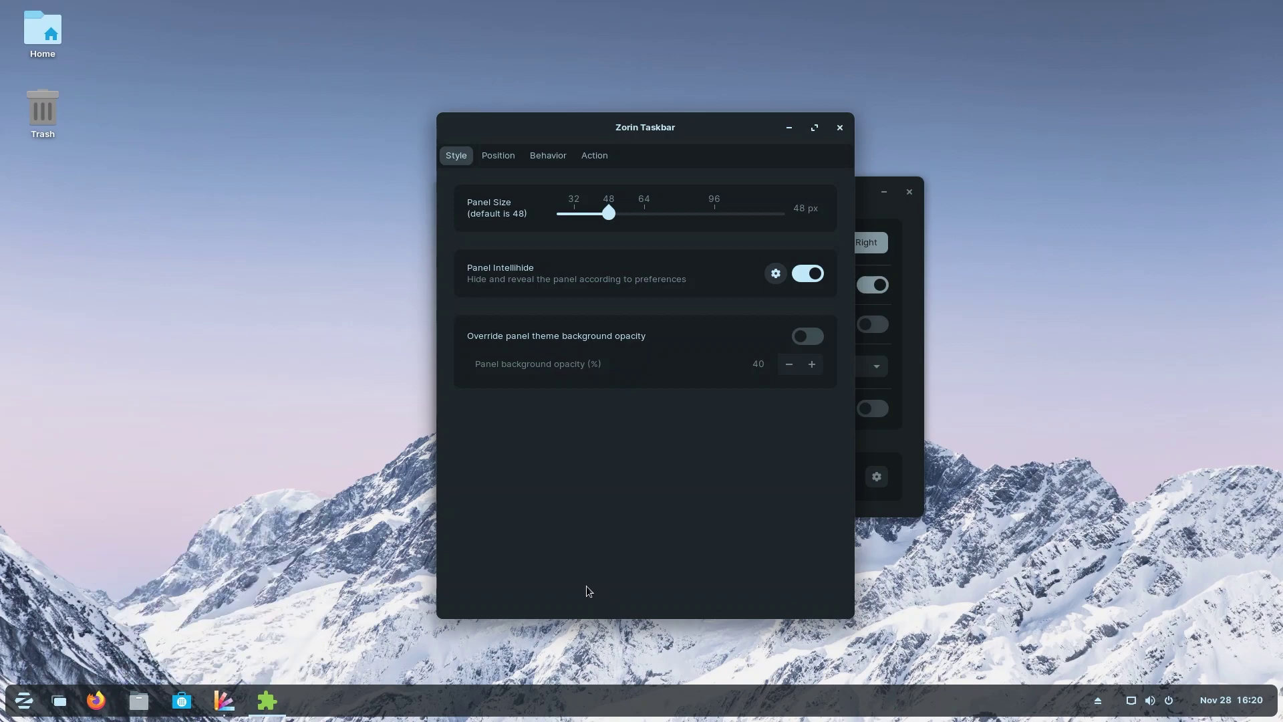
pyautogui.click(814, 275)
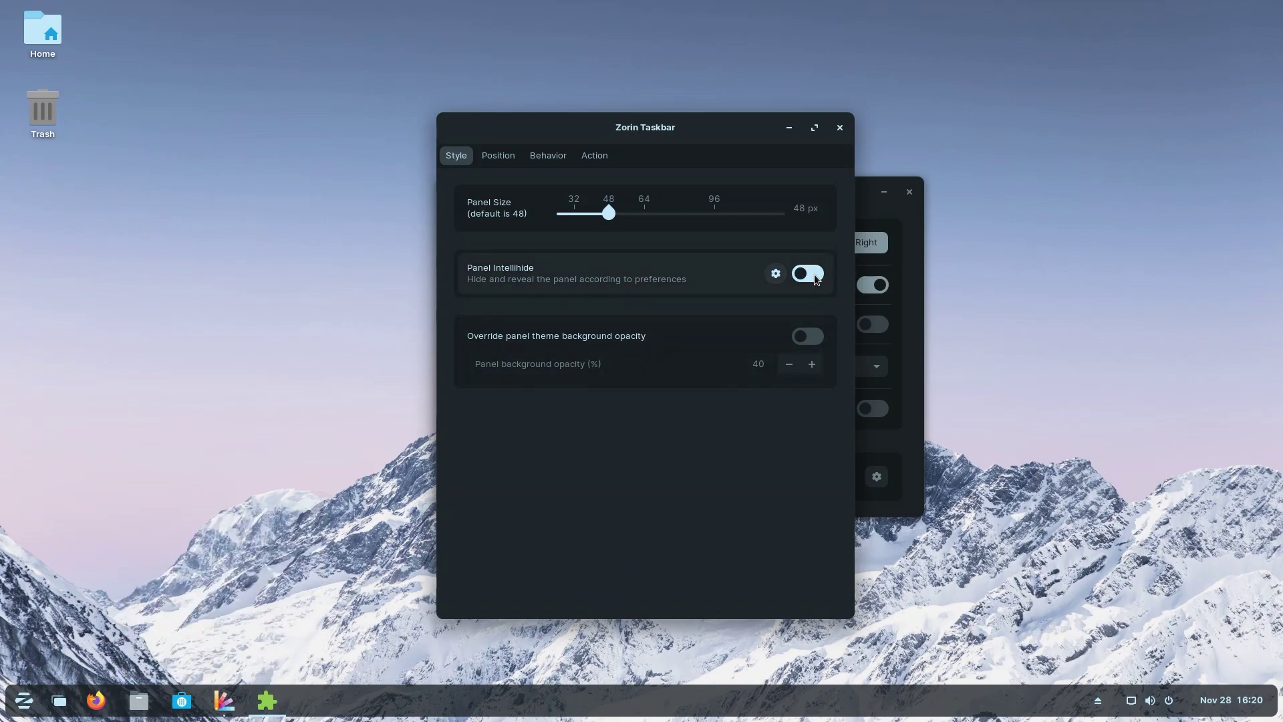
# Override the panel background opacity, set it to 65, then disable the override
pyautogui.click(806, 341)
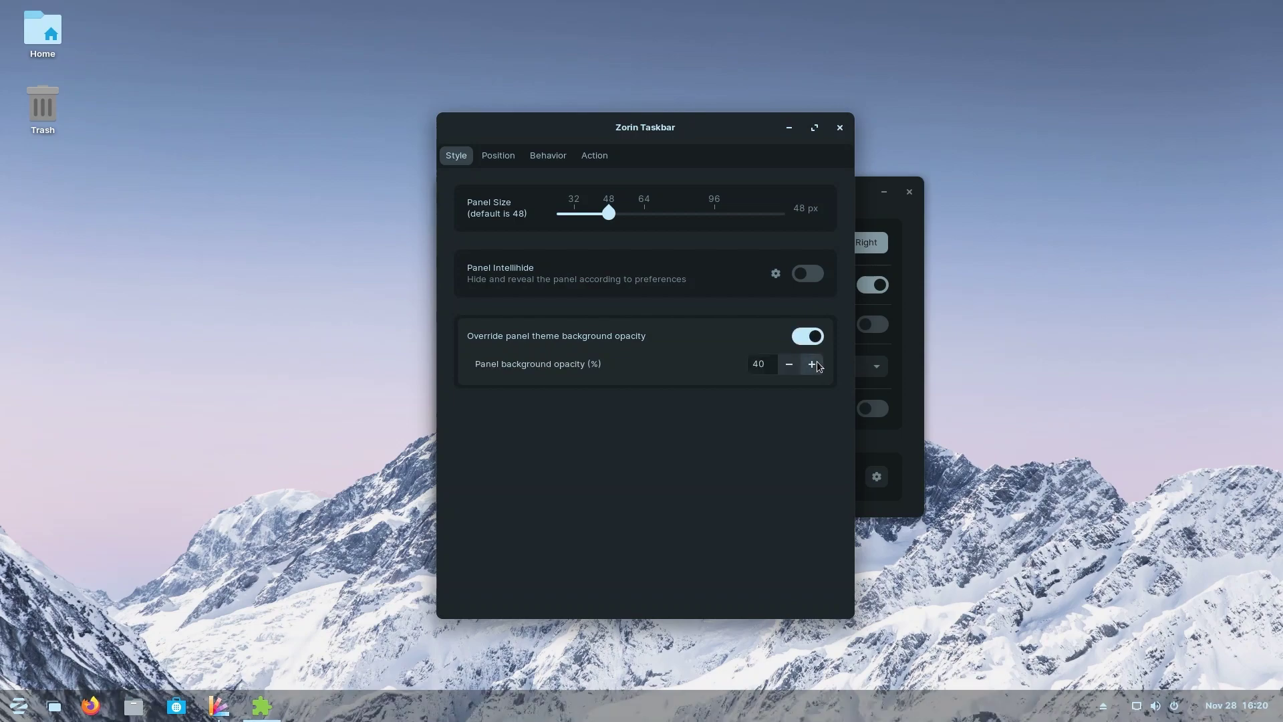
pyautogui.click(789, 366)
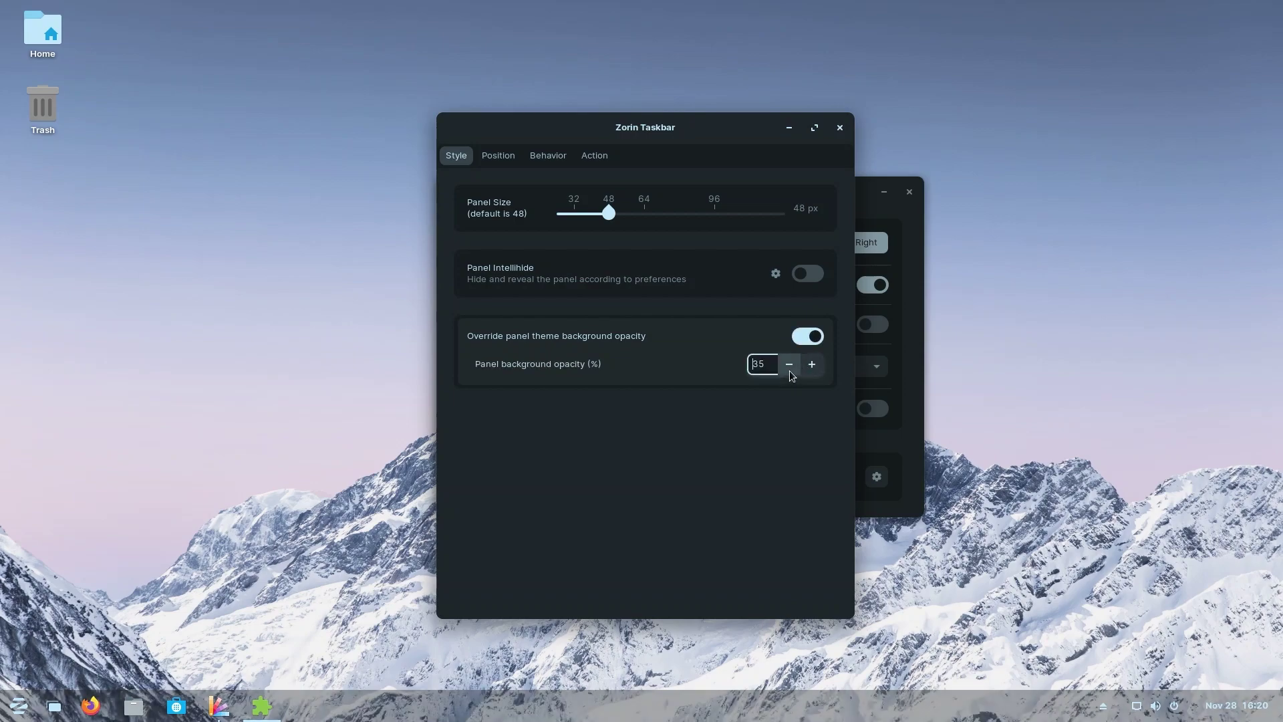
pyautogui.click(790, 370)
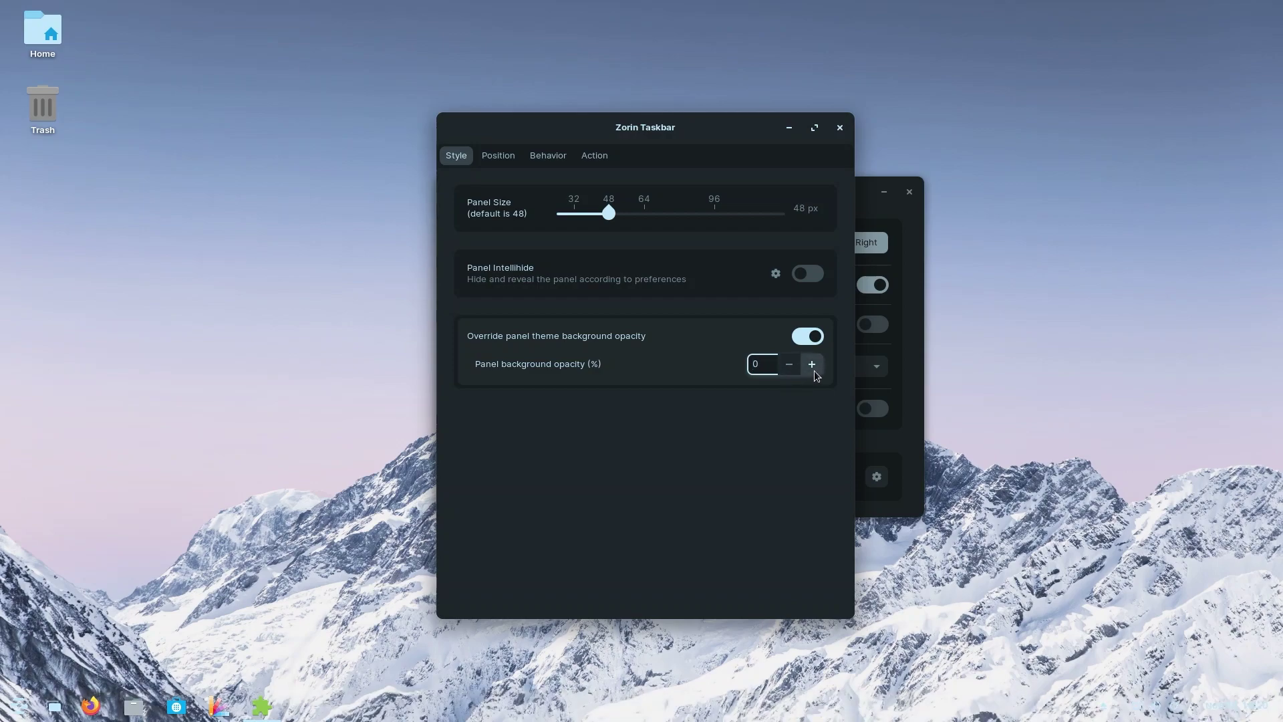
pyautogui.write('5095')
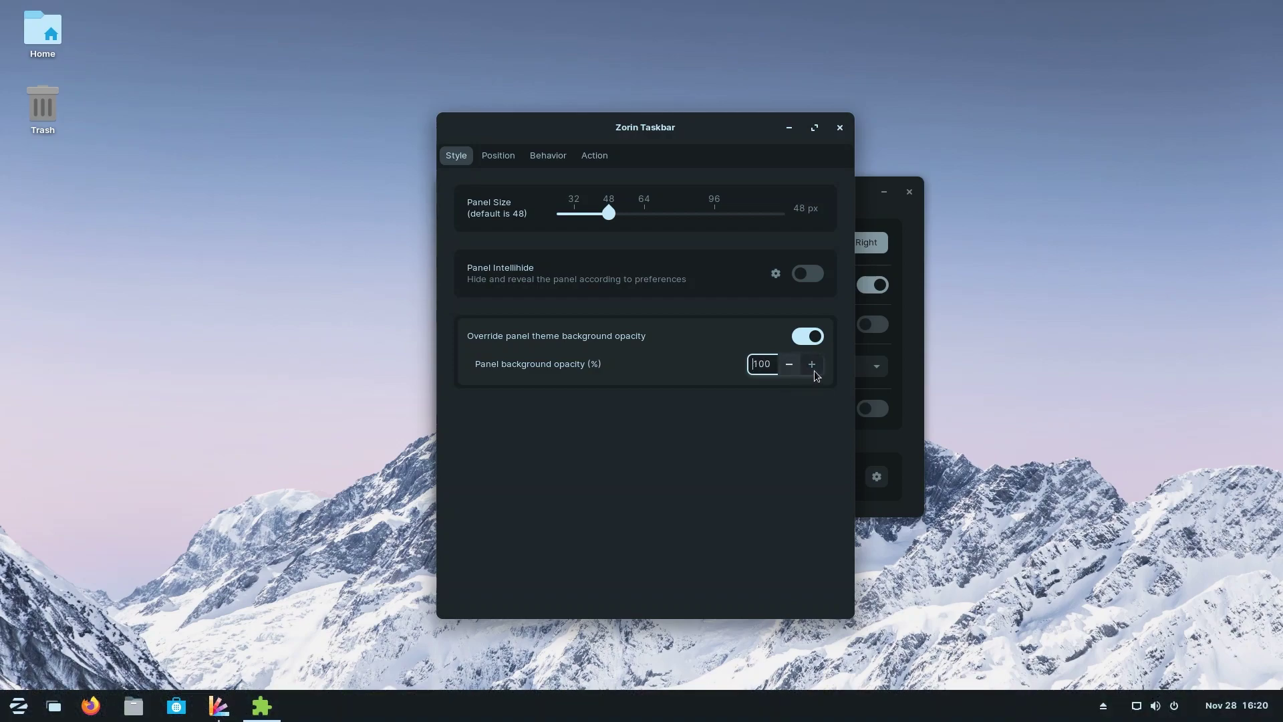
pyautogui.click(793, 369)
pyautogui.click(793, 370)
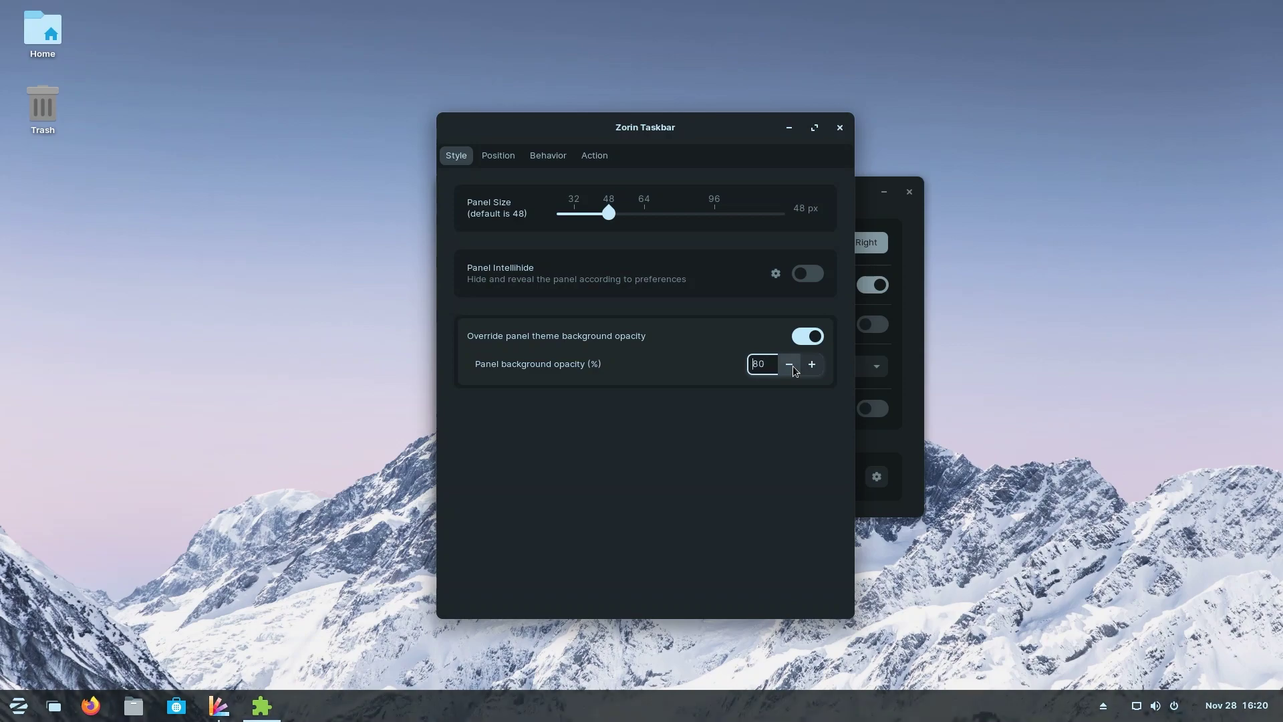
pyautogui.click(793, 370)
pyautogui.click(814, 338)
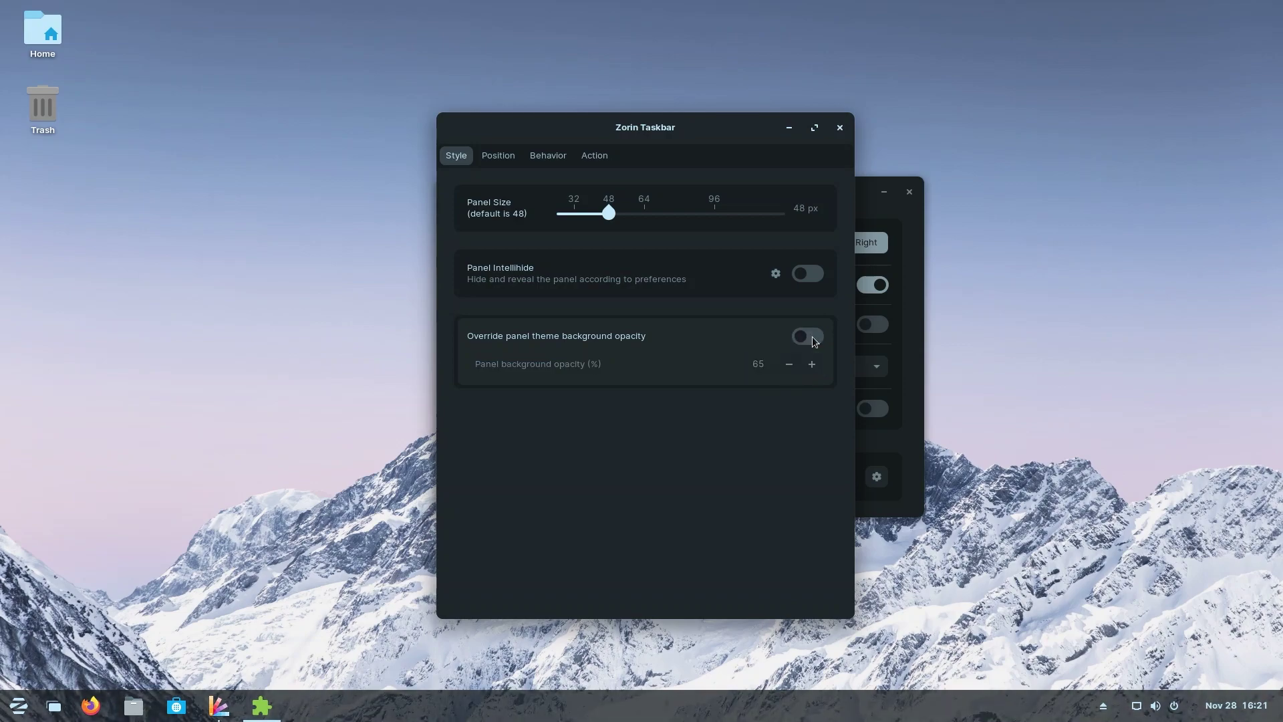
# Browse the Position and Behavior taskbar settings, briefly checking the volume, network and power menu
pyautogui.click(498, 155)
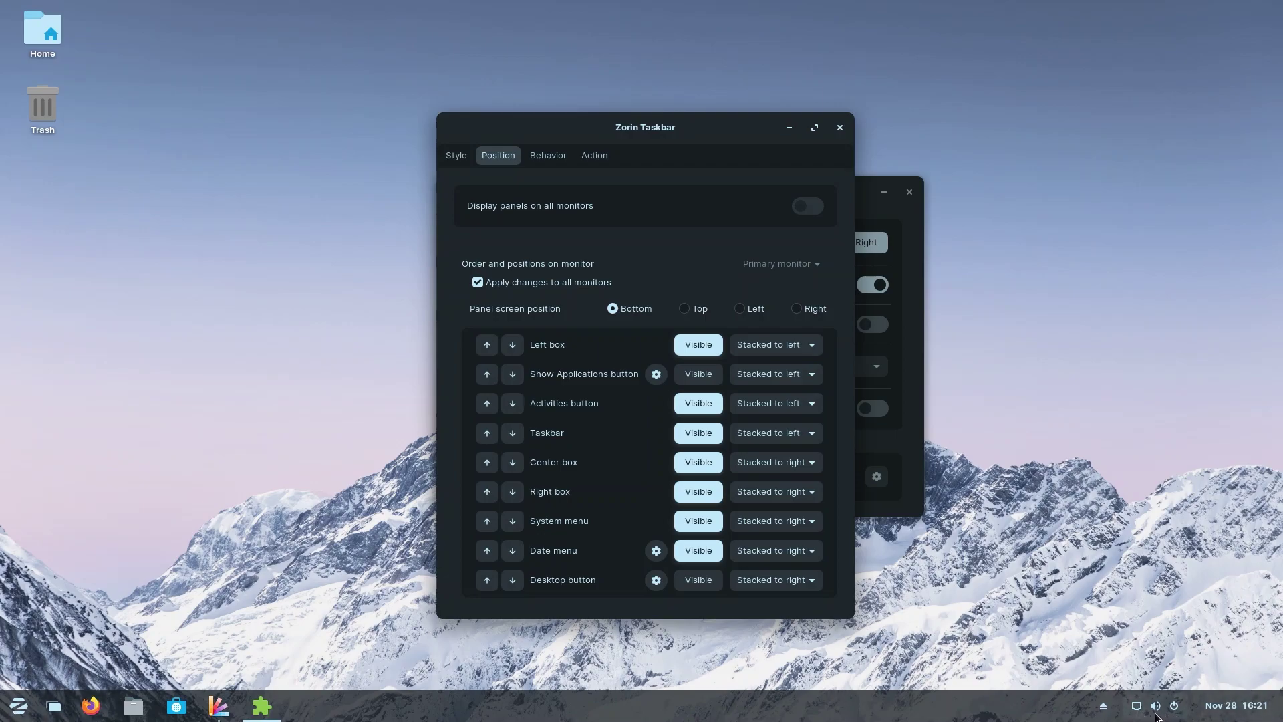
pyautogui.click(1162, 715)
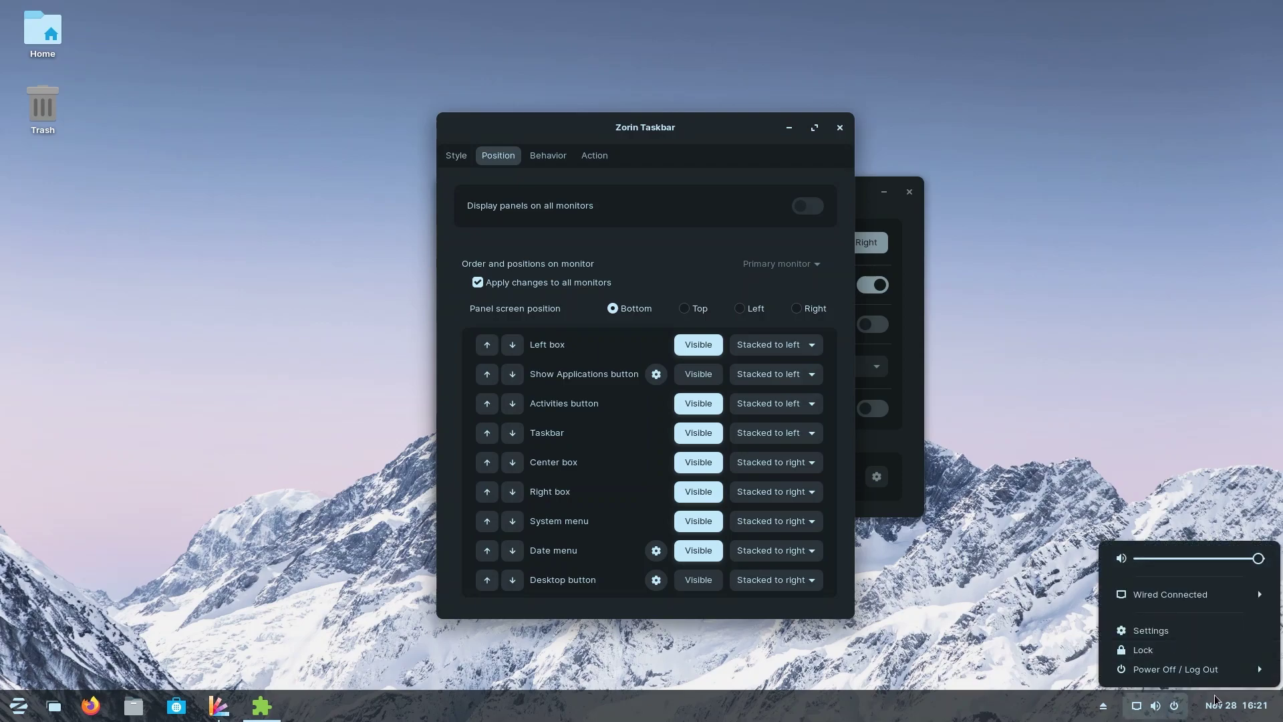
pyautogui.click(1163, 708)
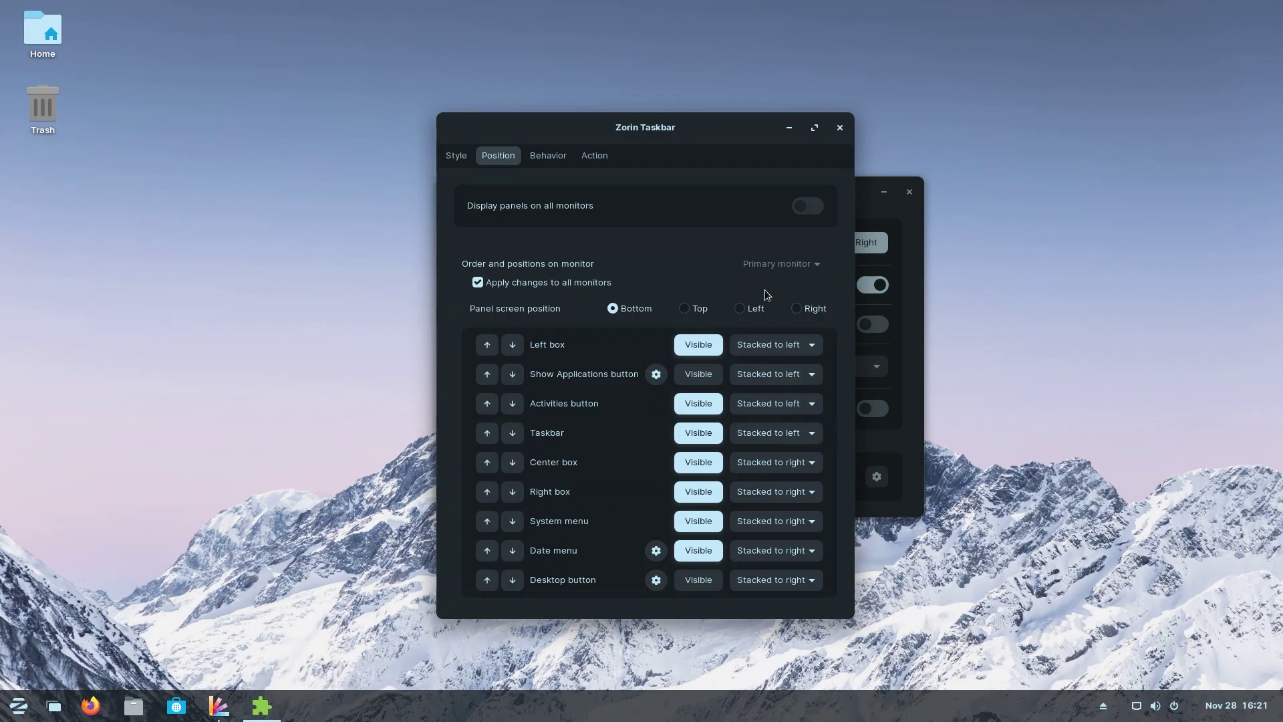
pyautogui.click(548, 155)
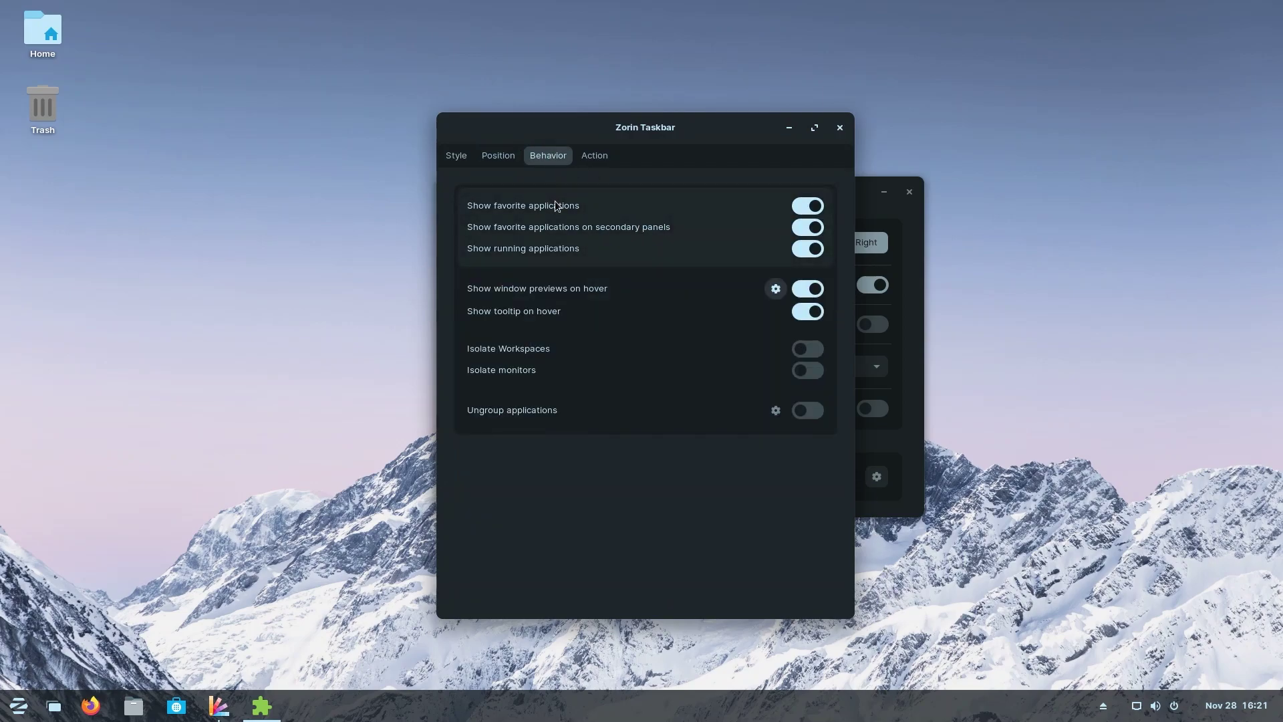
# Keep Cycle windows + minimize as the taskbar click action and close the settings window
pyautogui.click(589, 163)
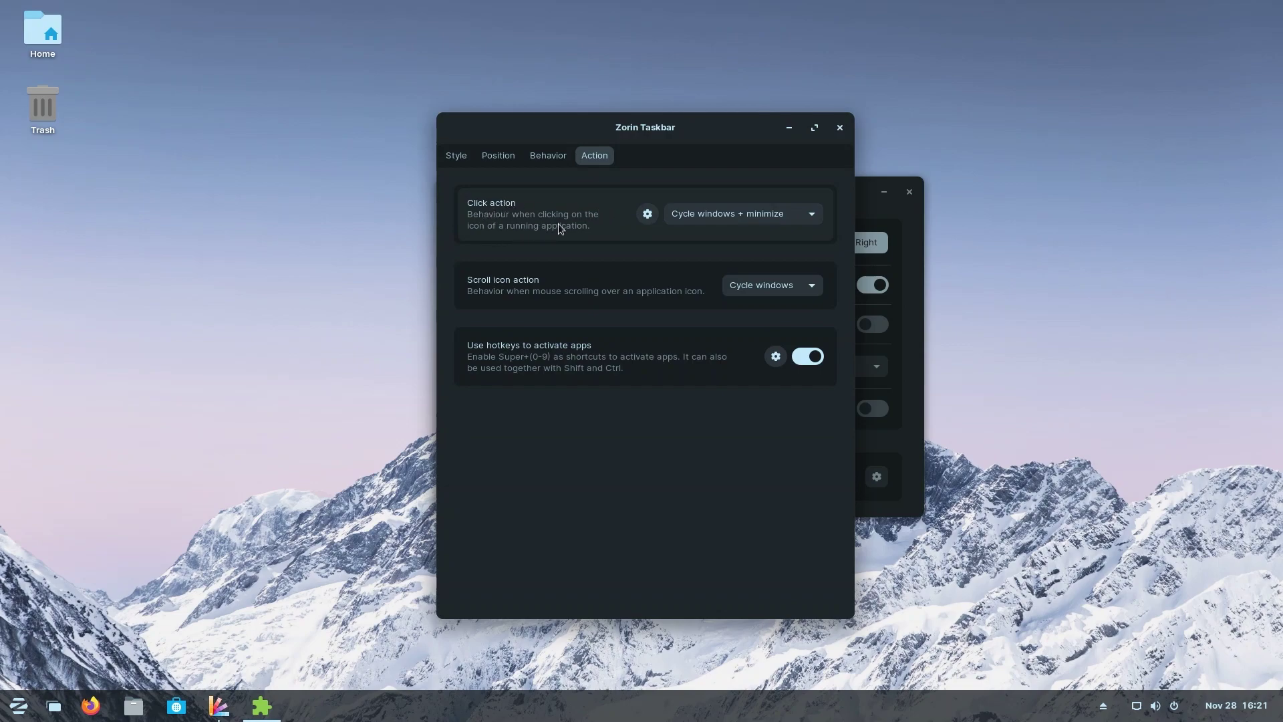
pyautogui.click(743, 219)
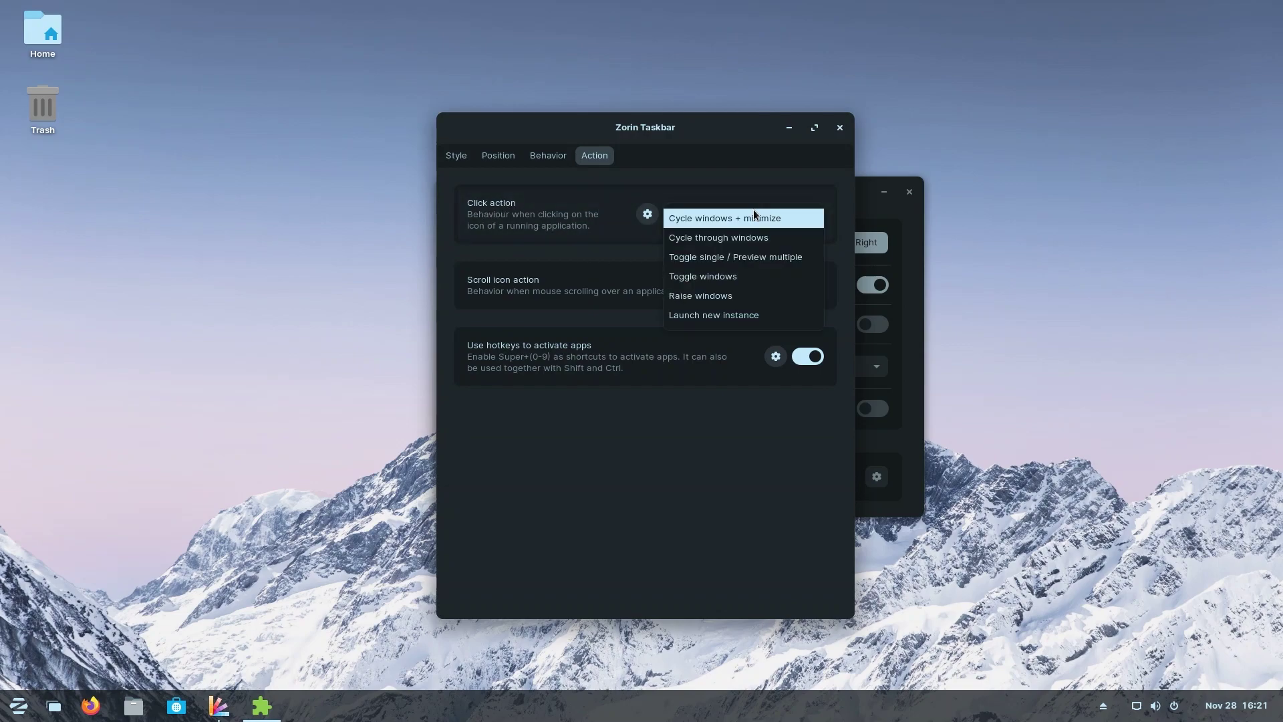
pyautogui.click(714, 219)
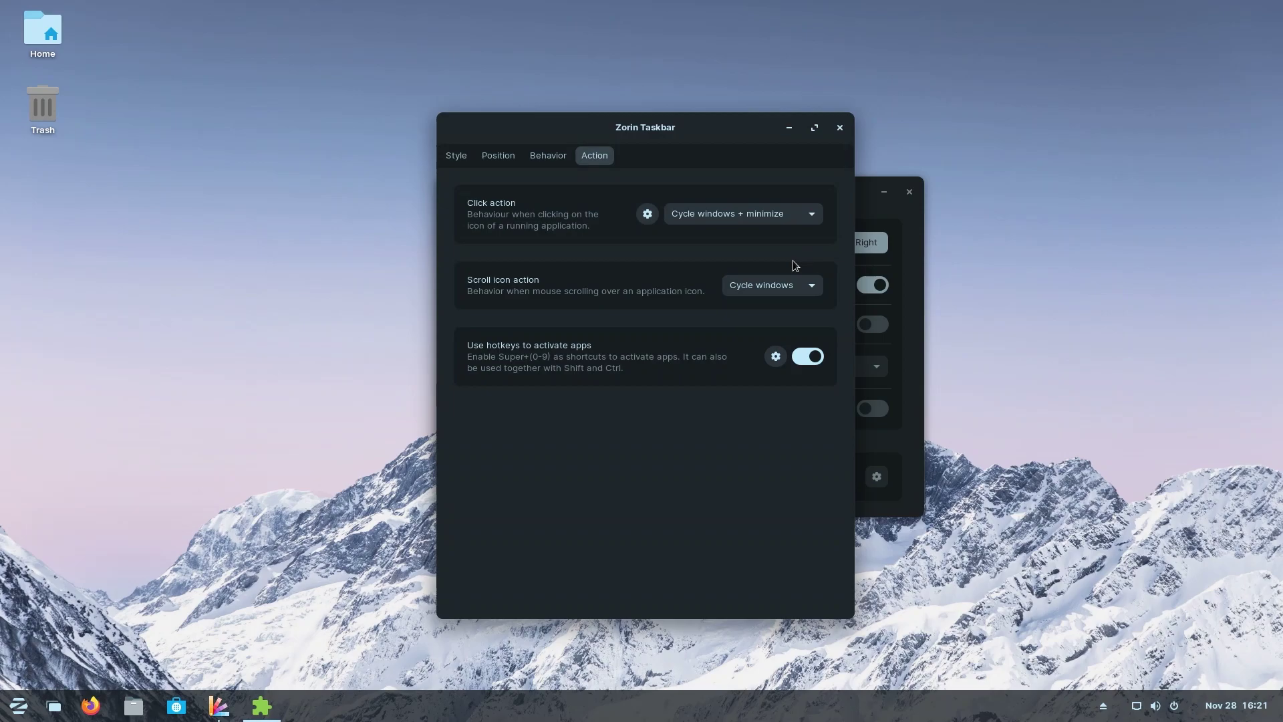
pyautogui.click(841, 129)
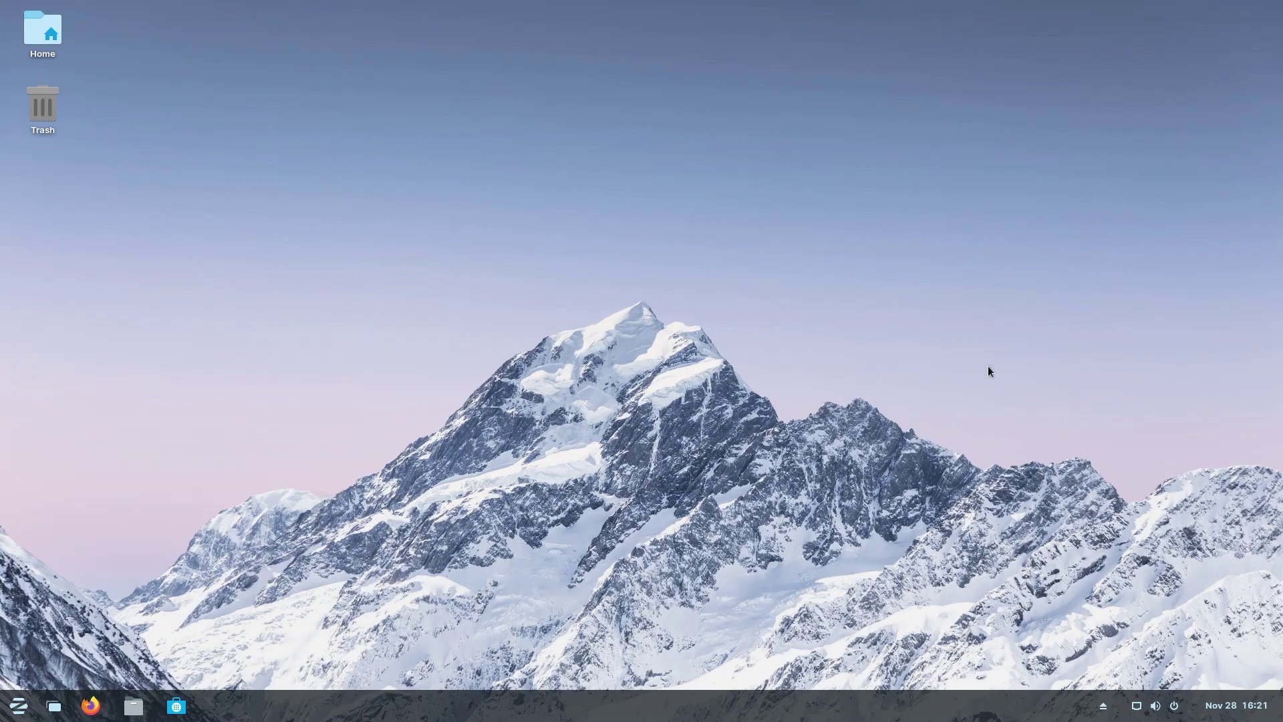
# Open the date and notifications panel from the clock to view the November 2021 calendar
pyautogui.click(1236, 705)
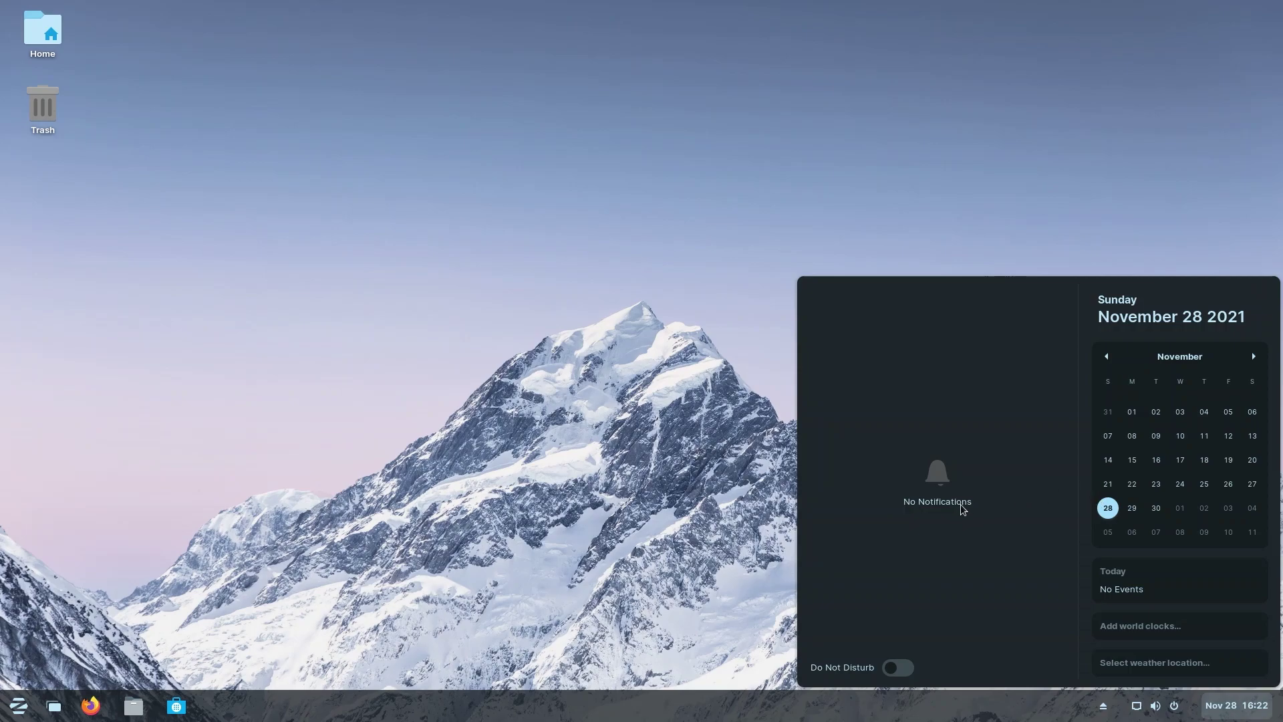
# Dismiss the calendar panel, launch Terminal from the Zorin menu, and run uname -a
pyautogui.click(462, 579)
pyautogui.press('super')
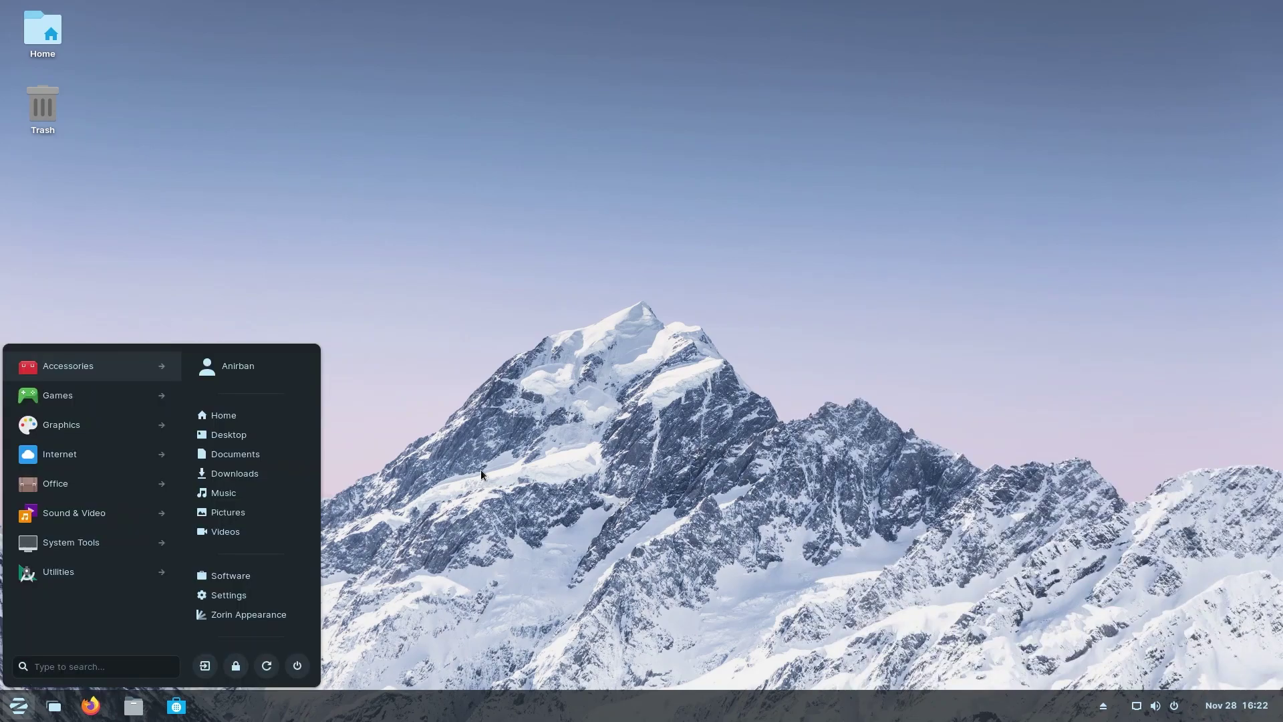
pyautogui.write('terminal')
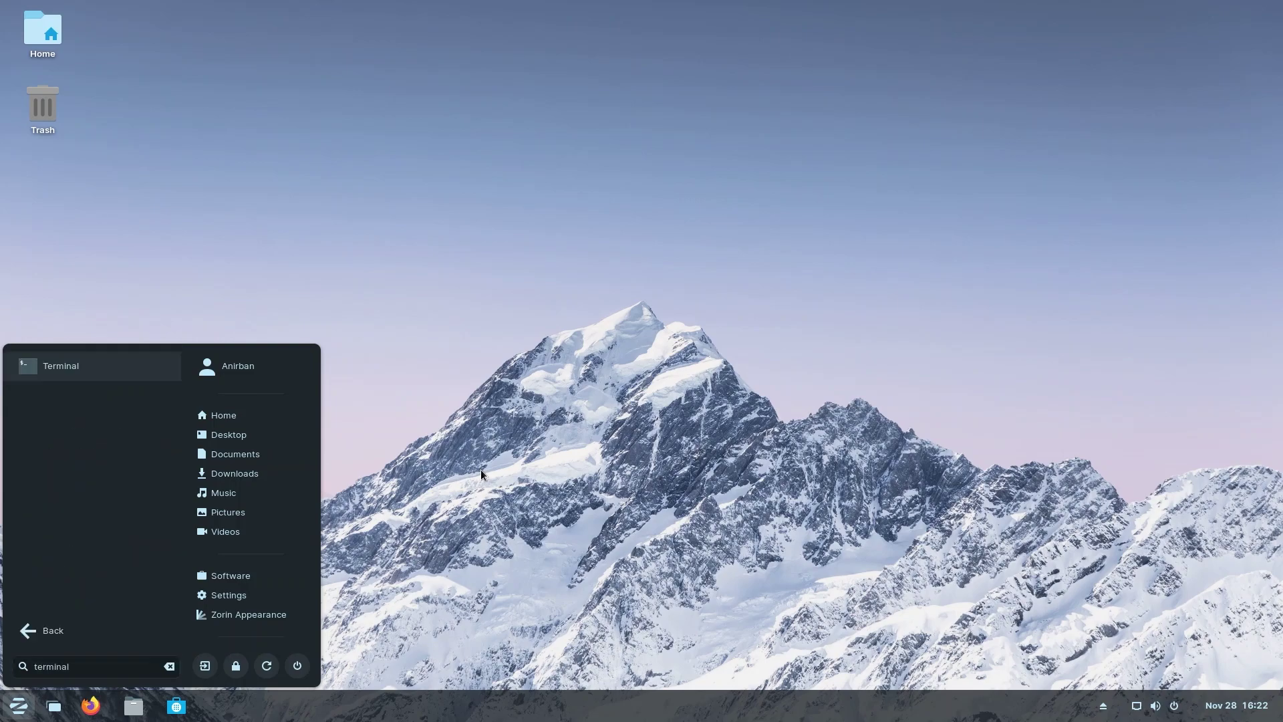
pyautogui.press('Return')
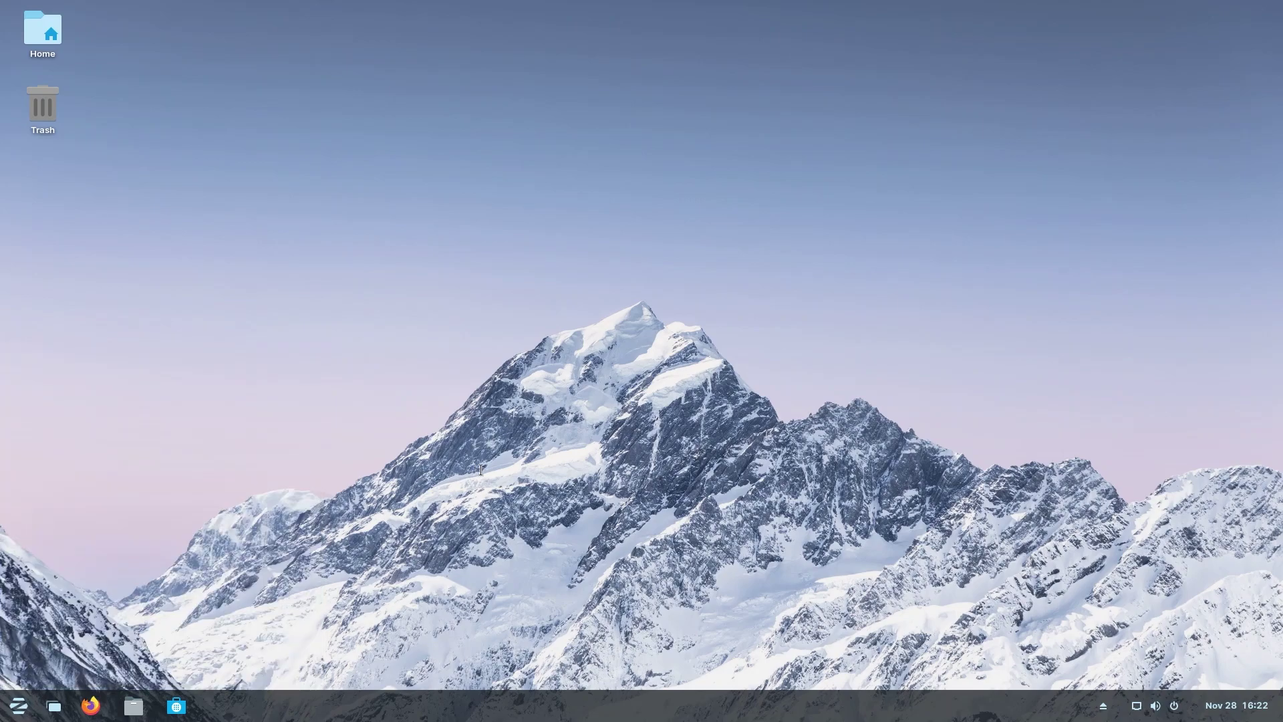
pyautogui.write('uname')
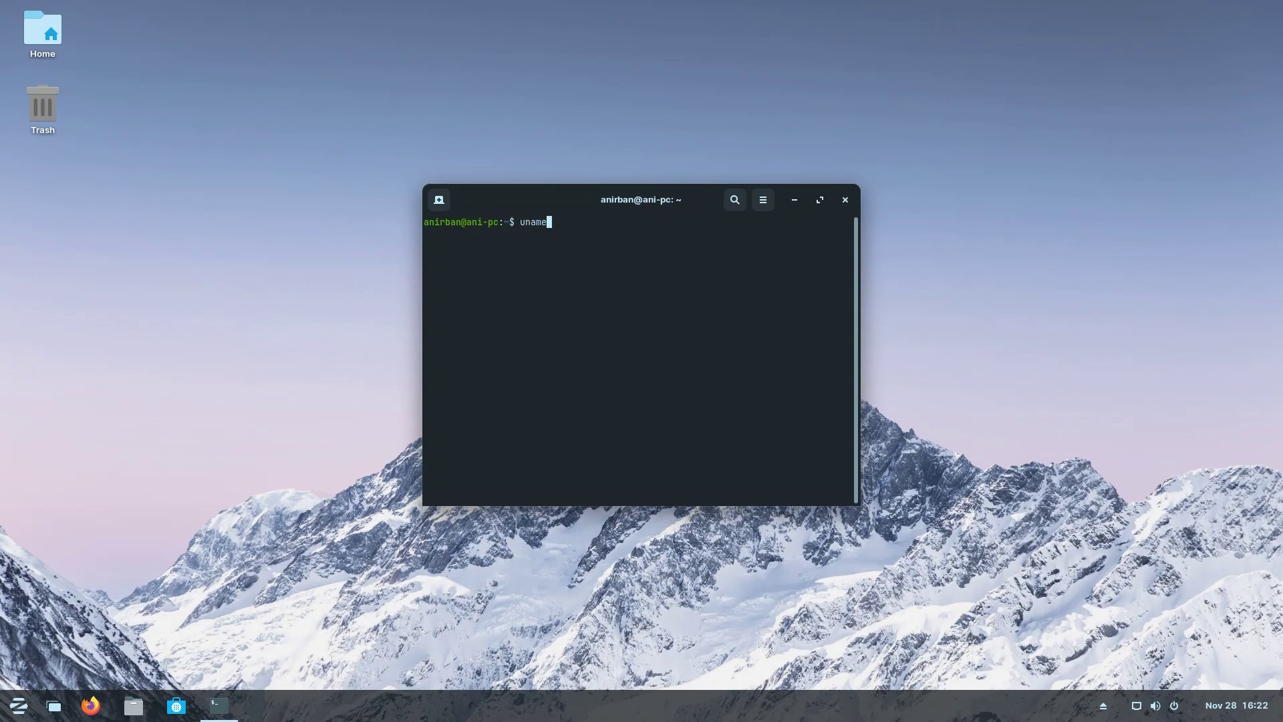
pyautogui.write(' -a')
pyautogui.press('Return')
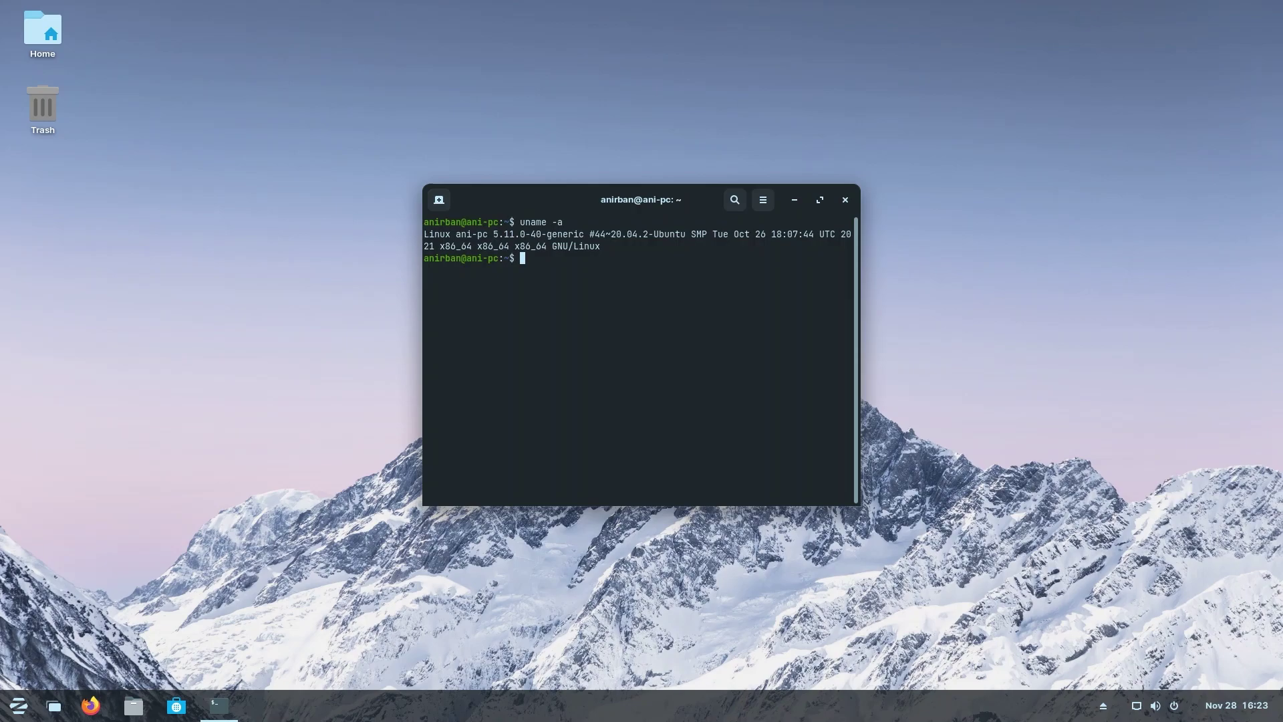
# Run htop to view running processes, then close the terminal window
pyautogui.write('htop')
pyautogui.press('Return')
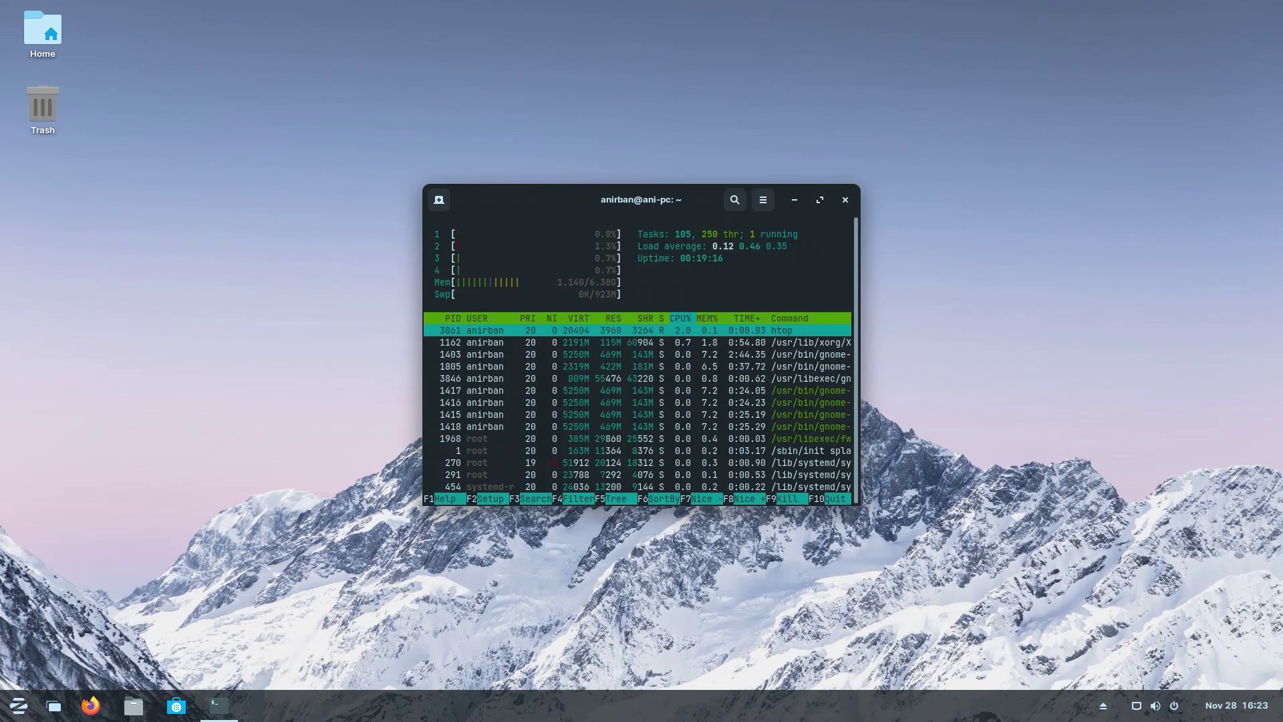
pyautogui.click(844, 200)
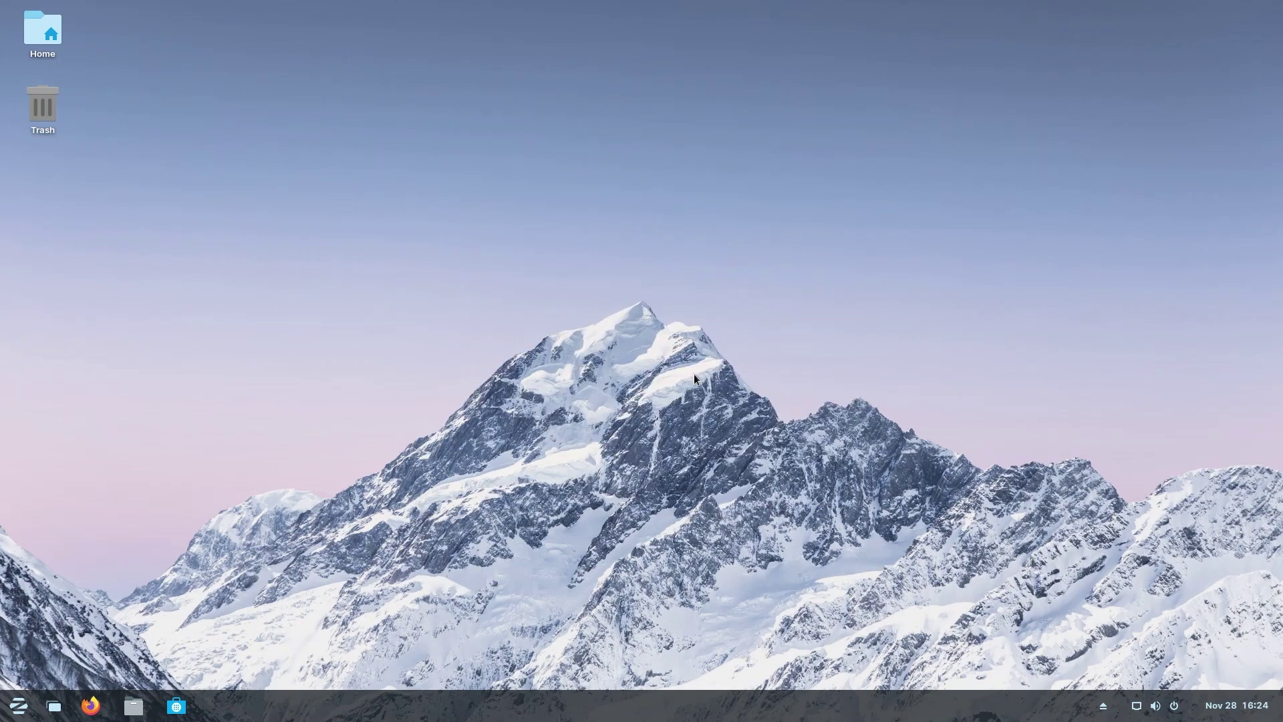
# Reopen Terminal, run neofetch, highlight the flatpak count 12, then close it with Ctrl+D
pyautogui.press('super')
pyautogui.write('term')
pyautogui.press('Return')
pyautogui.write('neofet')
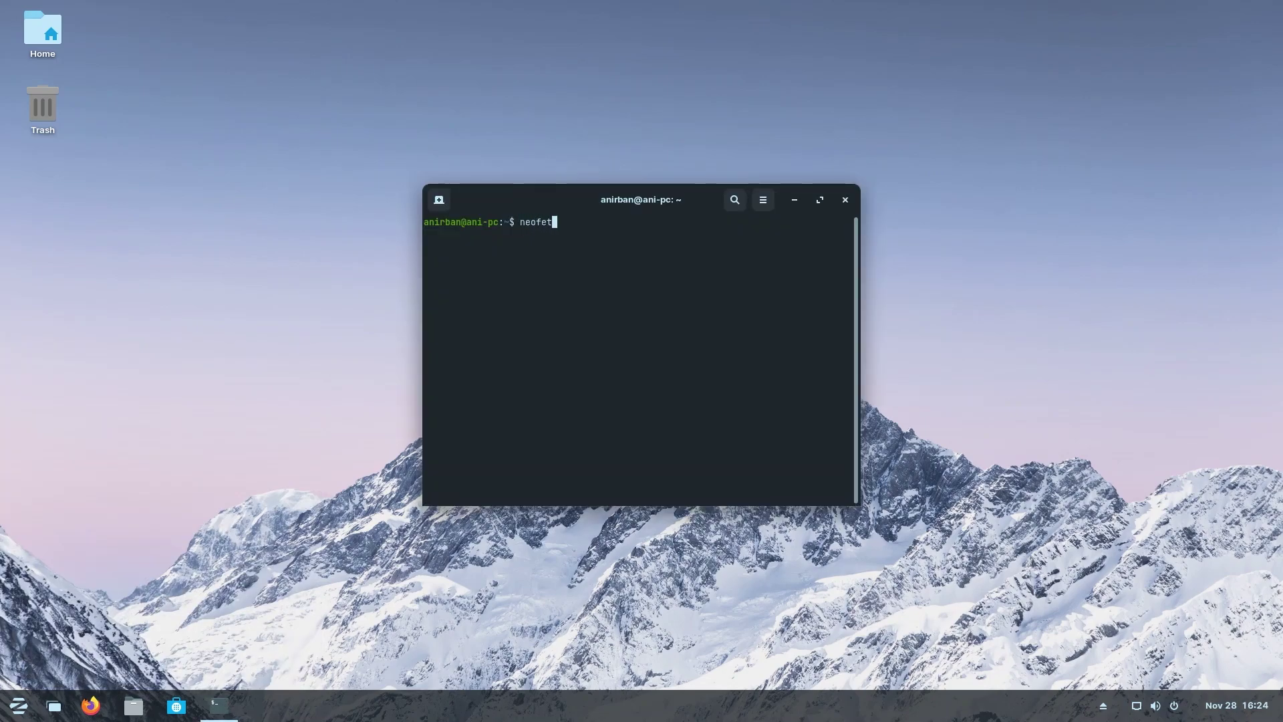
pyautogui.write('ch')
pyautogui.press('Return')
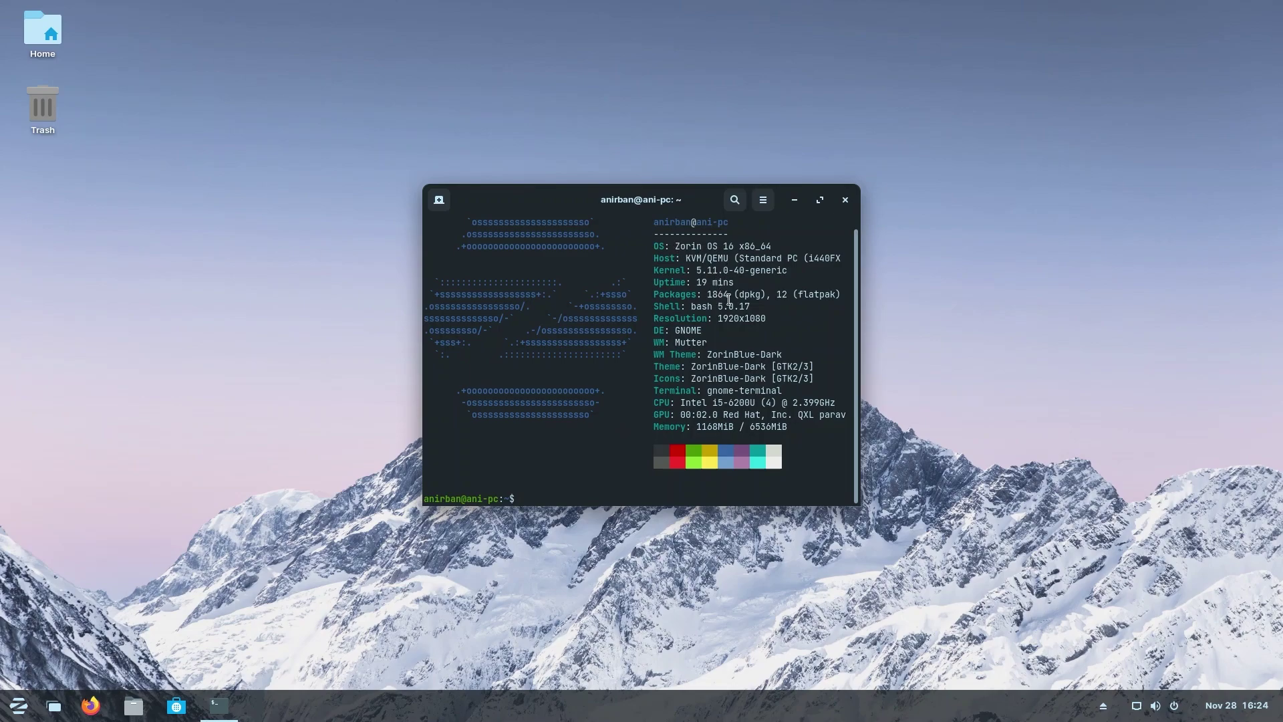
pyautogui.moveTo(776, 295); pyautogui.dragTo(791, 296)
pyautogui.click(800, 304)
pyautogui.hotkey('ctrl', 'd')
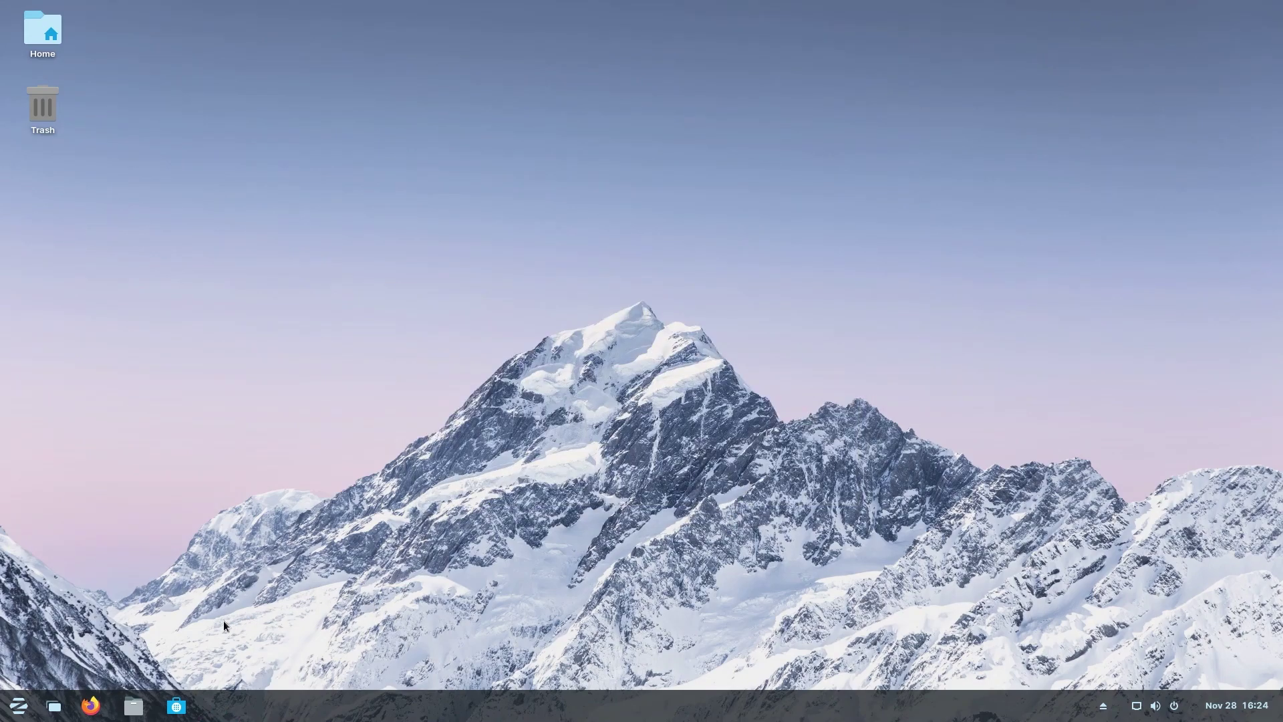
# Browse the Accessories, Games and Internet app categories in the start menu, returning to the list each time
pyautogui.click(18, 714)
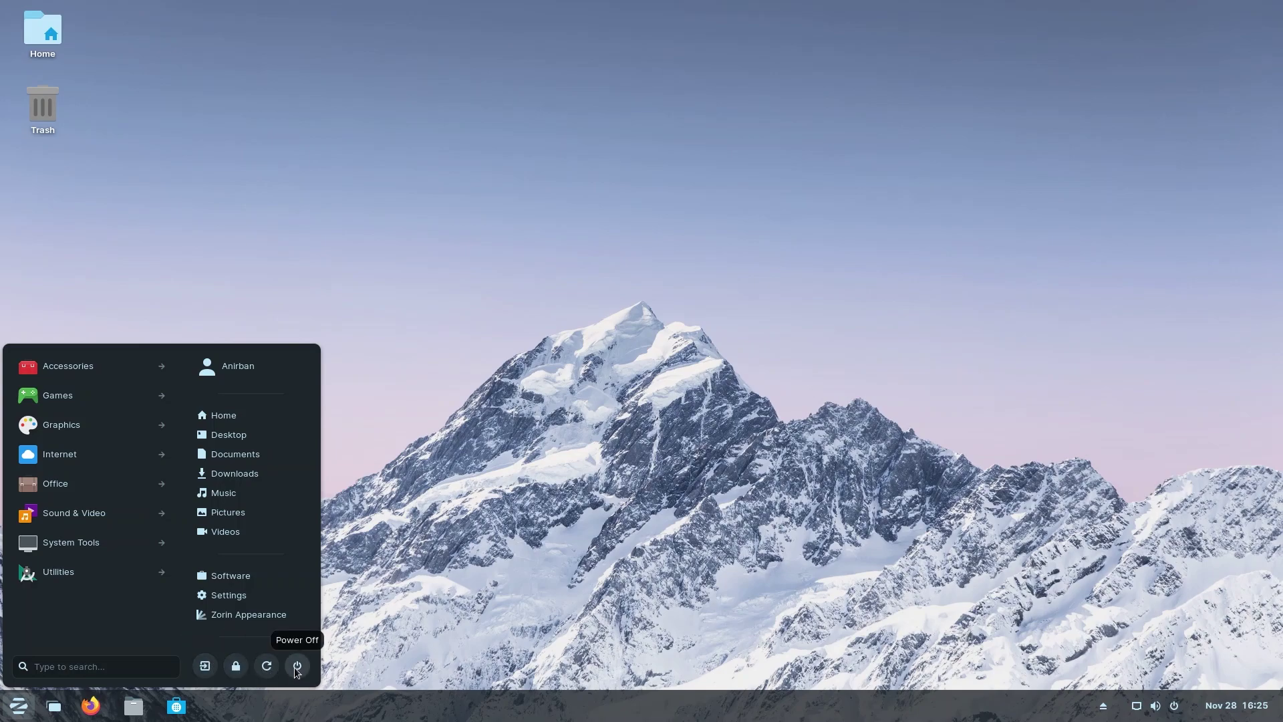
pyautogui.click(60, 367)
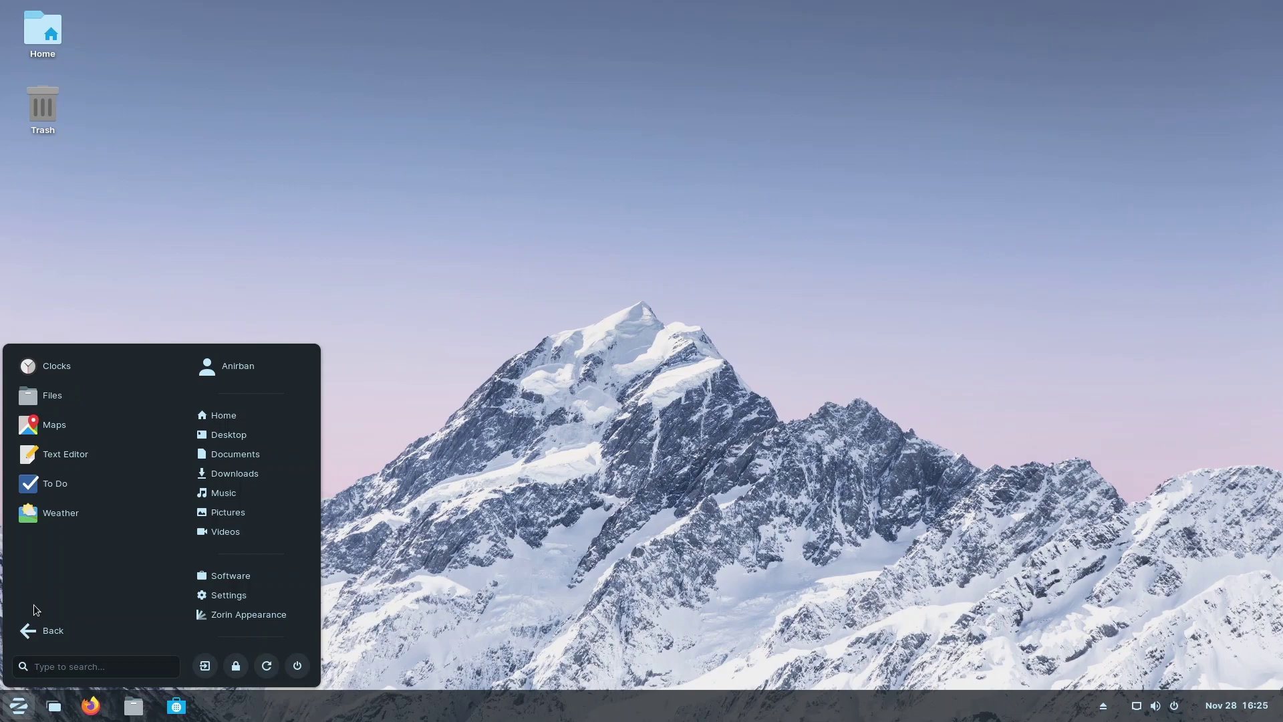
pyautogui.click(37, 630)
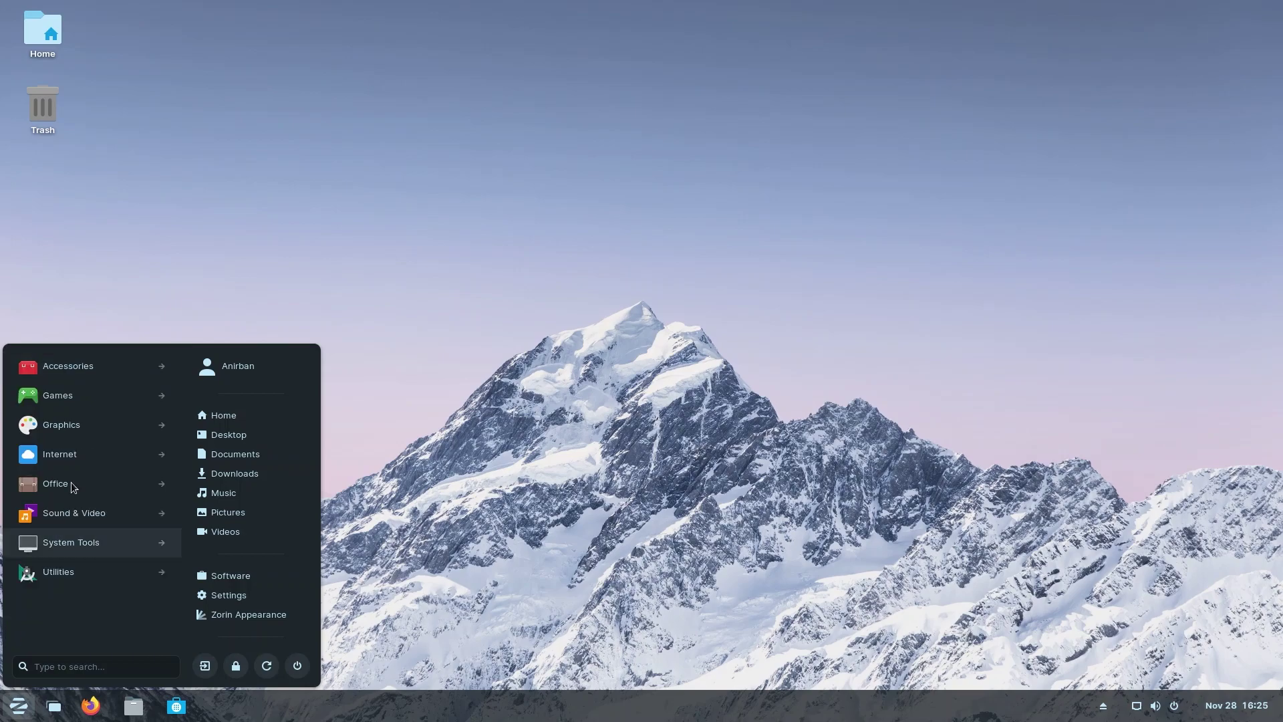
pyautogui.click(60, 395)
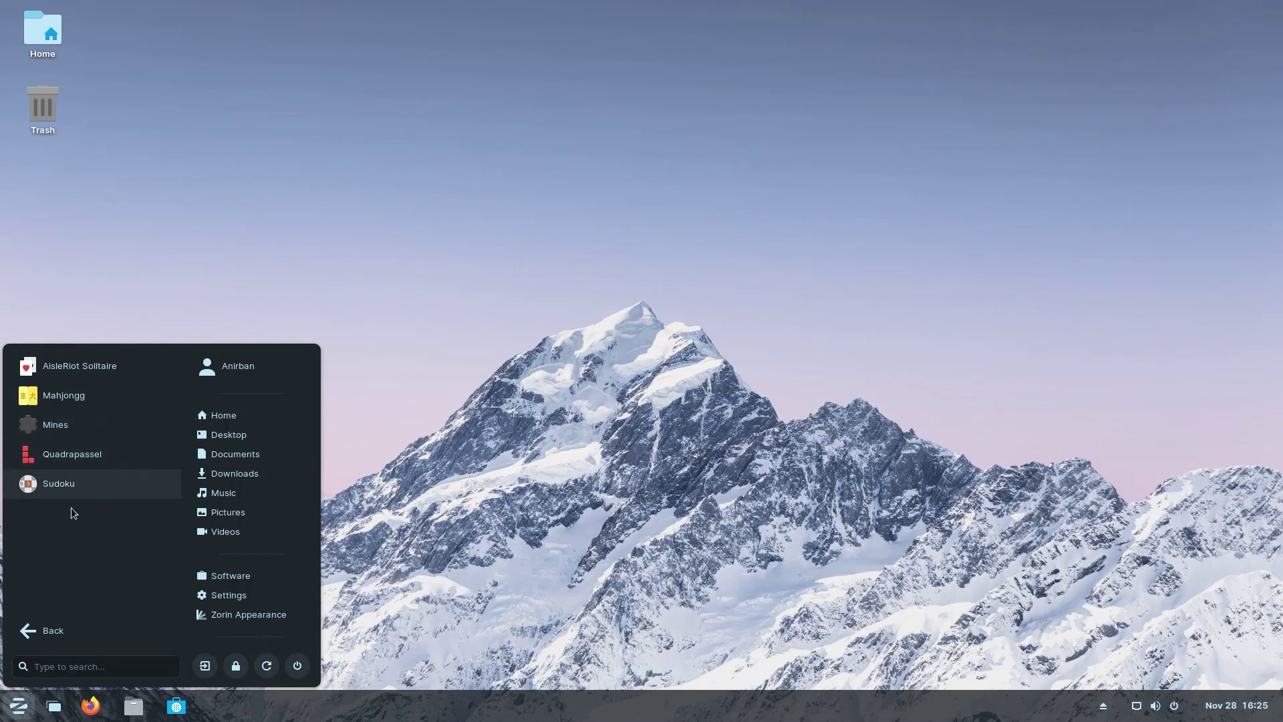
pyautogui.click(31, 628)
pyautogui.click(71, 450)
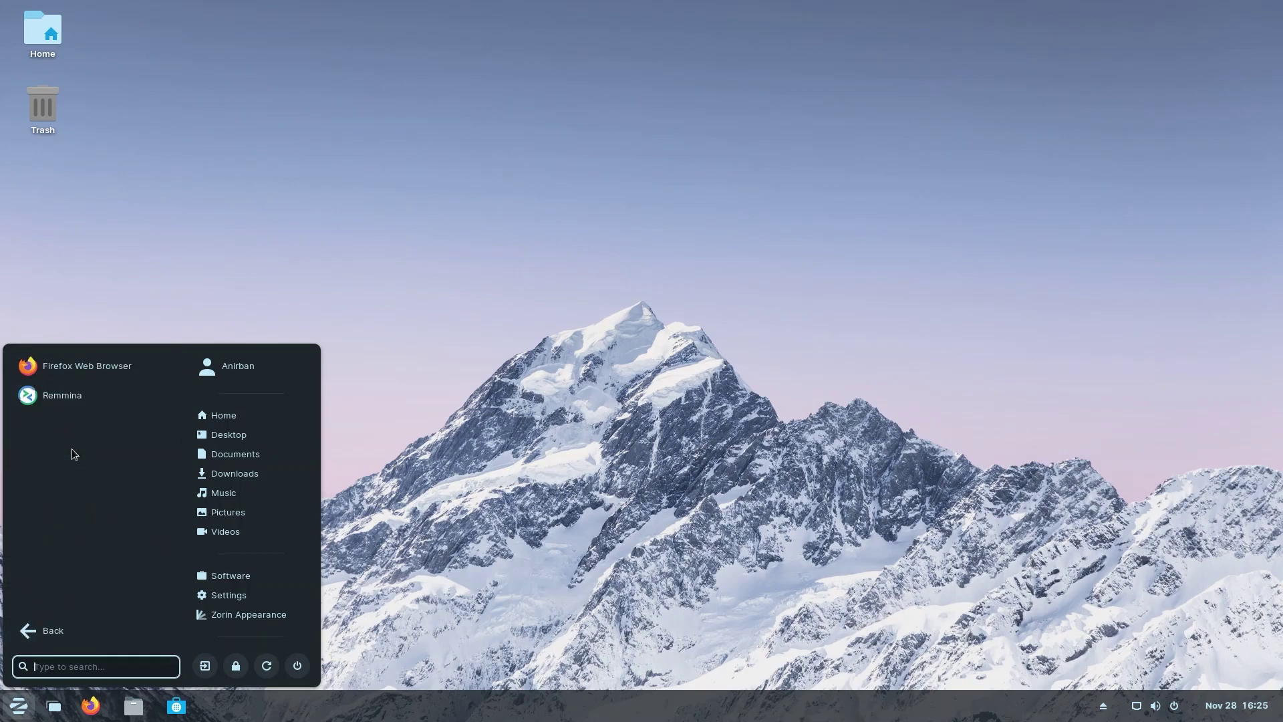
pyautogui.click(31, 635)
# Type 'This is Linux, I love using Linux. ldfskdjfsldf' into a new Writer document
pyautogui.click(35, 481)
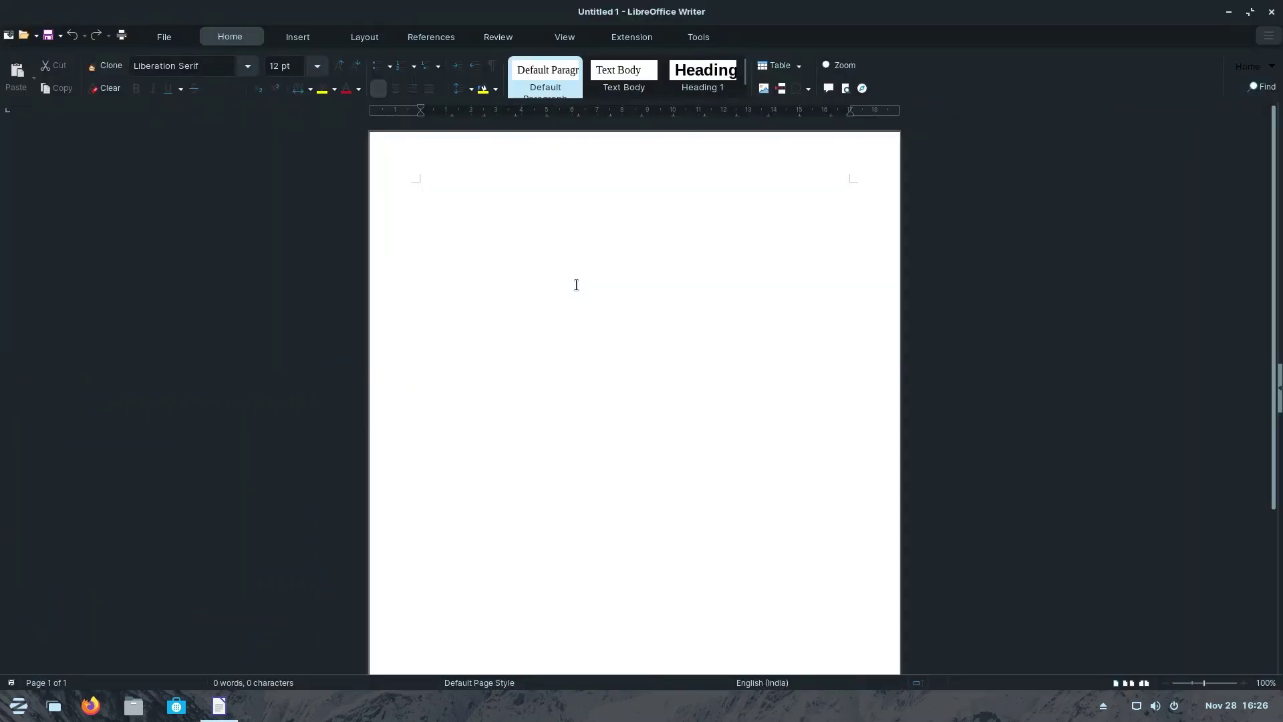
pyautogui.write('This is Linux, I love using Linti')
pyautogui.press('BackSpace')
pyautogui.press('BackSpace')
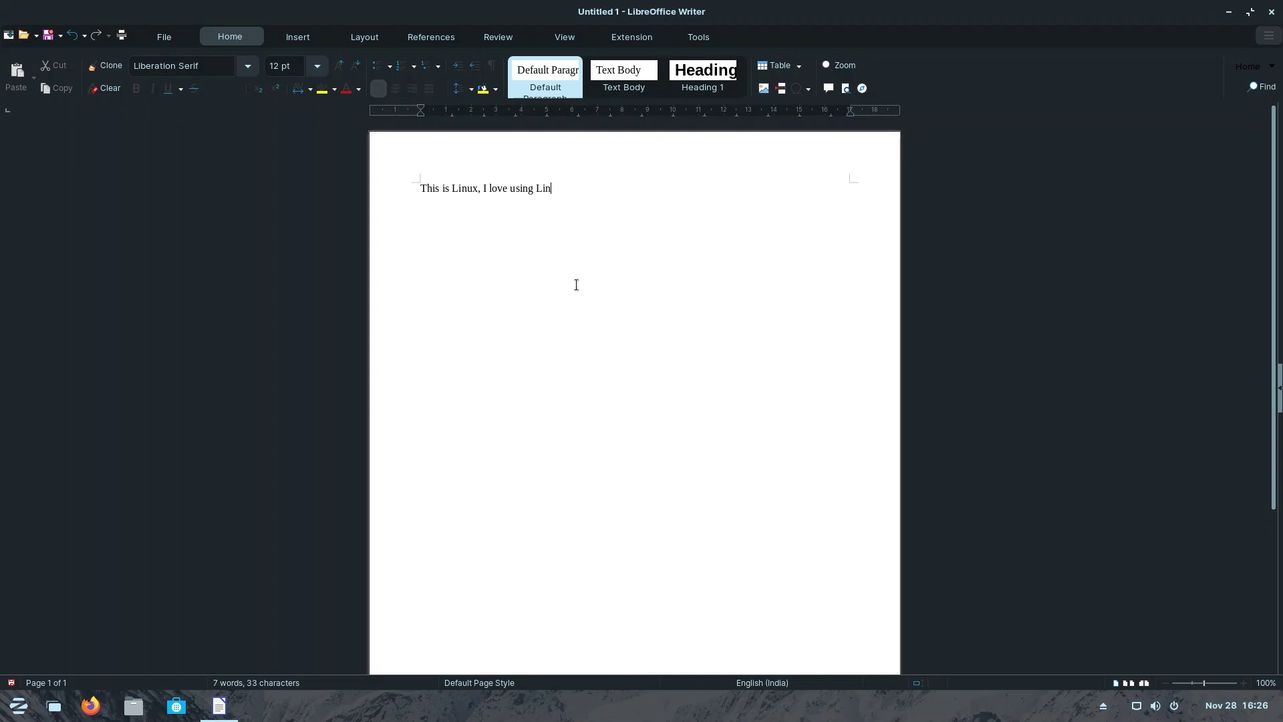
pyautogui.write('ux. ldfskdjfsldf')
# Delete the typed line and close Writer without saving
pyautogui.moveTo(645, 200); pyautogui.dragTo(401, 195)
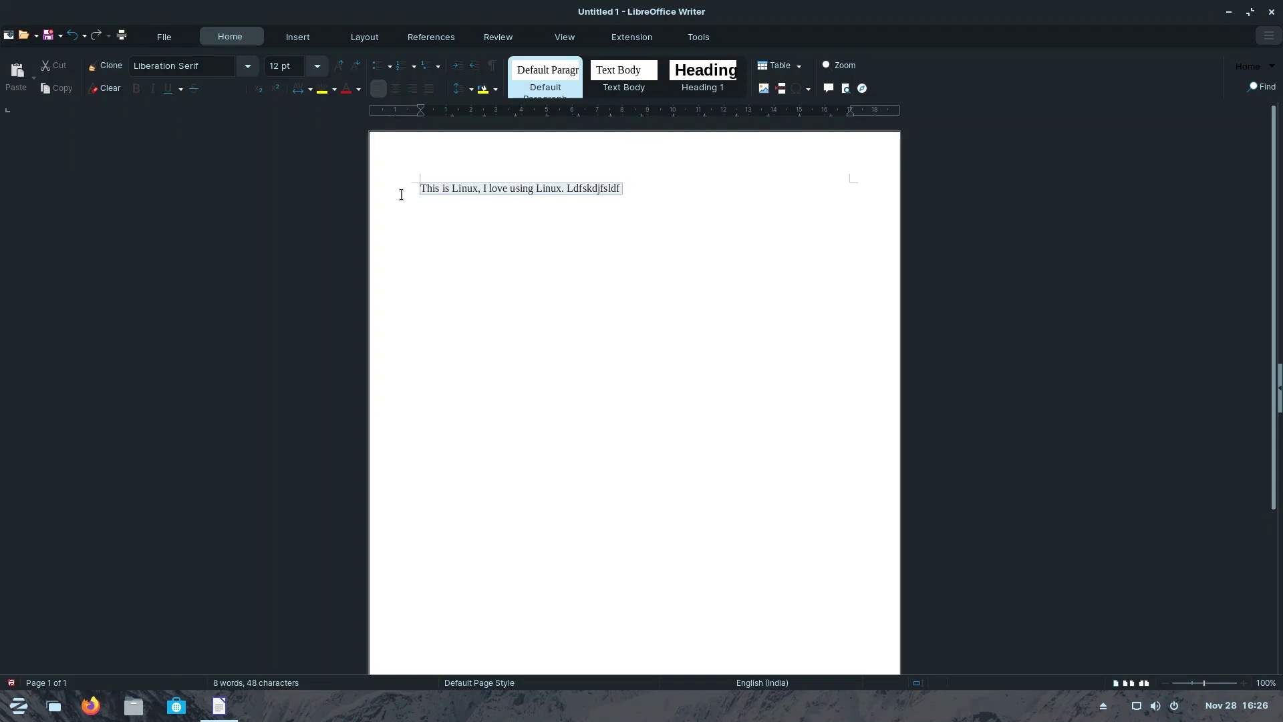
pyautogui.press('BackSpace')
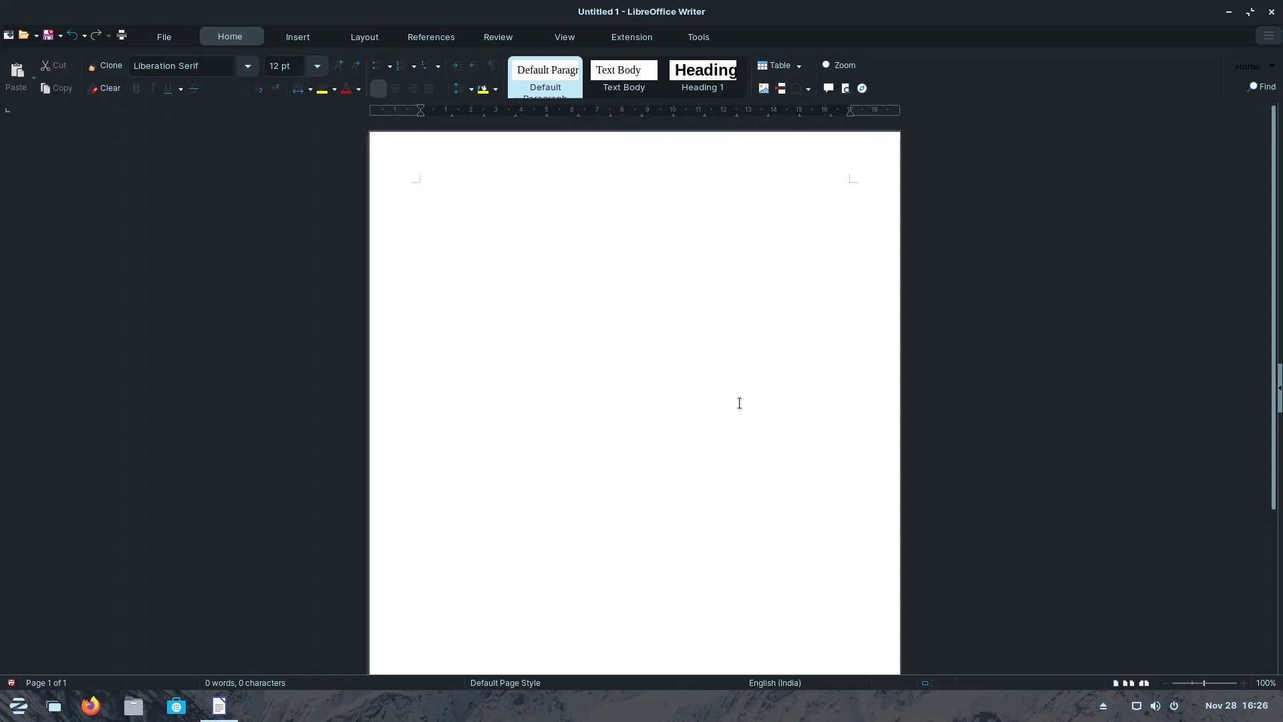
pyautogui.click(1277, 16)
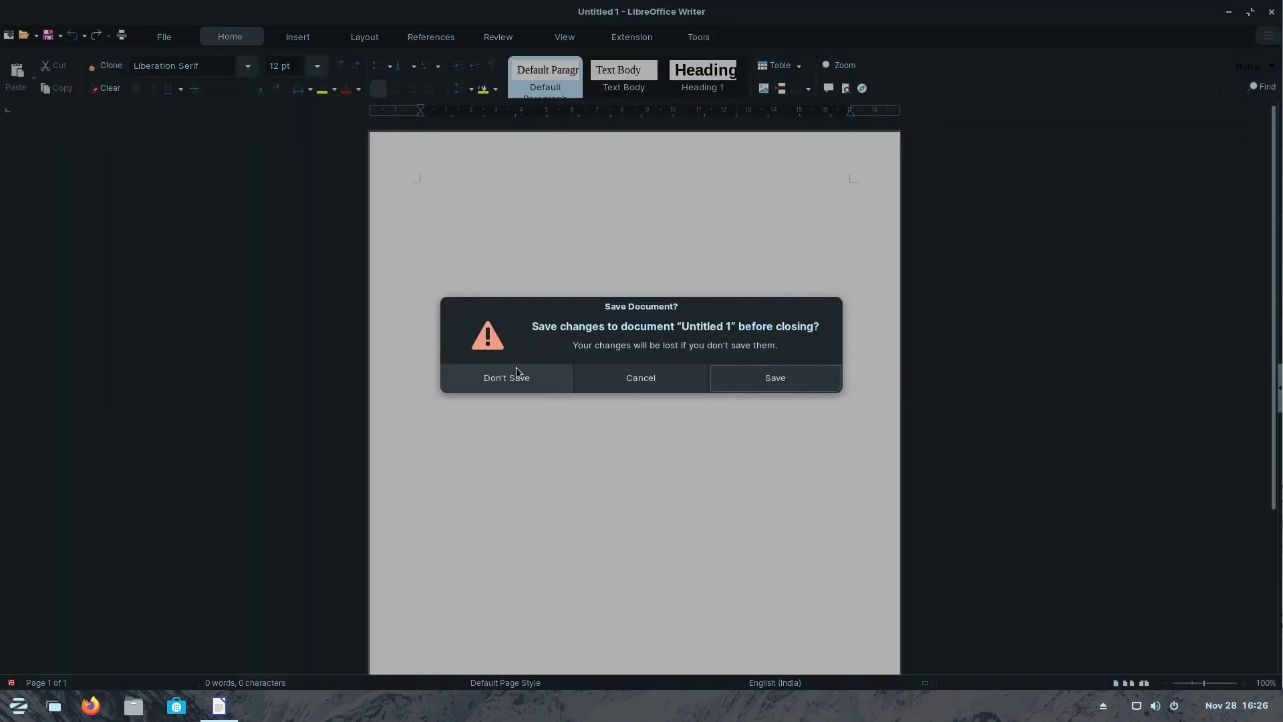
pyautogui.click(495, 385)
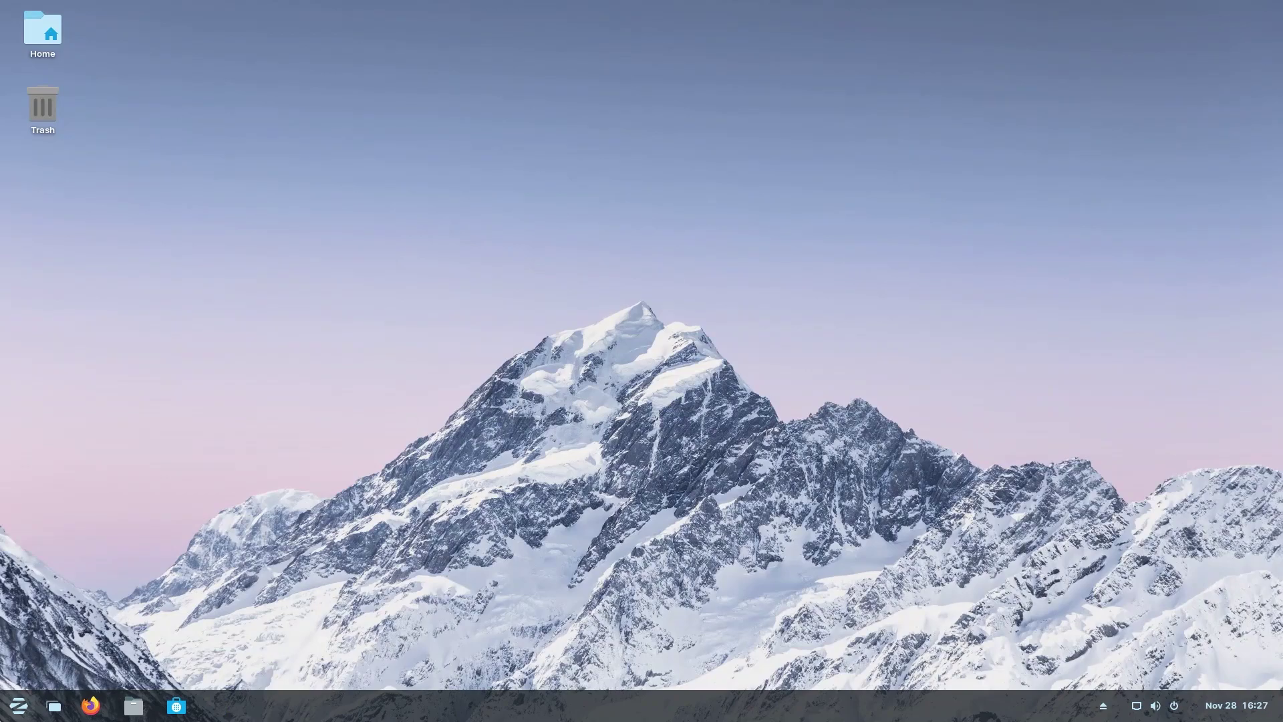
# Browse the Sound & Video and System Tools app categories, returning to the category list
pyautogui.press('super')
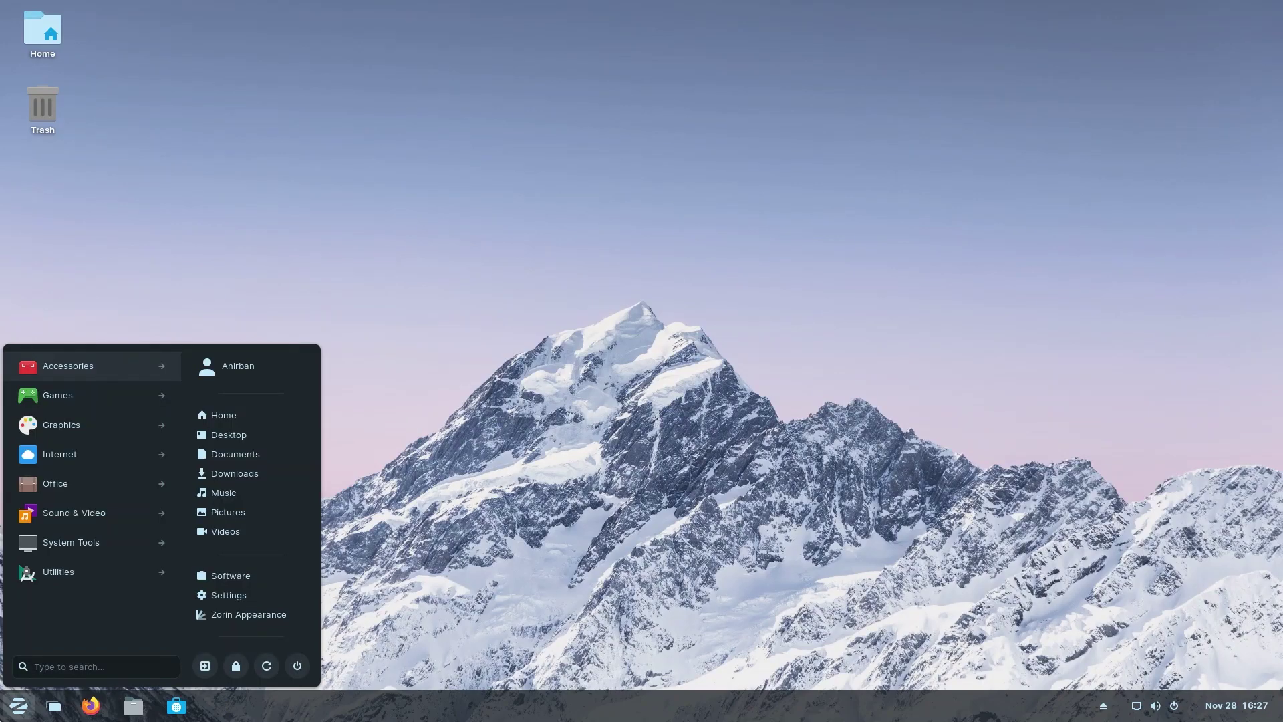
pyautogui.click(39, 518)
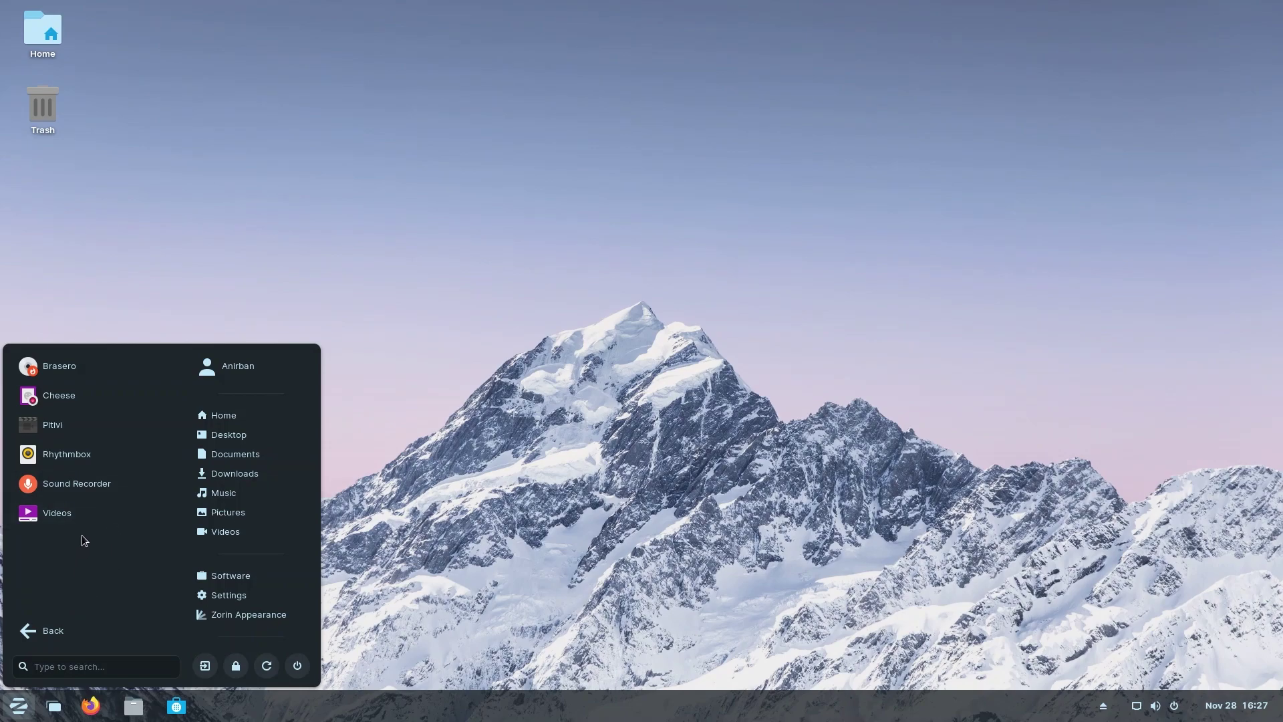
pyautogui.click(29, 640)
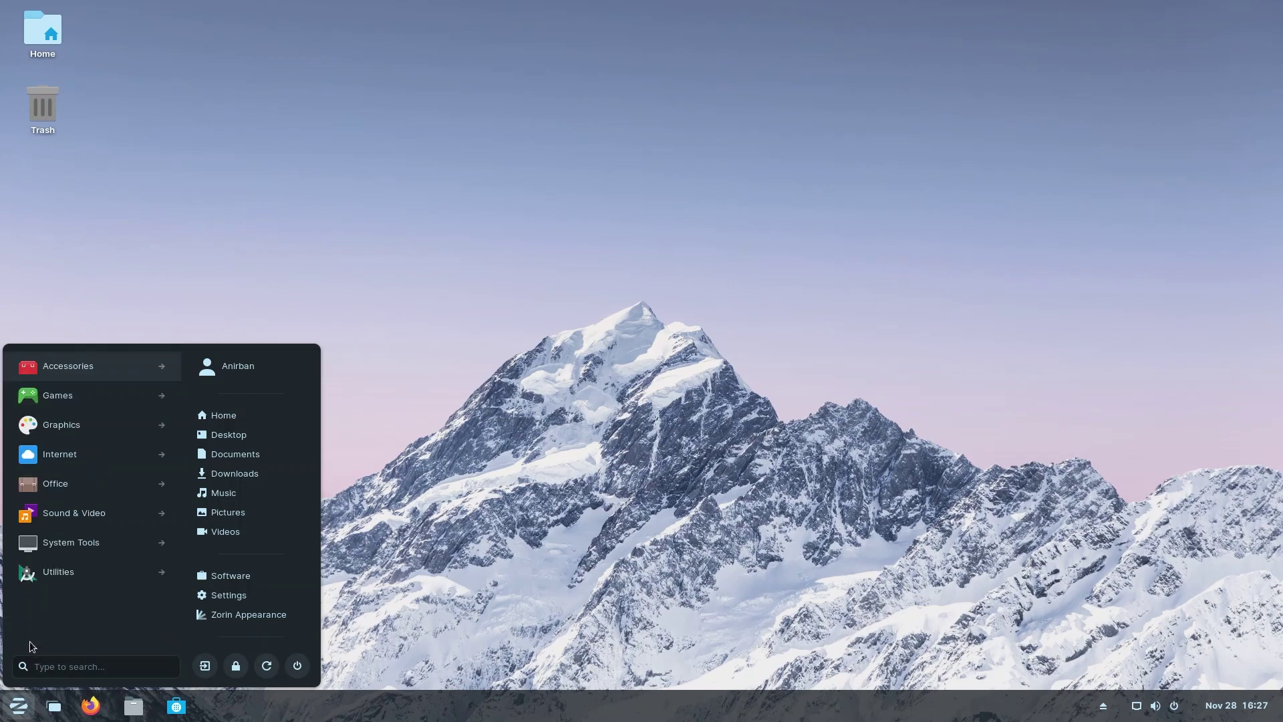
pyautogui.click(83, 547)
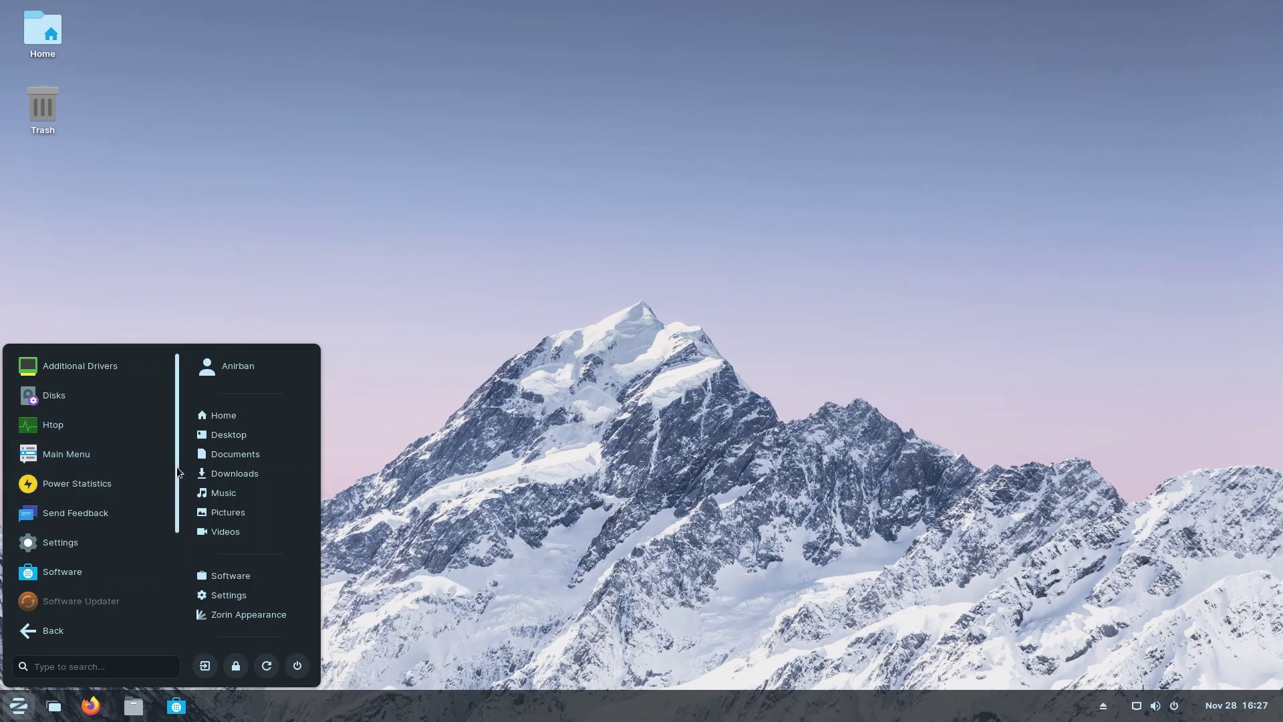
pyautogui.scroll(-4, 176, 467)
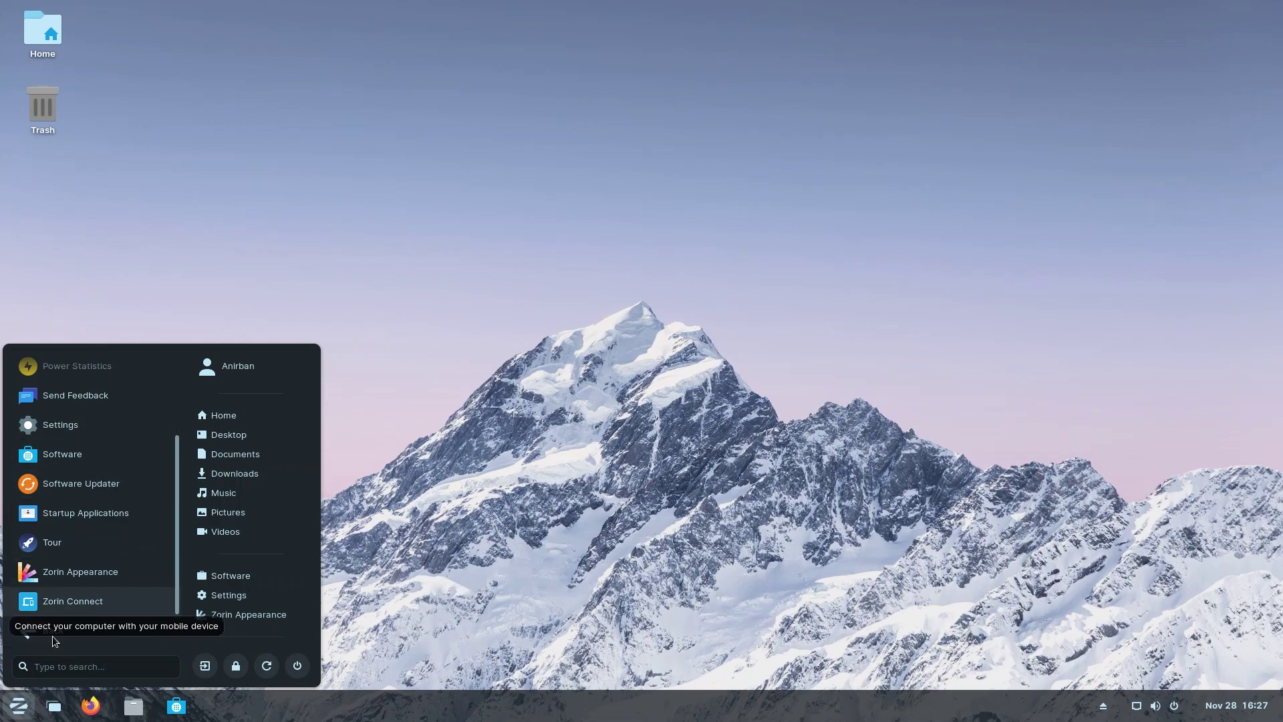
pyautogui.click(30, 638)
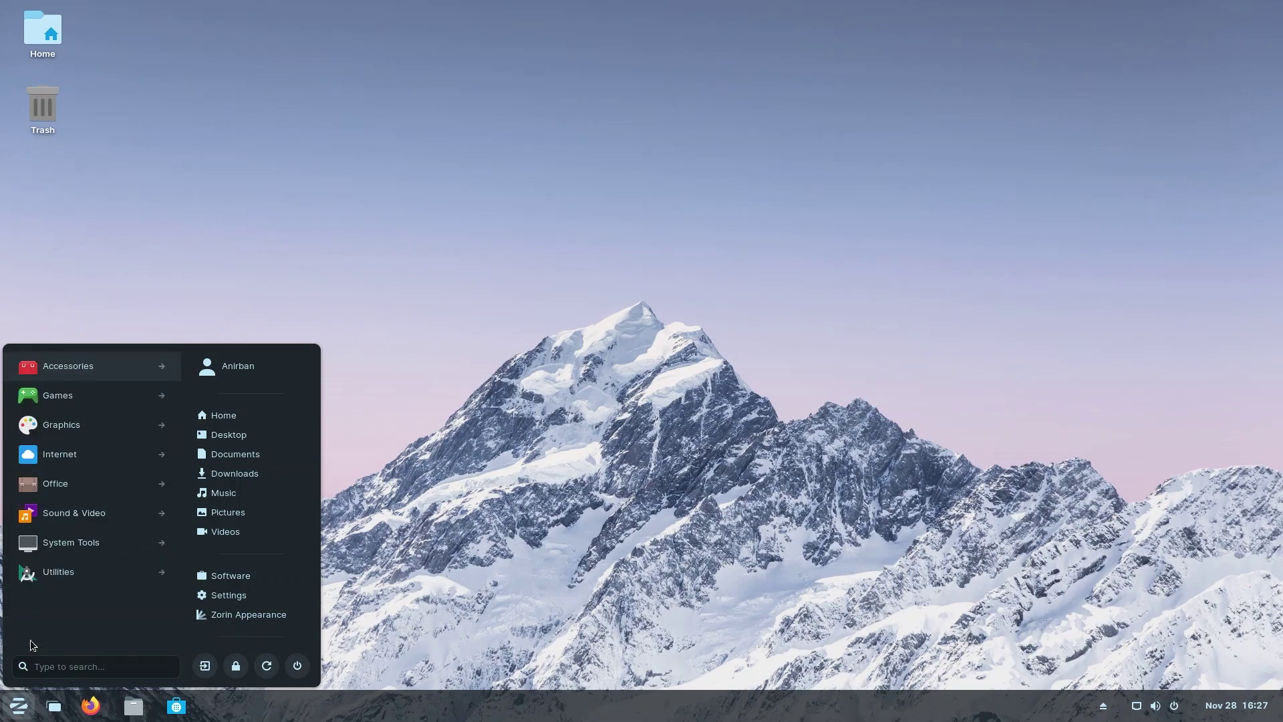
# Browse the Utilities apps in the start menu, then dismiss the menu to the bare desktop
pyautogui.click(69, 578)
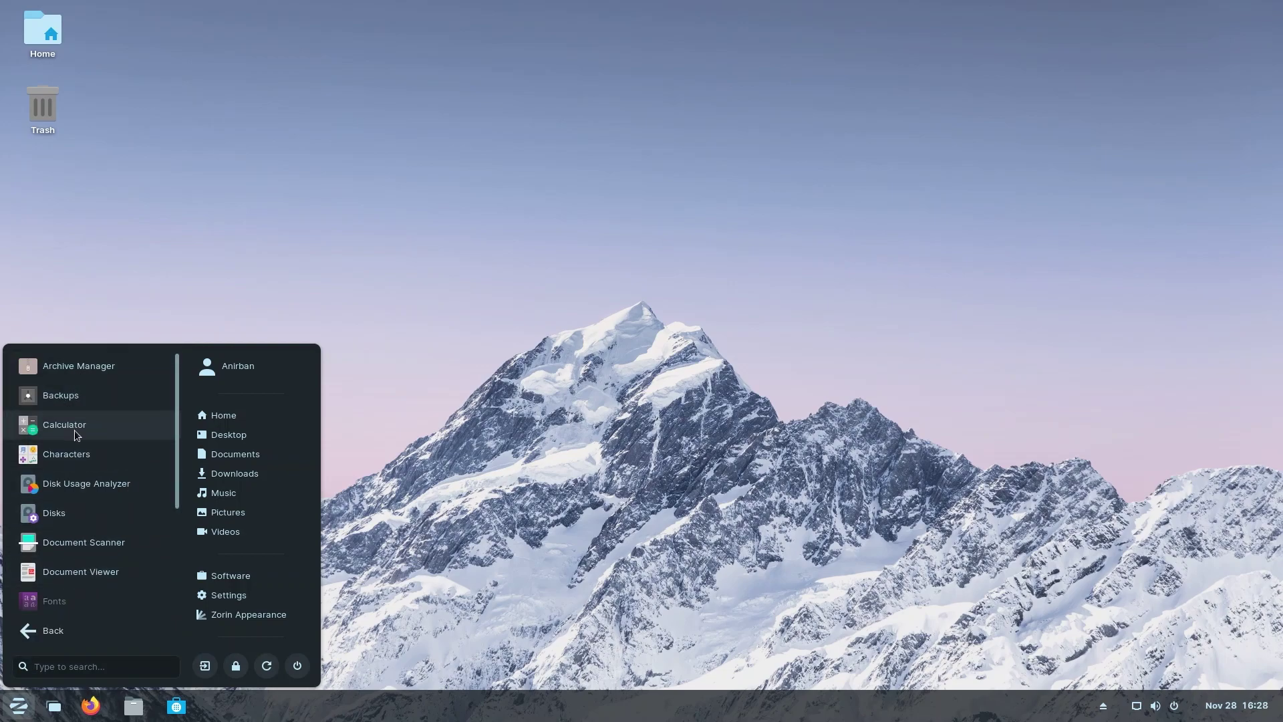
pyautogui.scroll(-3, 174, 460)
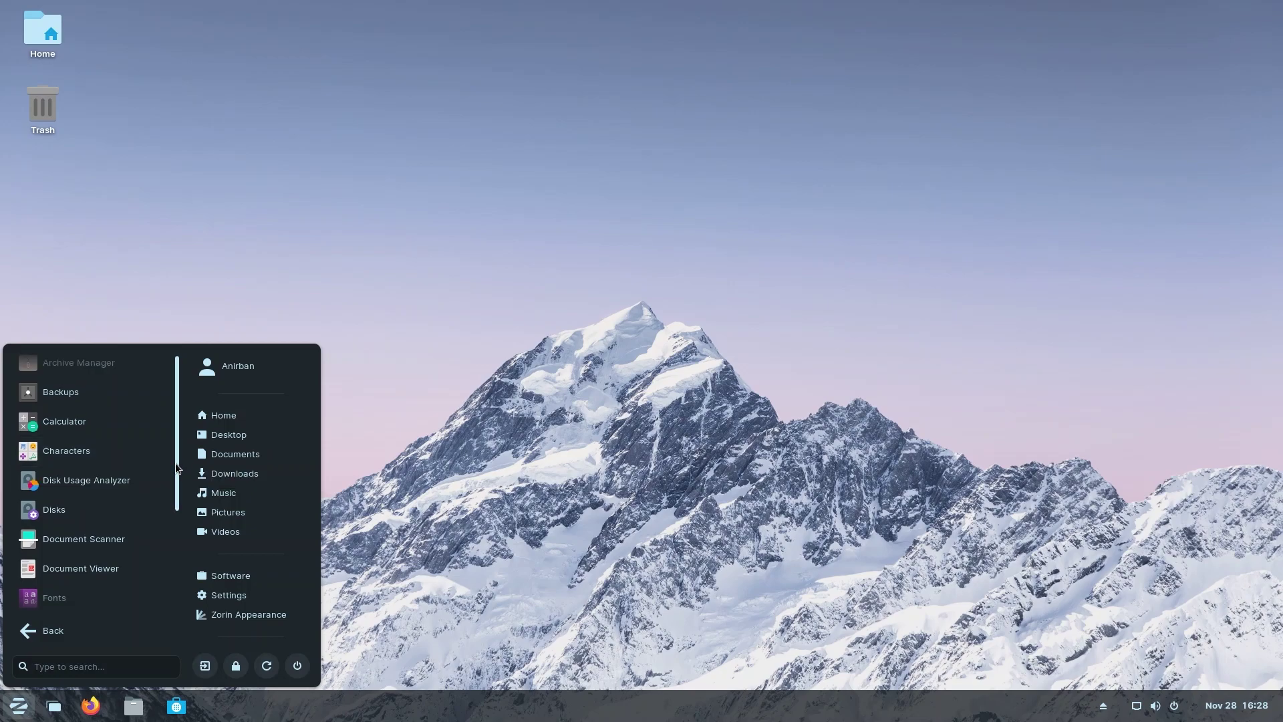
pyautogui.scroll(-2, 167, 528)
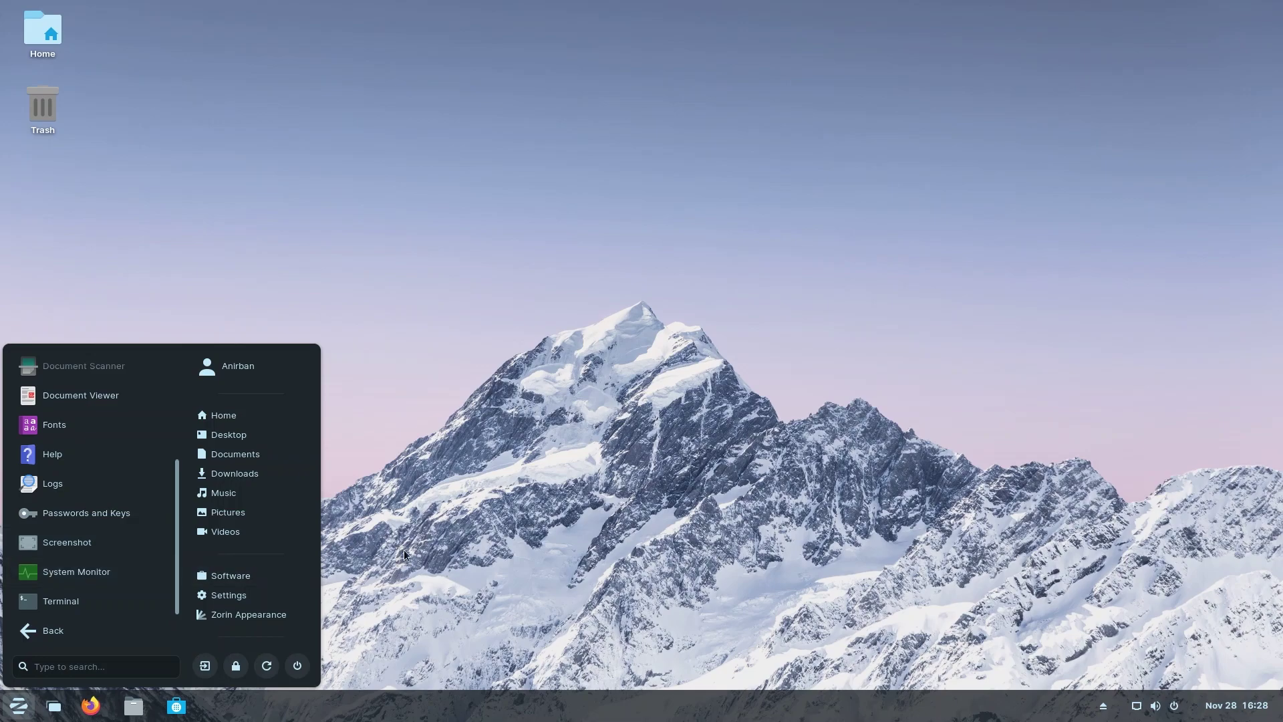
pyautogui.click(420, 540)
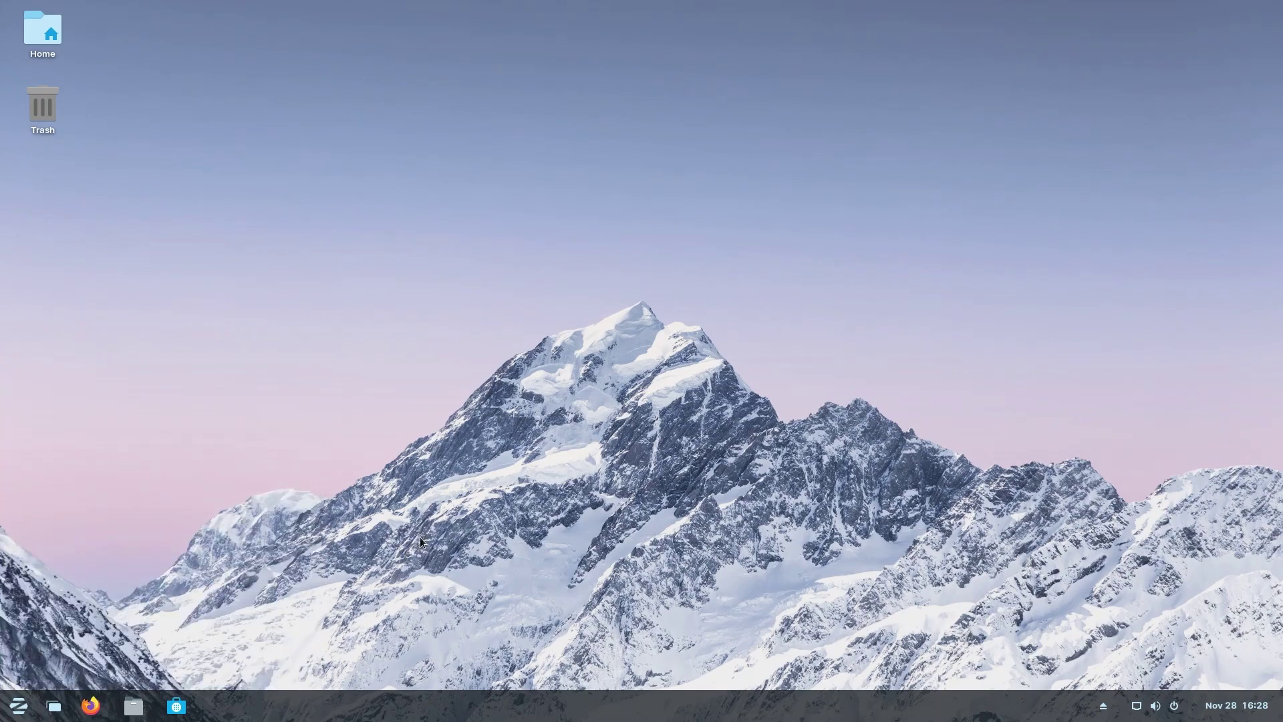